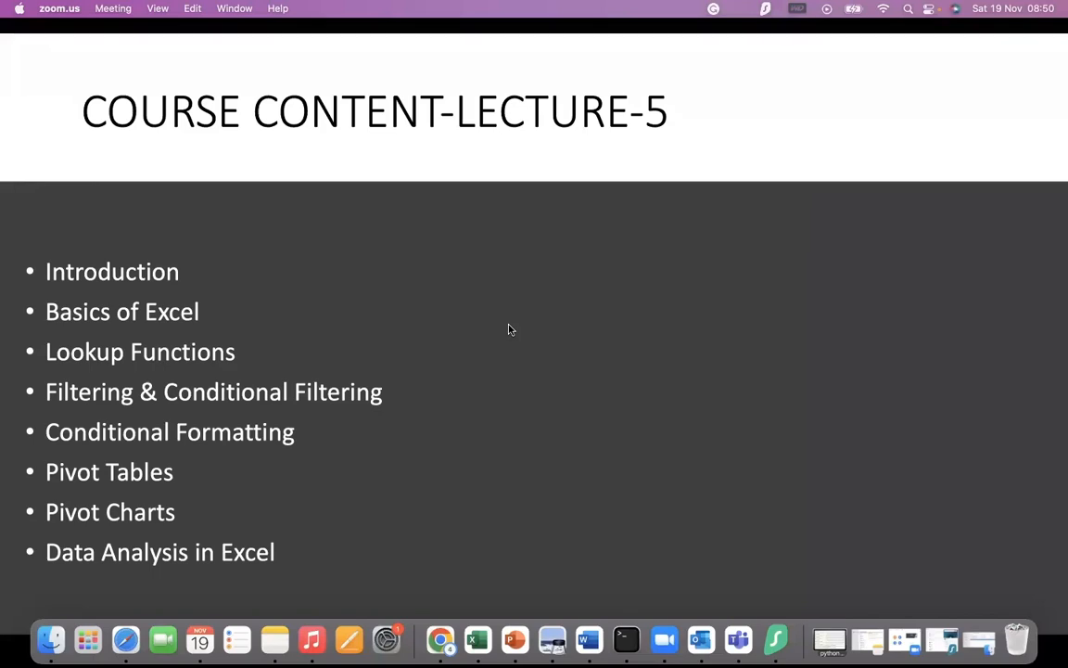
Create a pivot table on a new worksheet from the Destination sheet's full data range A1:K1953 and check its available fields
key("ctrl+Right")
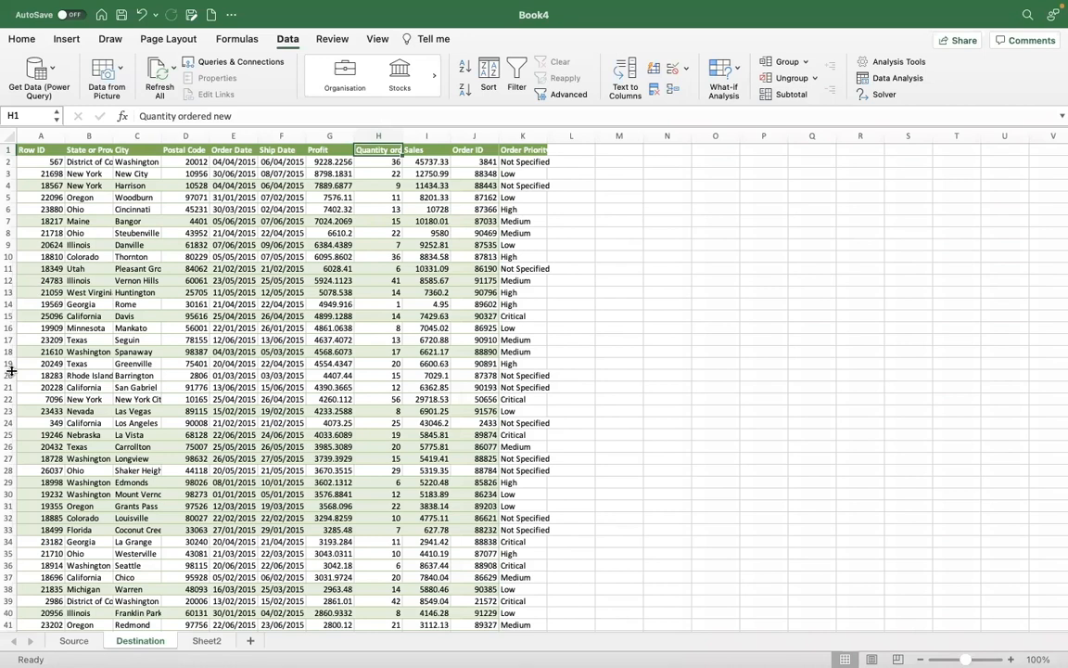
key("ctrl+Home")
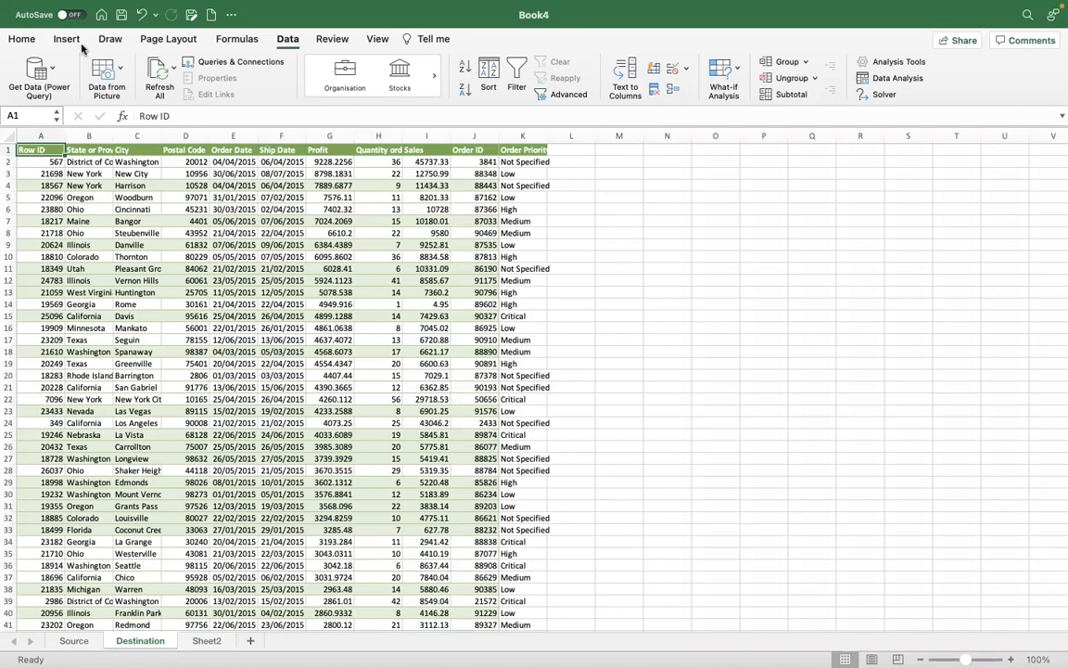
key("ctrl+shift+Right")
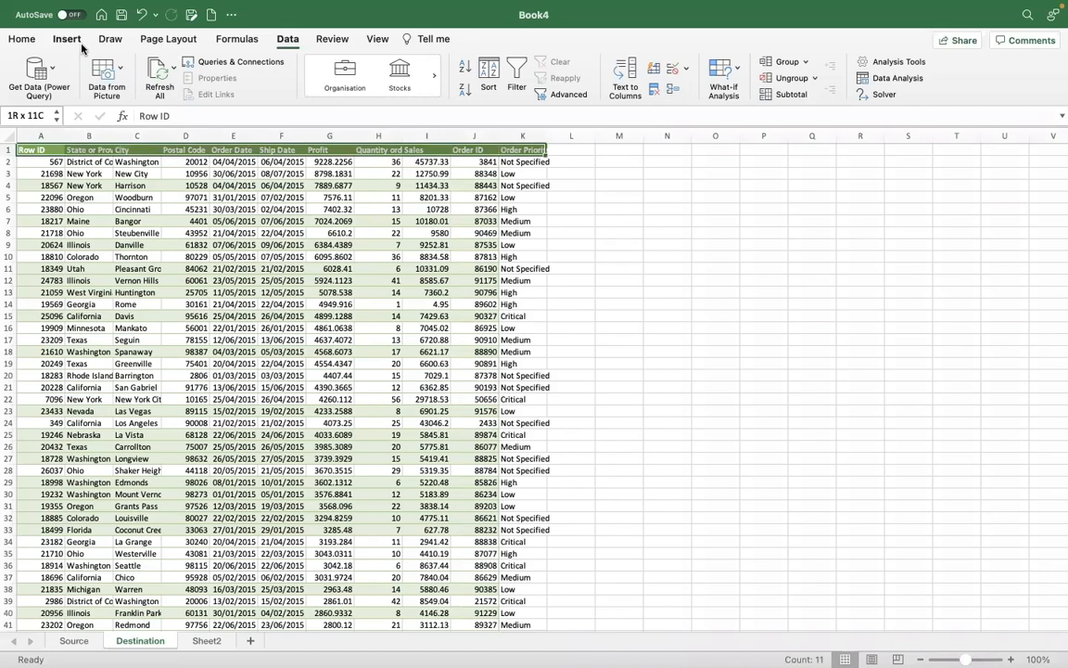
key("ctrl+shift+Down")
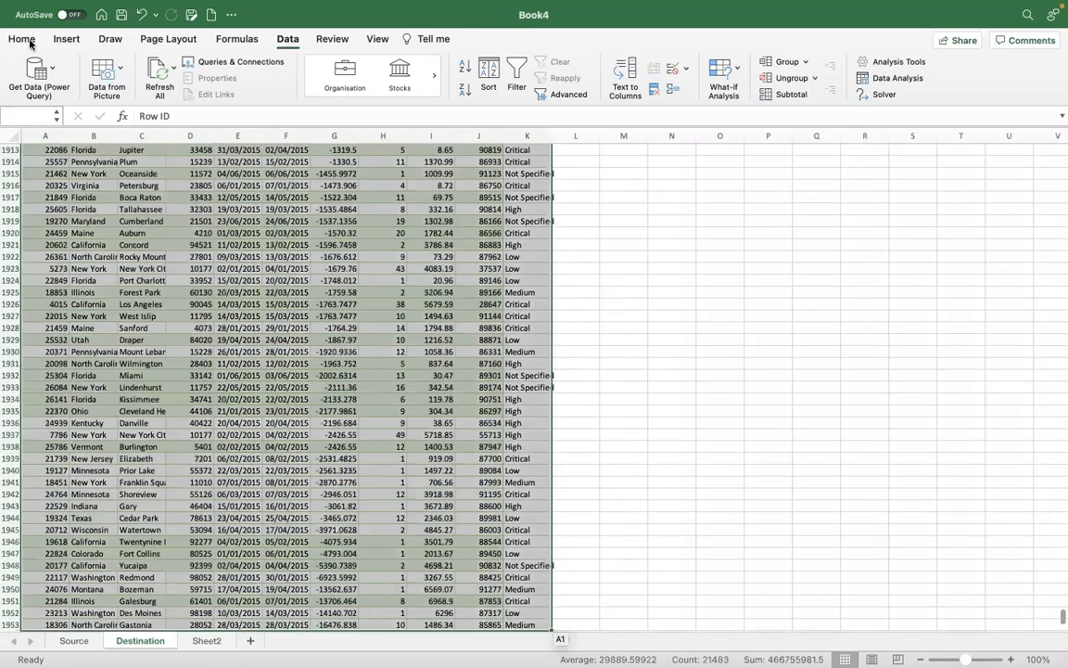
left_click(66, 38)
left_click(22, 76)
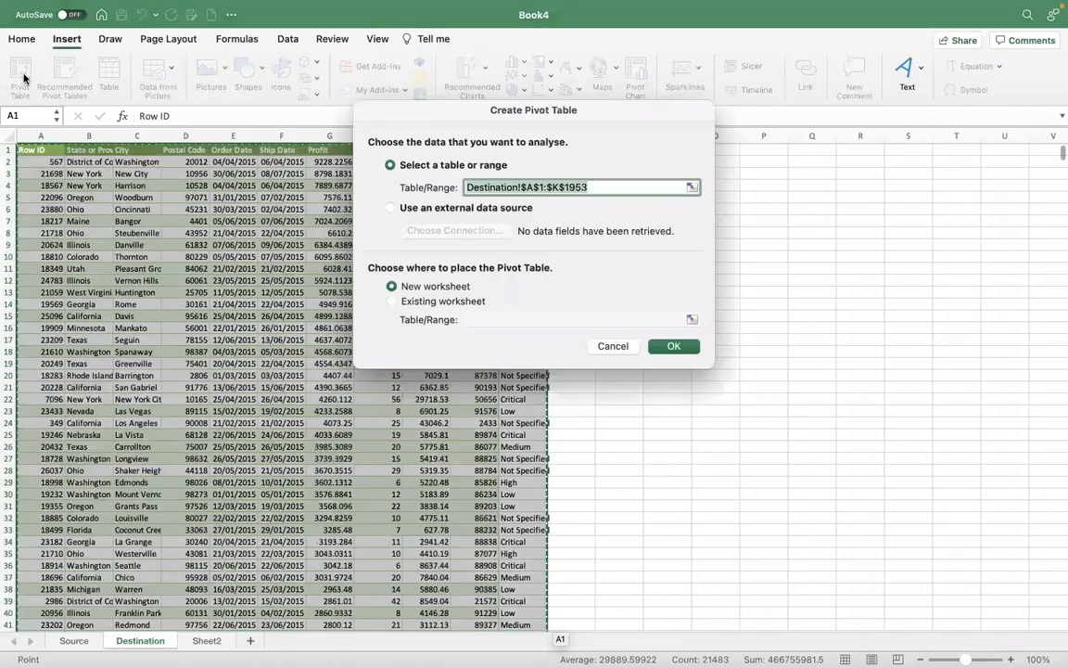
key("Return")
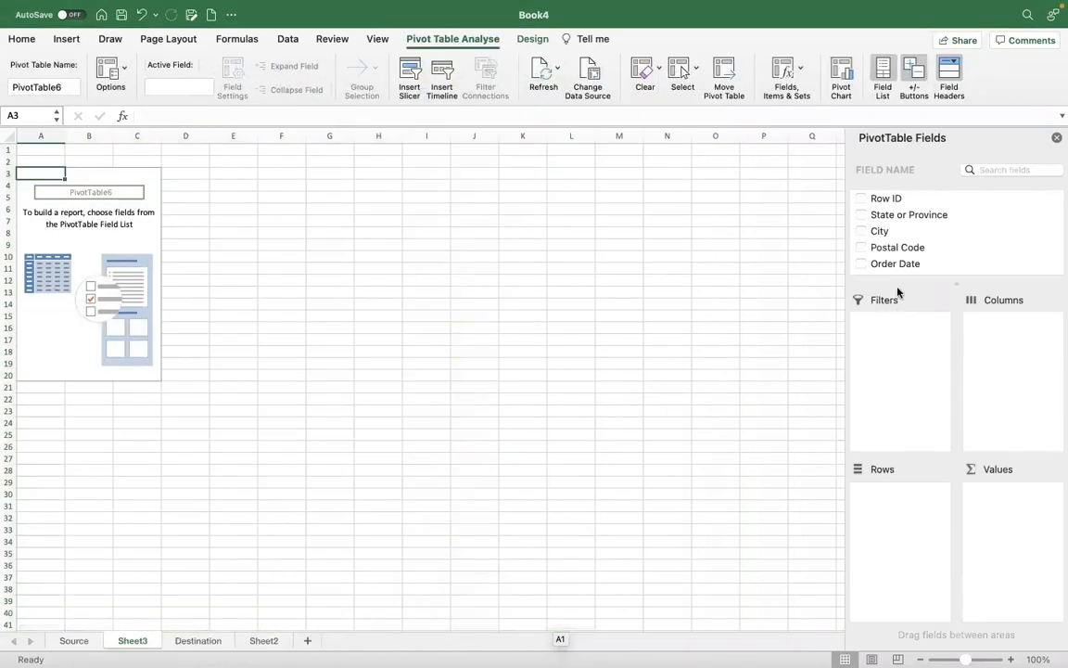
scroll(933, 250, "down", 5)
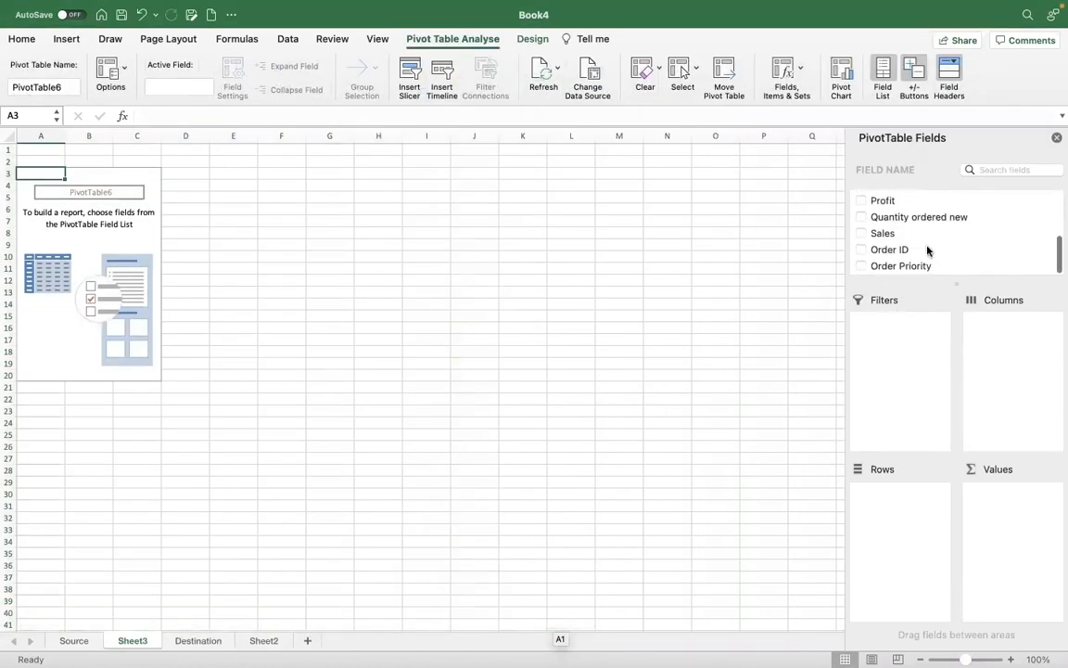
scroll(928, 250, "up", 5)
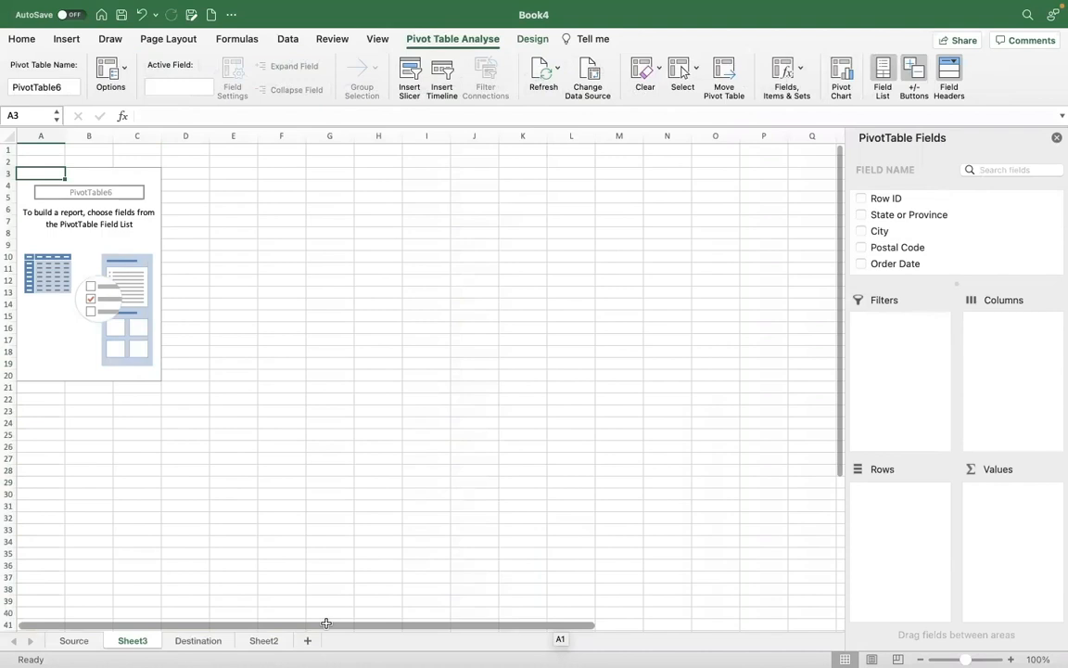
Create another pivot table from Destination range A1:K1953, placed on the existing Destination worksheet at cell P5
left_click(199, 640)
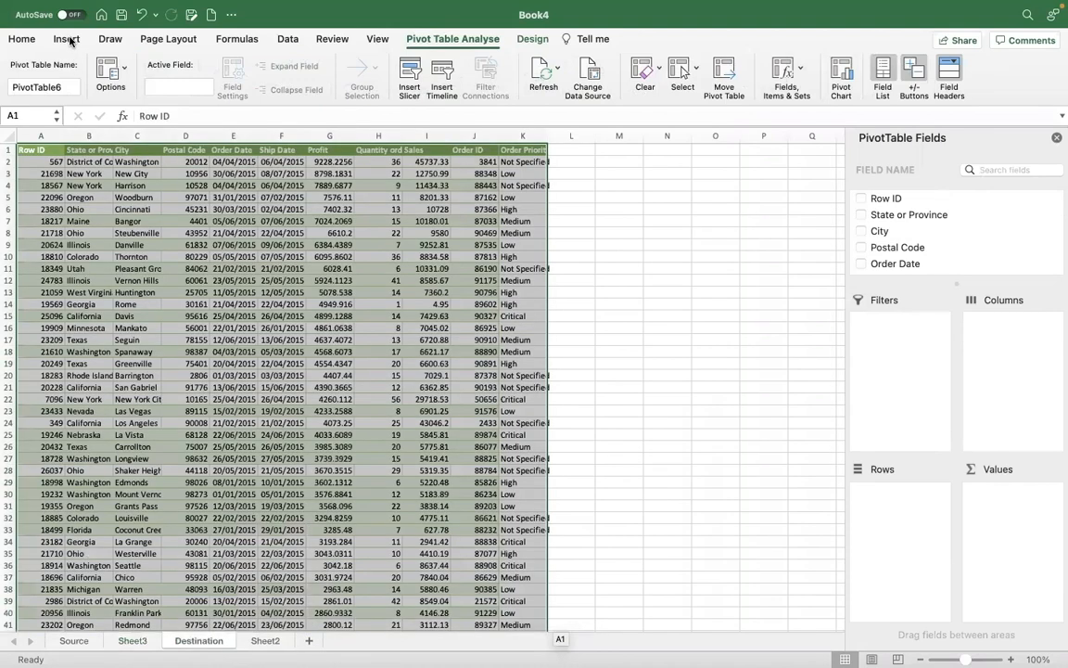
left_click(67, 39)
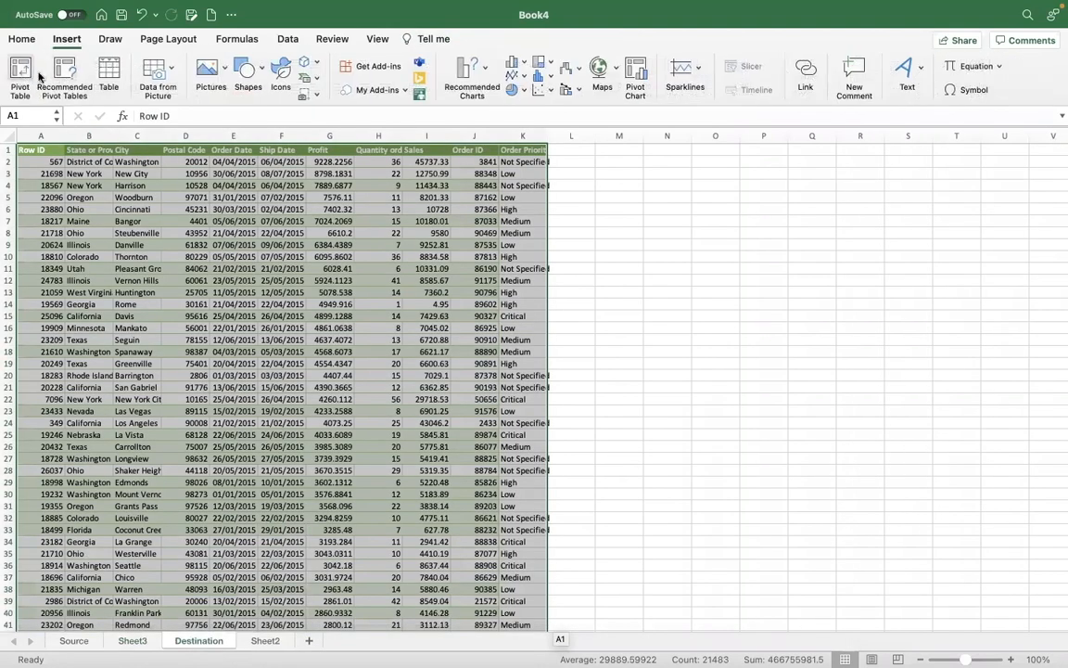
left_click(142, 646)
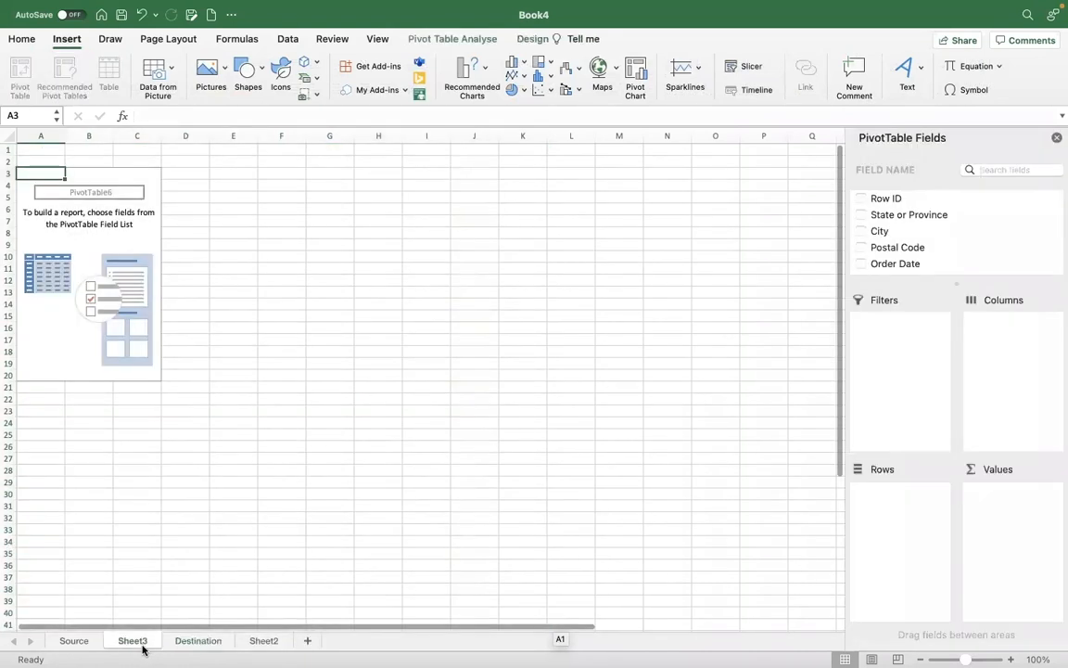
left_click(205, 642)
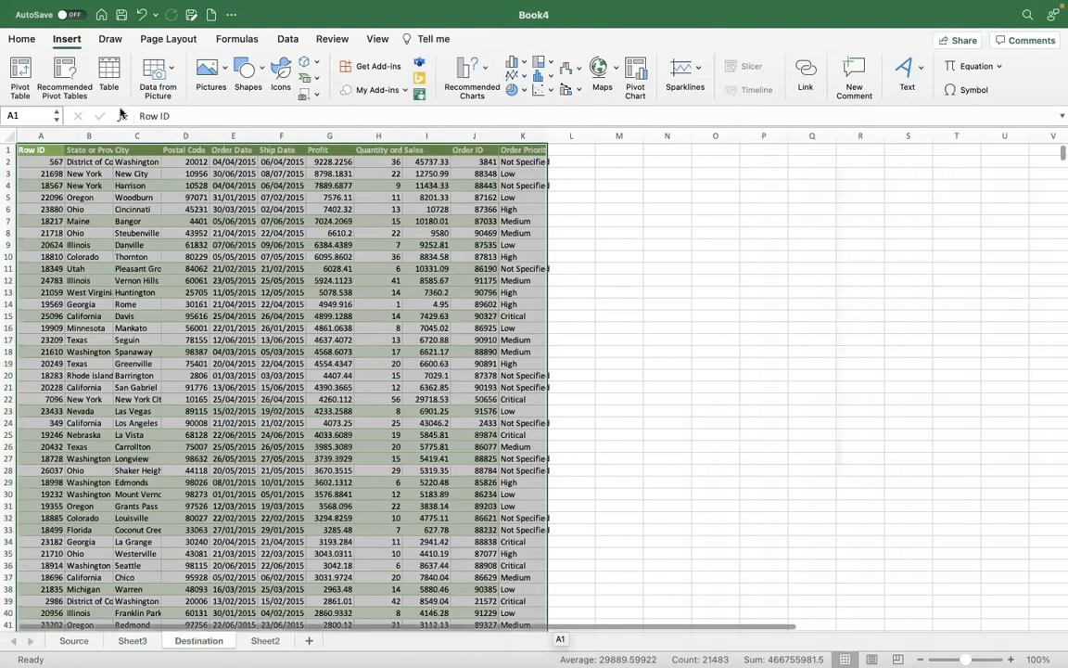
left_click(19, 70)
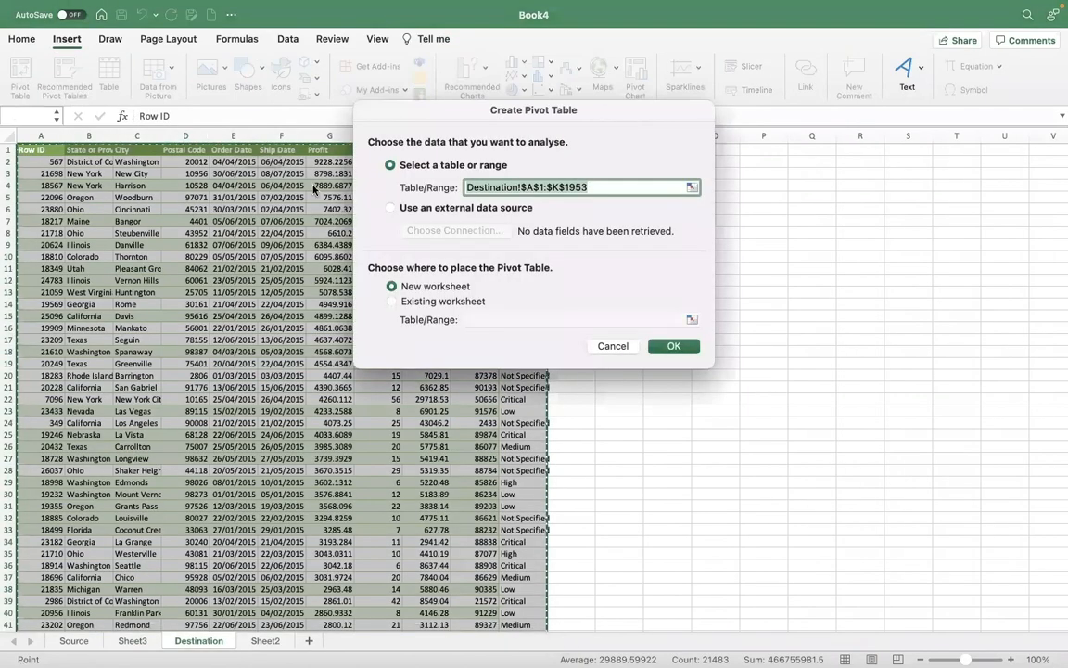
left_click(393, 301)
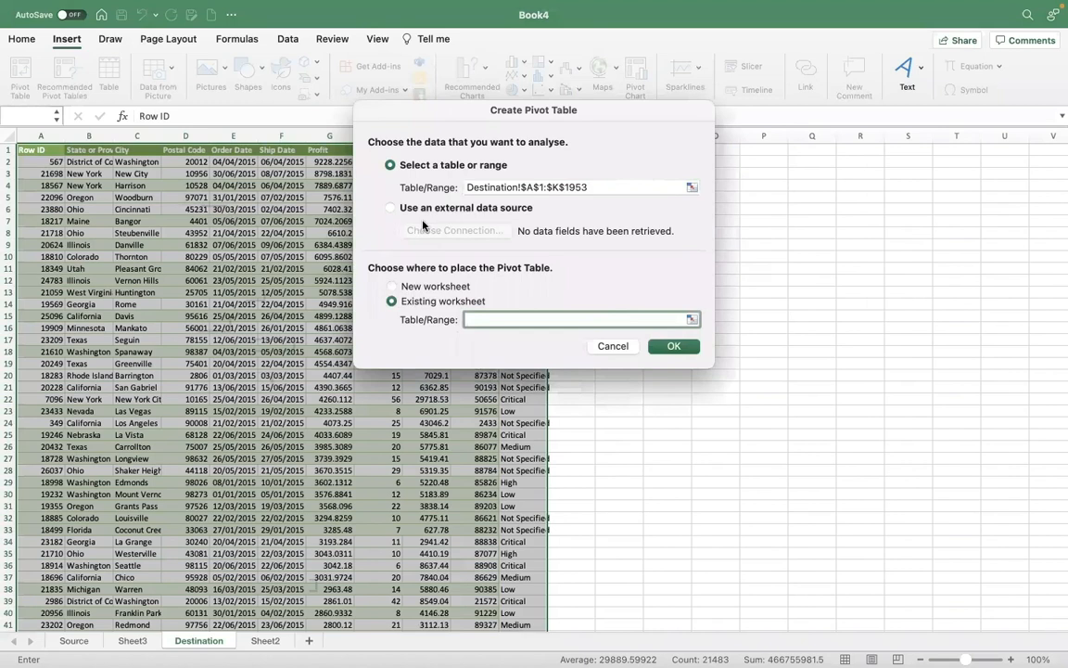
left_click(771, 196)
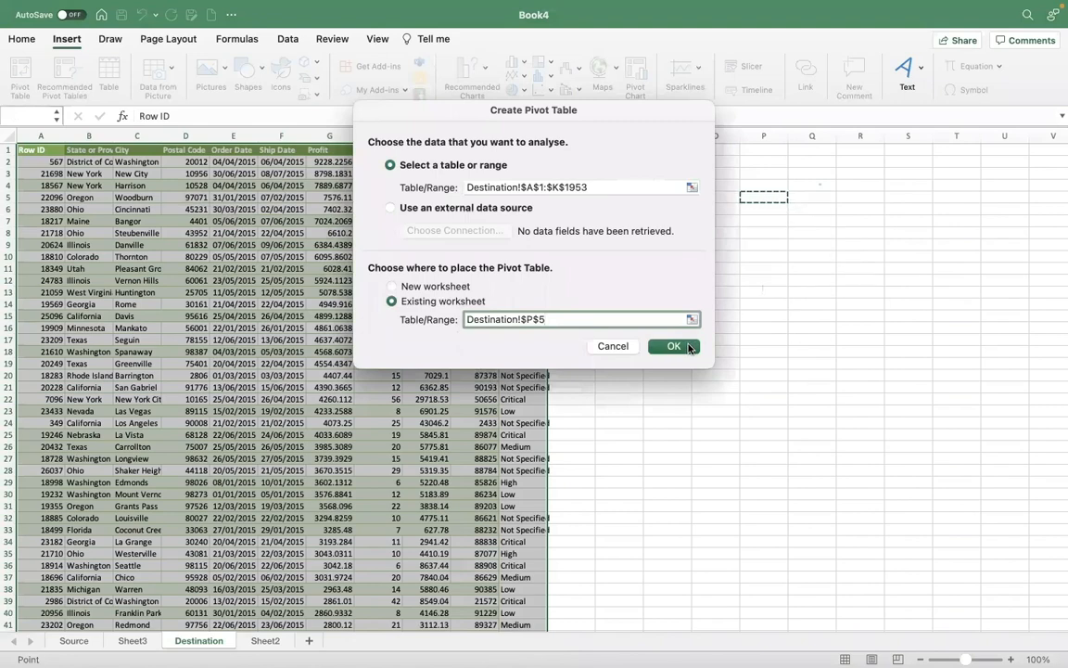
left_click(688, 347)
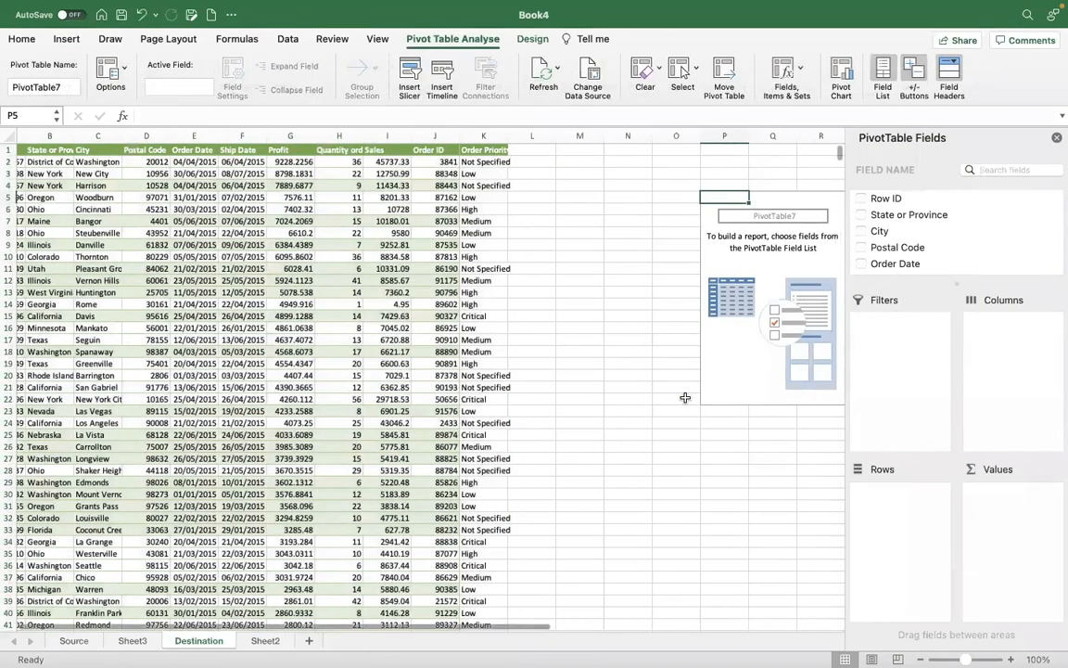
Examine the empty pivot table beside the source data and the fields available for it
scroll(685, 398, "right", 2)
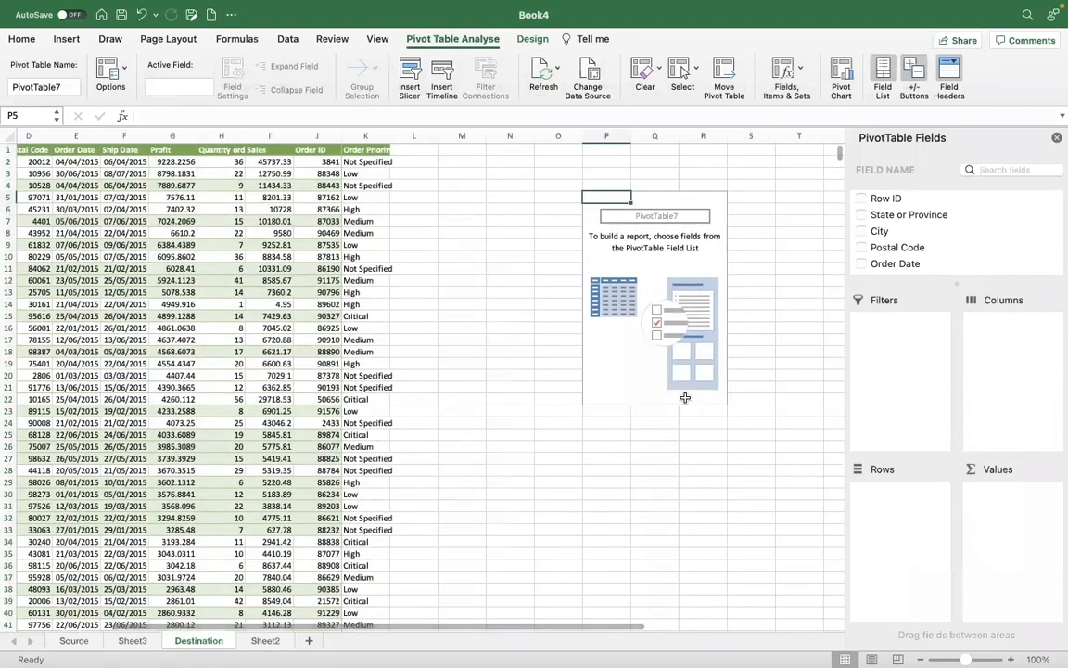
scroll(685, 398, "left", 3)
scroll(685, 398, "right", 2)
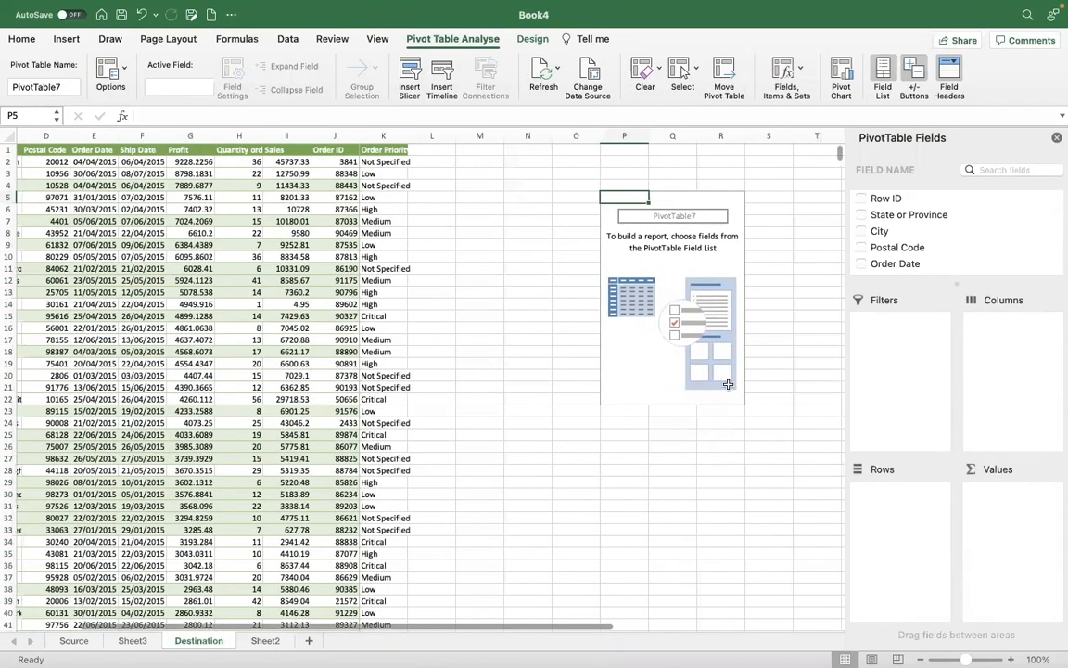
scroll(964, 263, "down", 3)
scroll(965, 263, "up", 3)
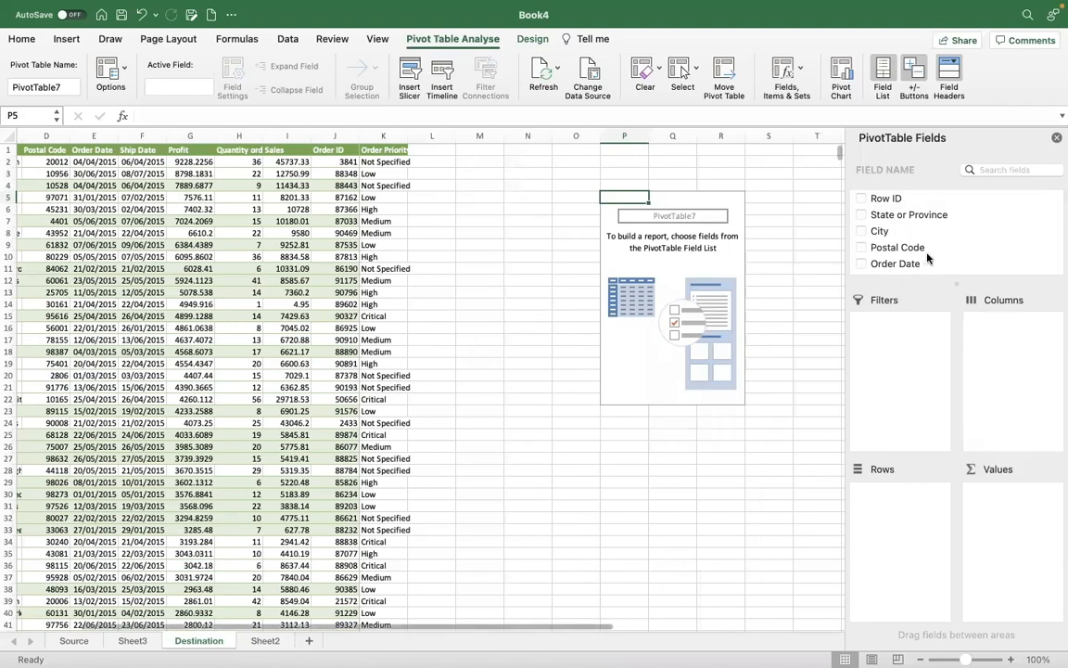
scroll(928, 258, "down", 5)
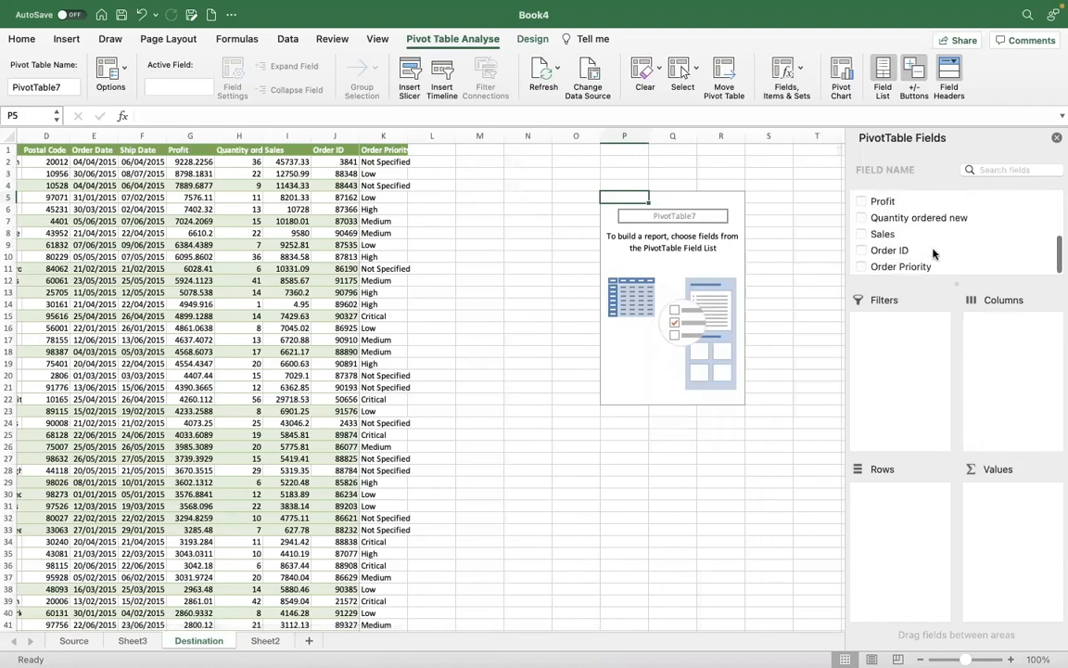
Turn on column filters for the source data and open the filter of the Order Priority column
left_click(399, 150)
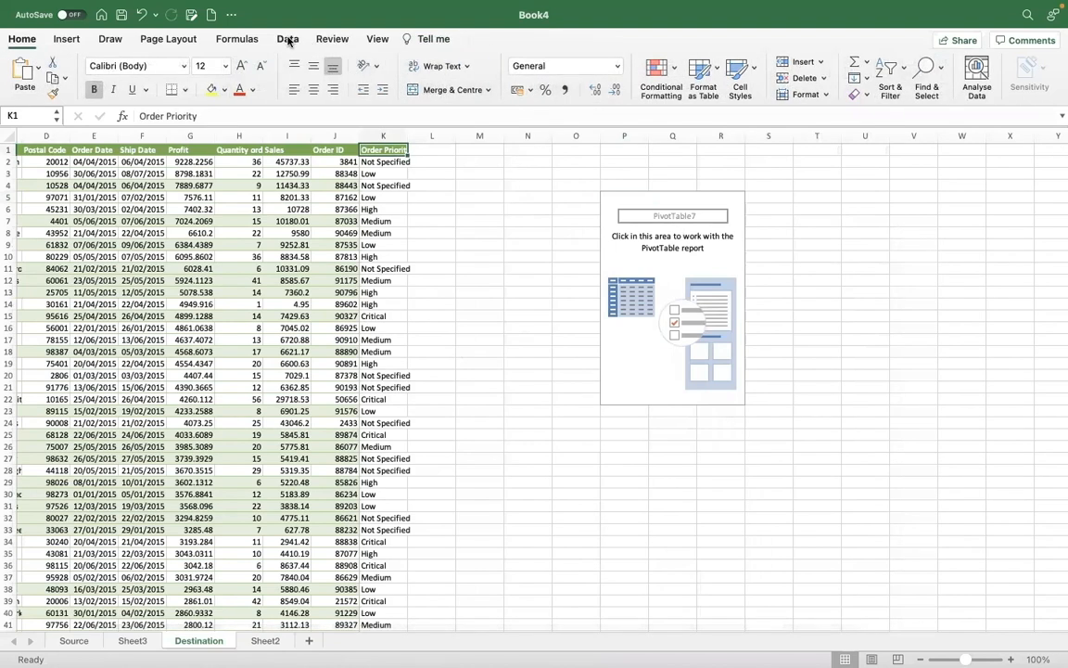
left_click(288, 41)
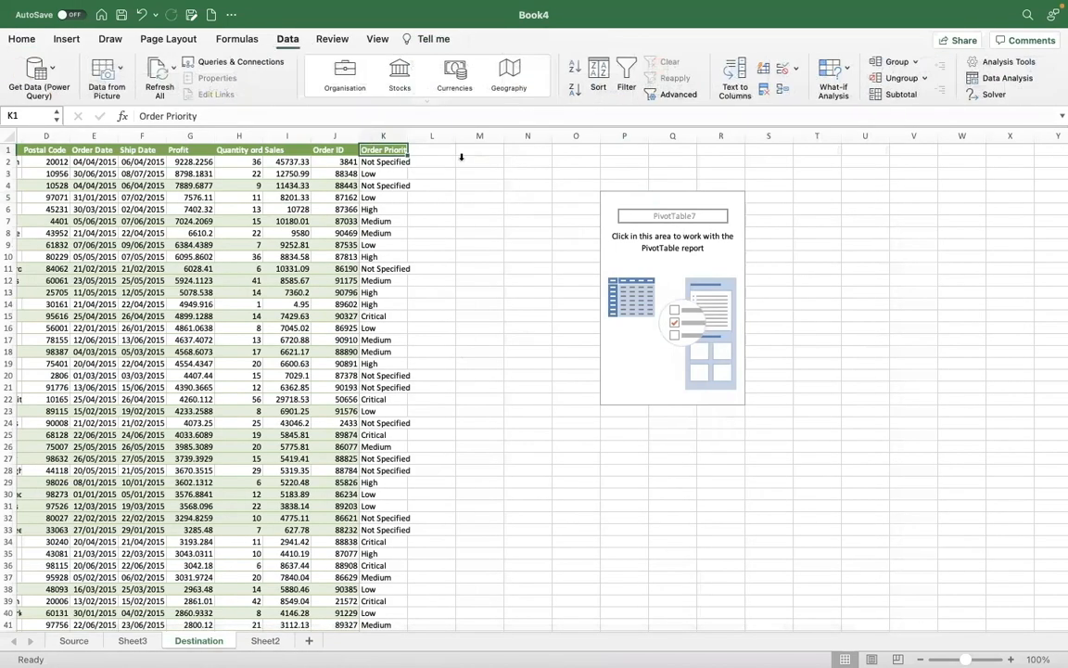
left_click(627, 83)
left_click(401, 151)
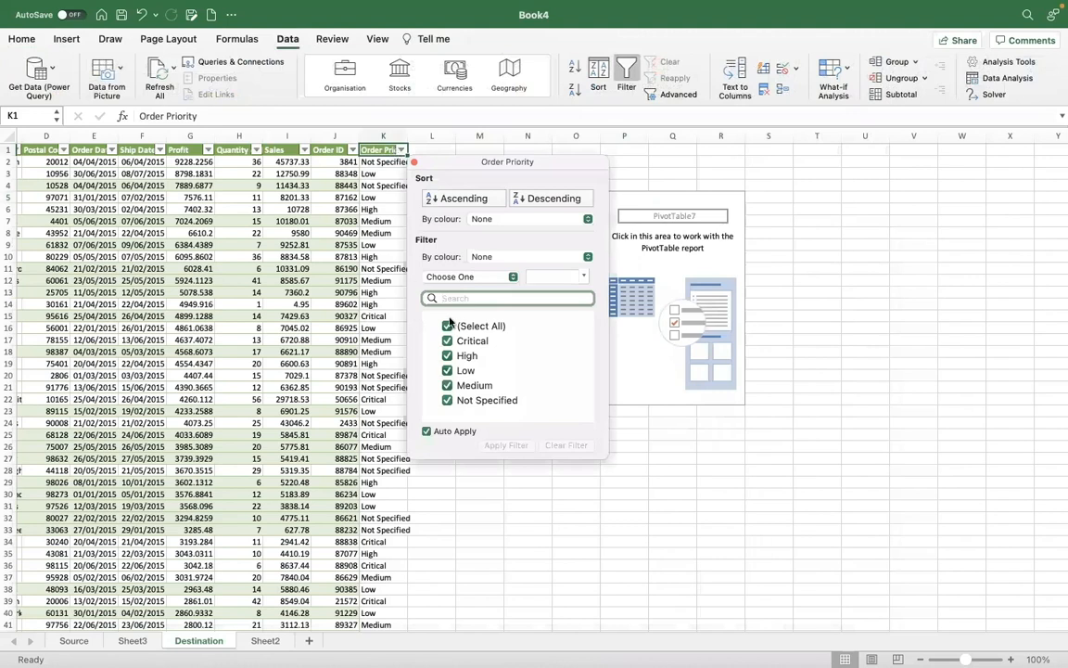
Try filtering the Order Priority column by High and by Low, and restore all priorities
left_click(448, 325)
left_click(449, 357)
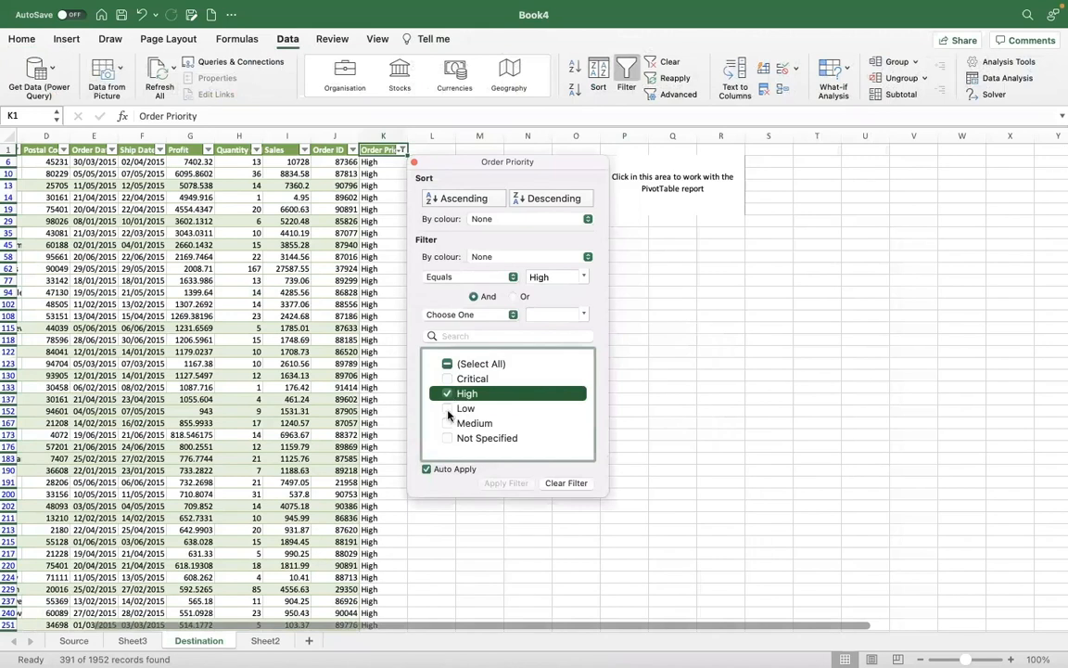
left_click(448, 409)
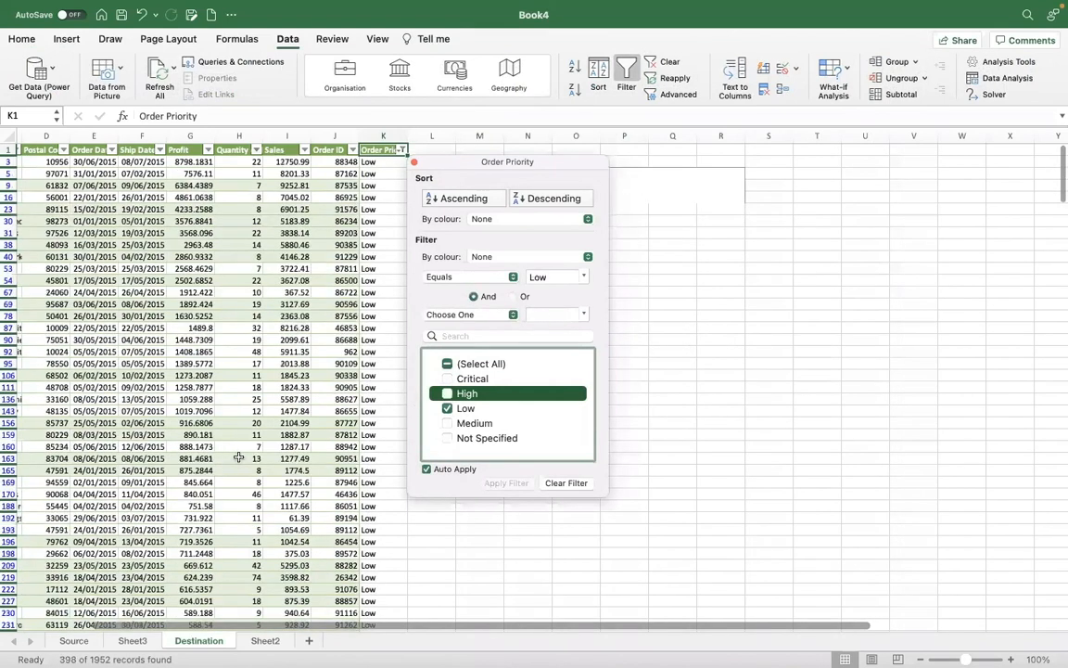
left_click(446, 364)
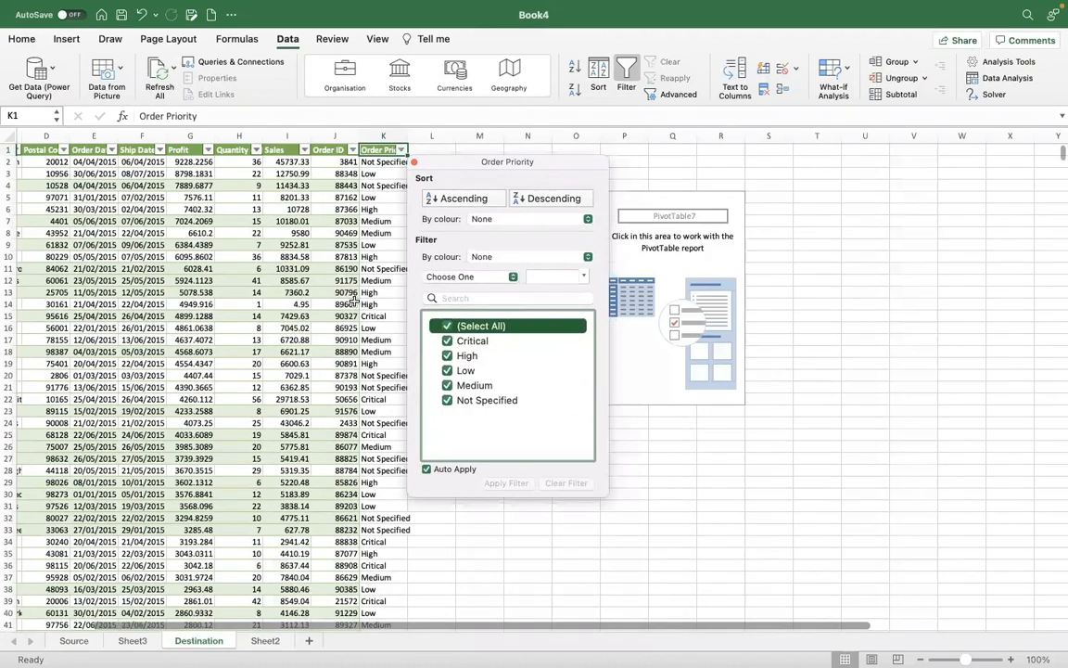
key("Escape")
Add the Order ID field to the rows of the pivot table on the Destination sheet
left_click(669, 212)
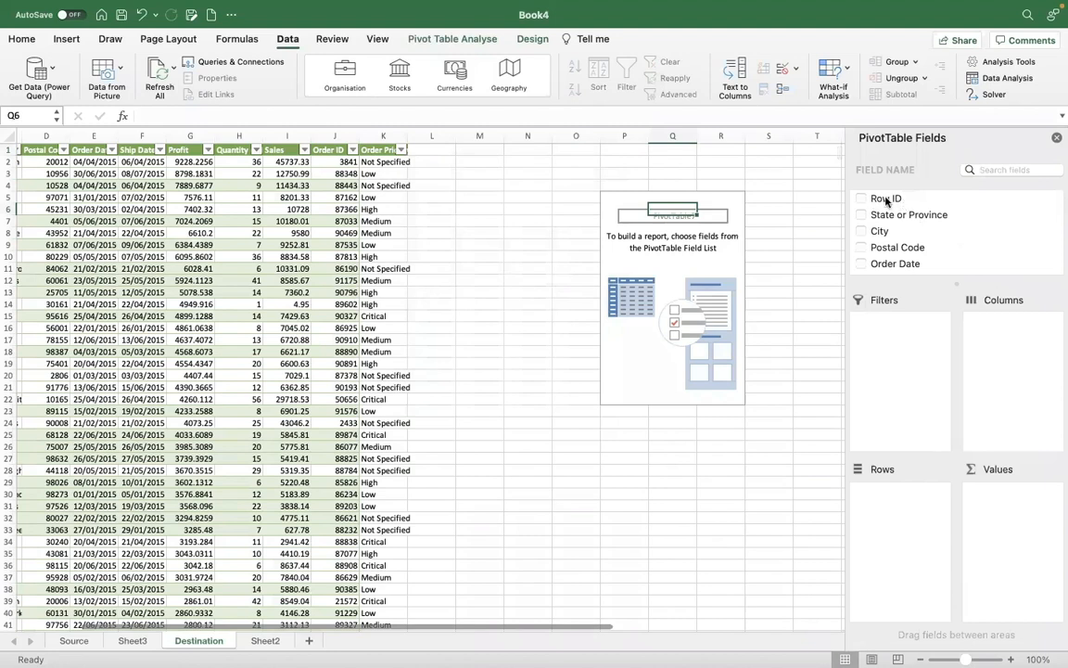
scroll(911, 265, "down", 5)
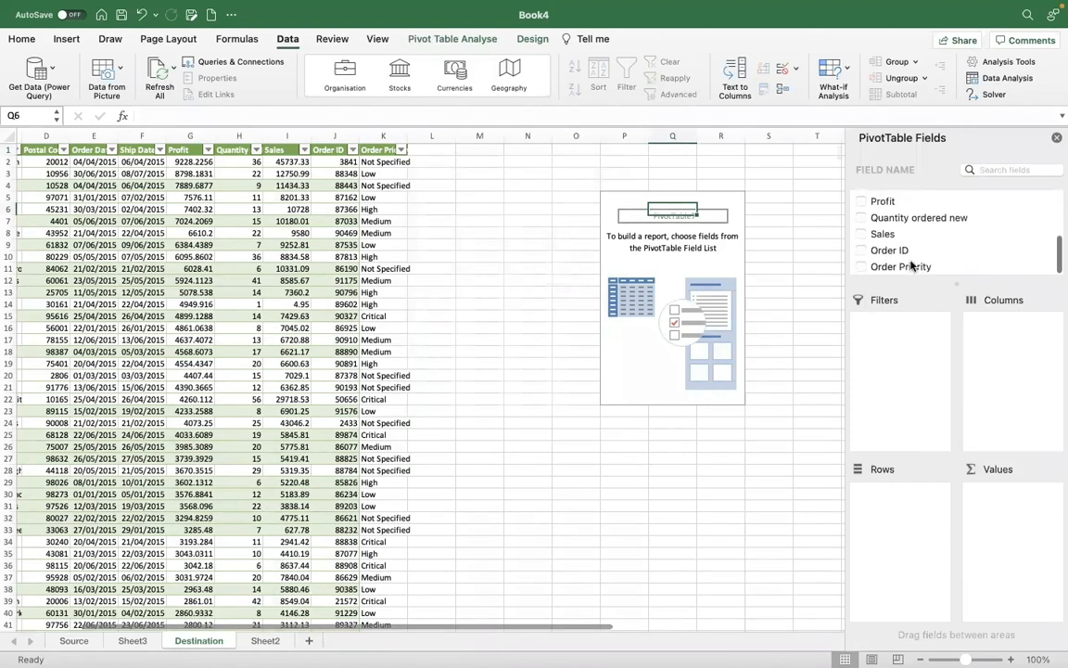
left_click(863, 251)
left_click_drag(1004, 492, 907, 518)
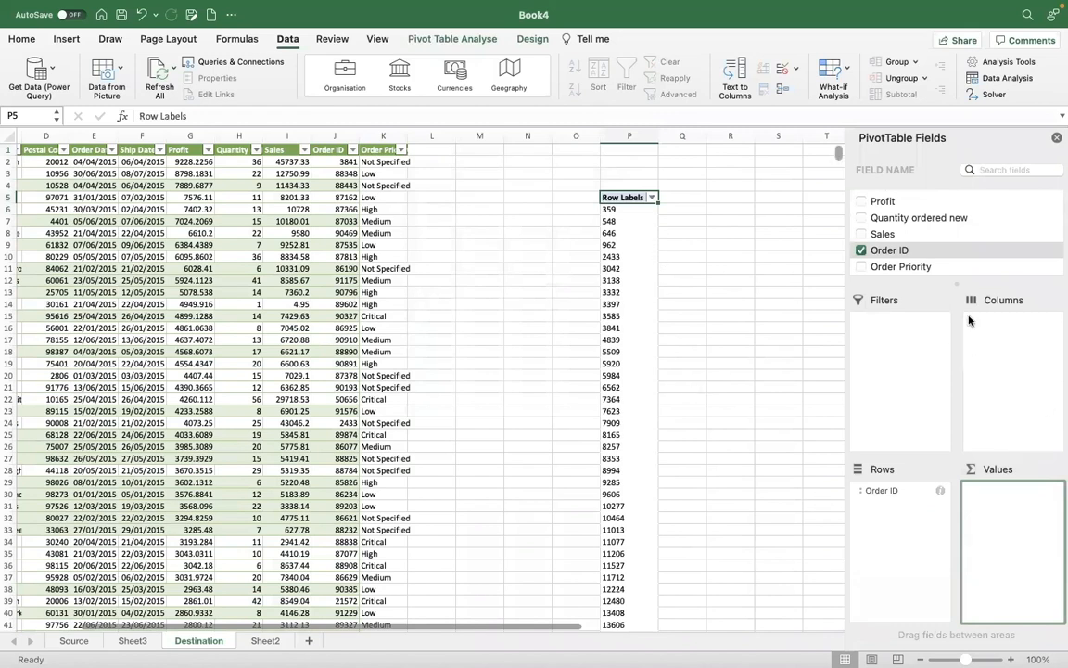
Place Order Priority in the pivot table's columns and Order ID in its values
scroll(988, 247, "up", 5)
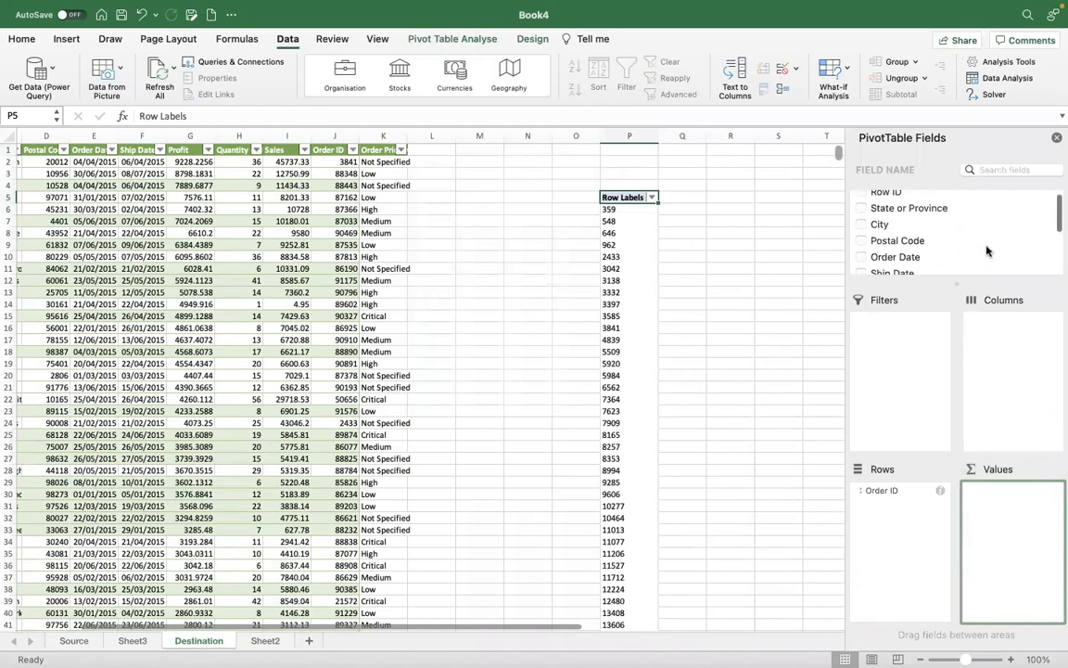
scroll(988, 250, "down", 5)
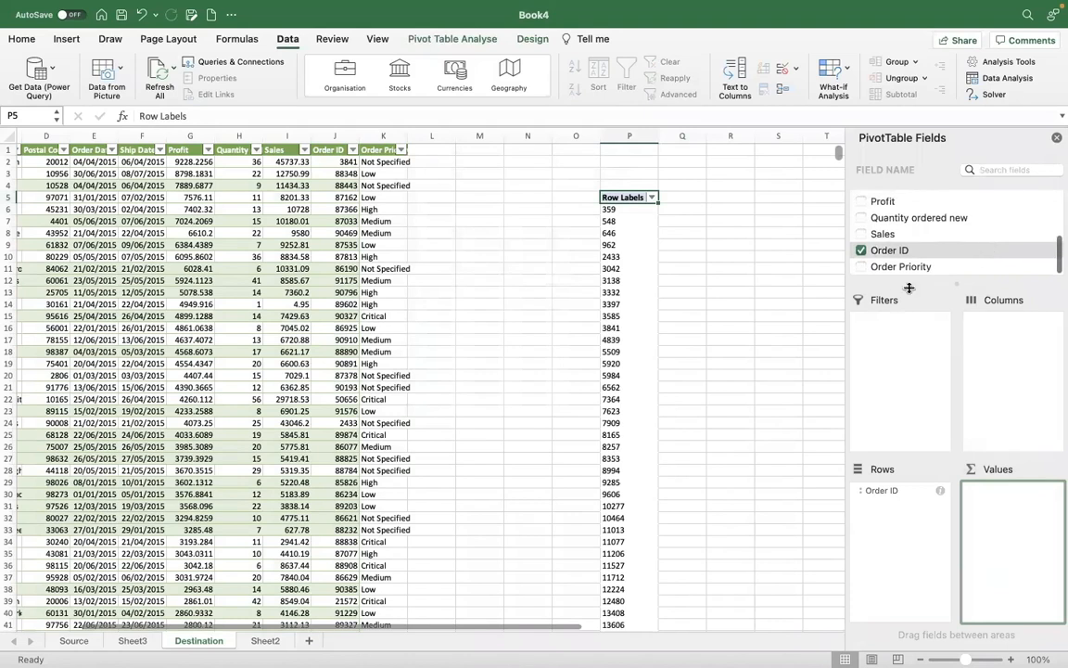
left_click_drag(890, 268, 1032, 364)
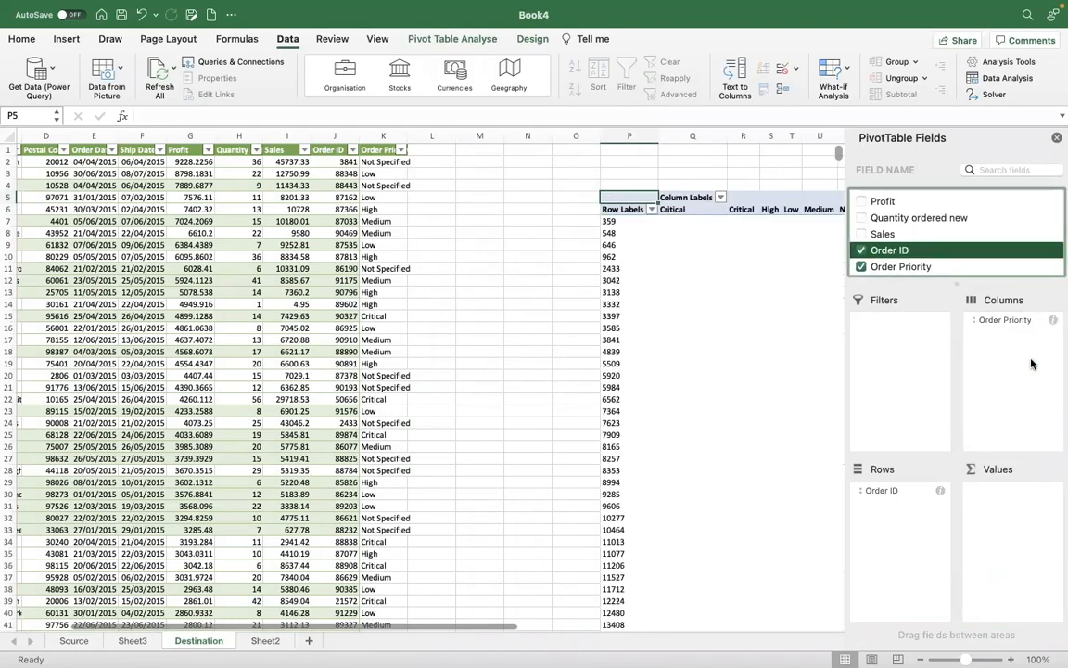
left_click(878, 234)
left_click_drag(888, 249, 1020, 508)
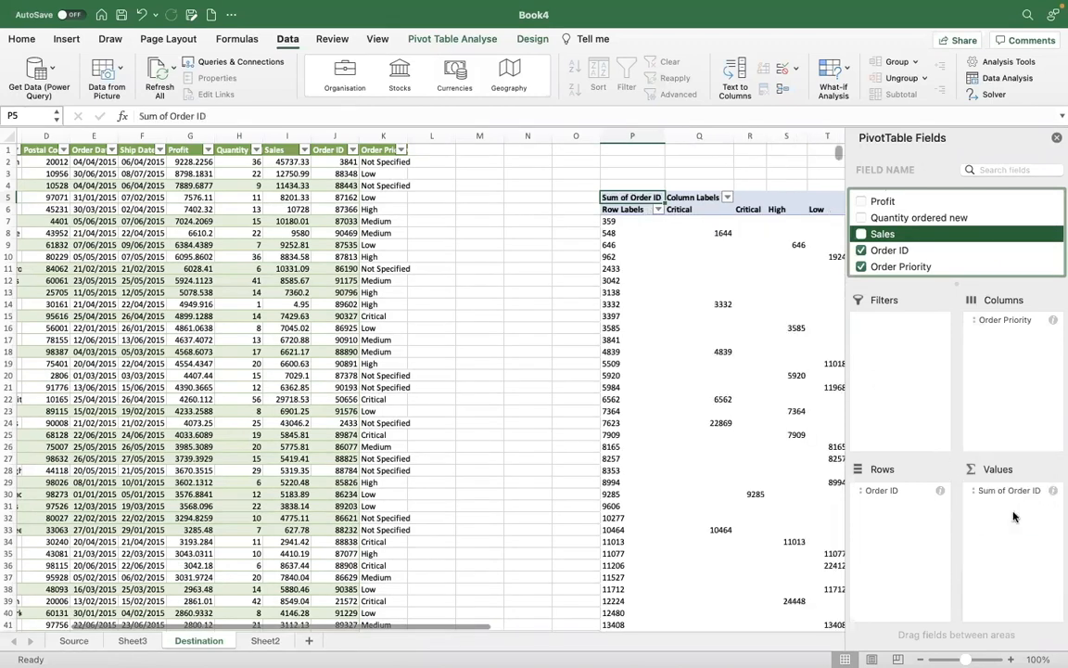
Summarise the Order ID values field of the pivot table by Count
left_click(1021, 491)
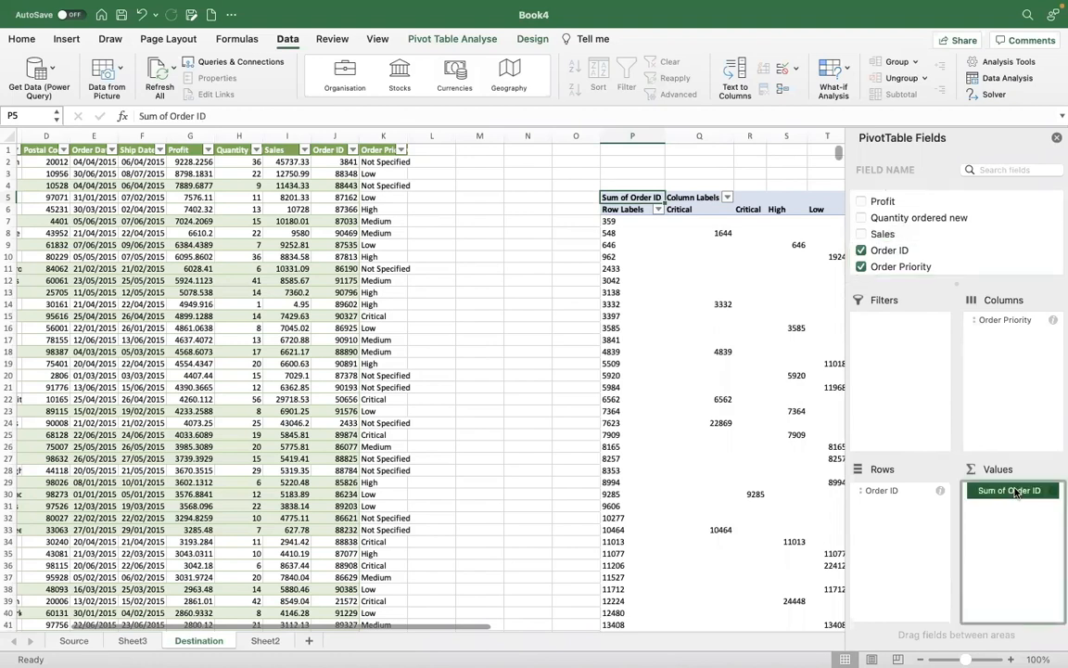
left_click(1053, 490)
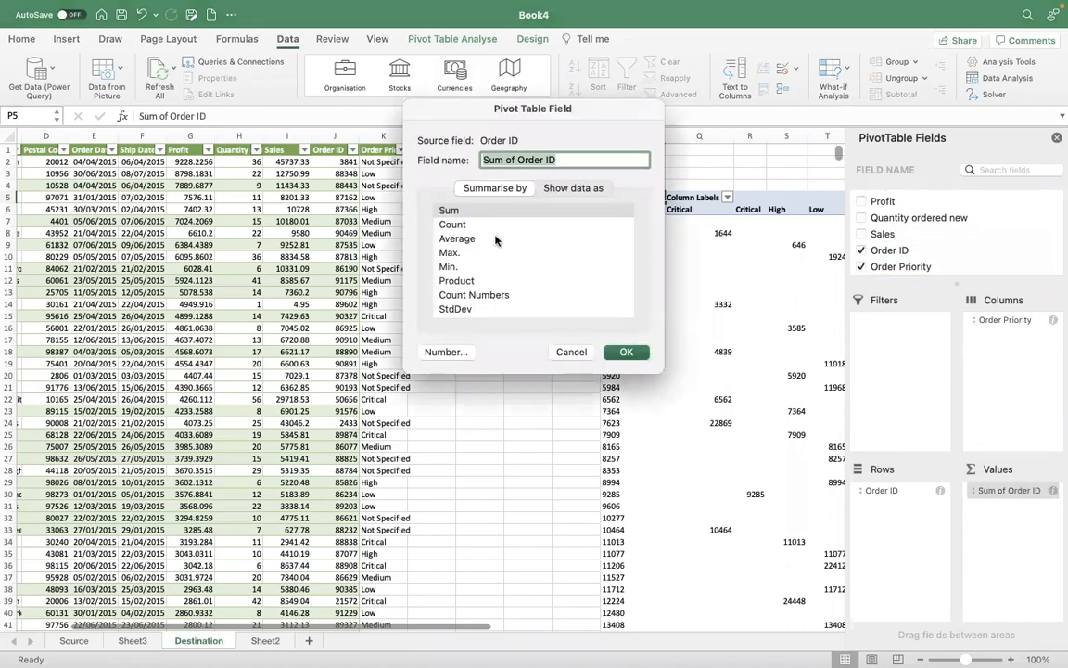
left_click(468, 226)
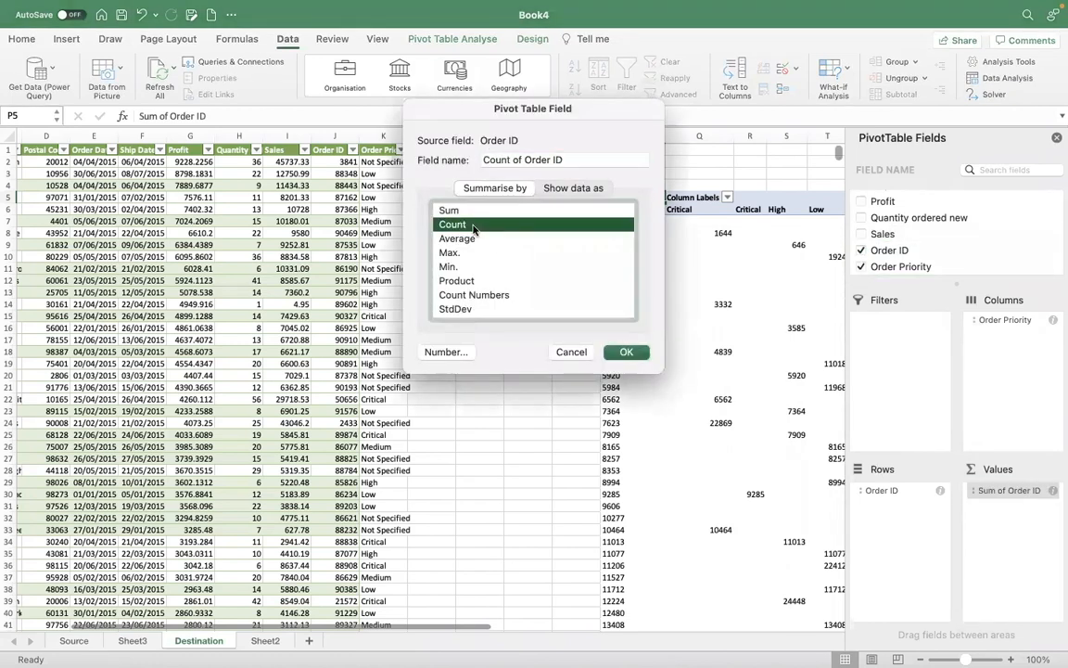
left_click(626, 351)
Examine the two Critical column headings in the pivot table and compare them with their neighbouring headings
scroll(809, 310, "right", 3)
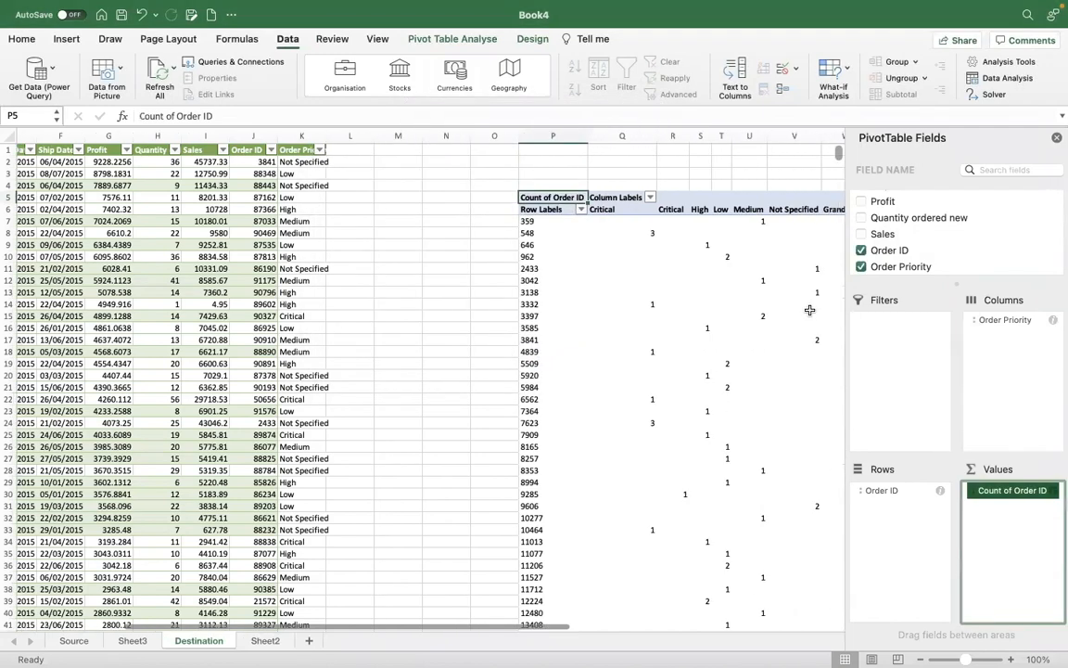
scroll(809, 309, "right", 5)
scroll(809, 309, "down", 1)
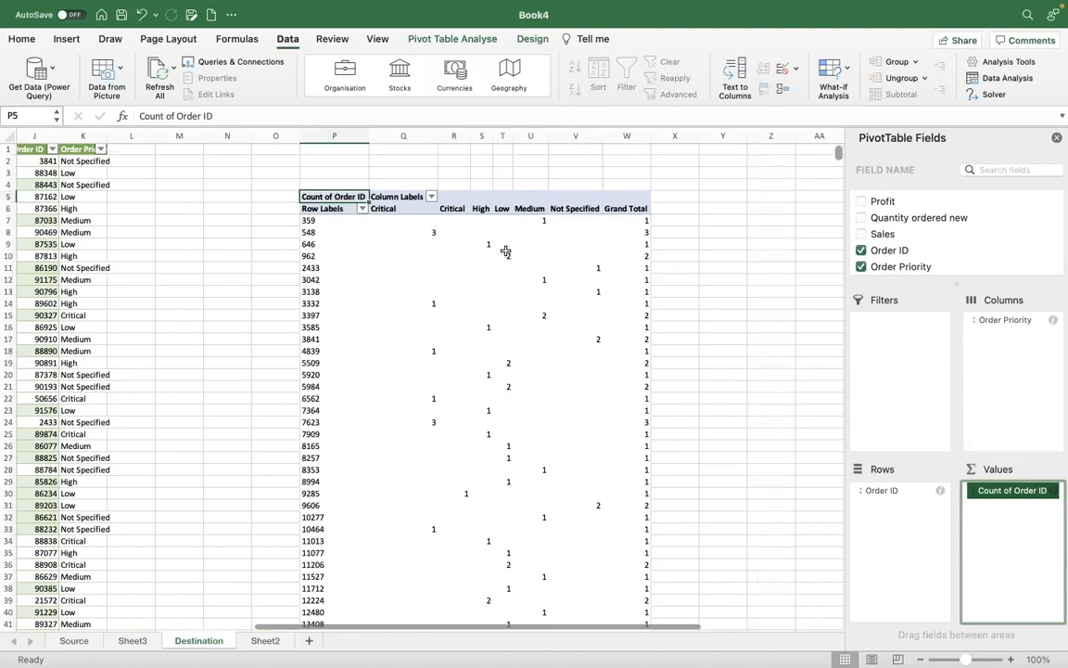
left_click(404, 207)
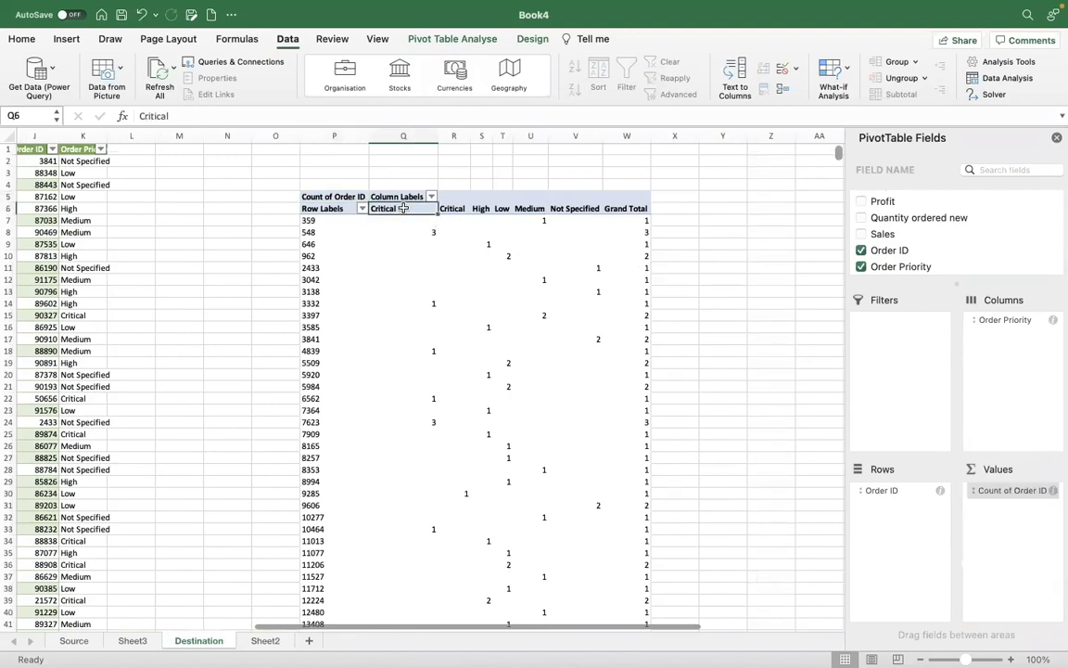
key("Right")
key("Left")
key("Left")
key("Right")
key("Right")
key("Left")
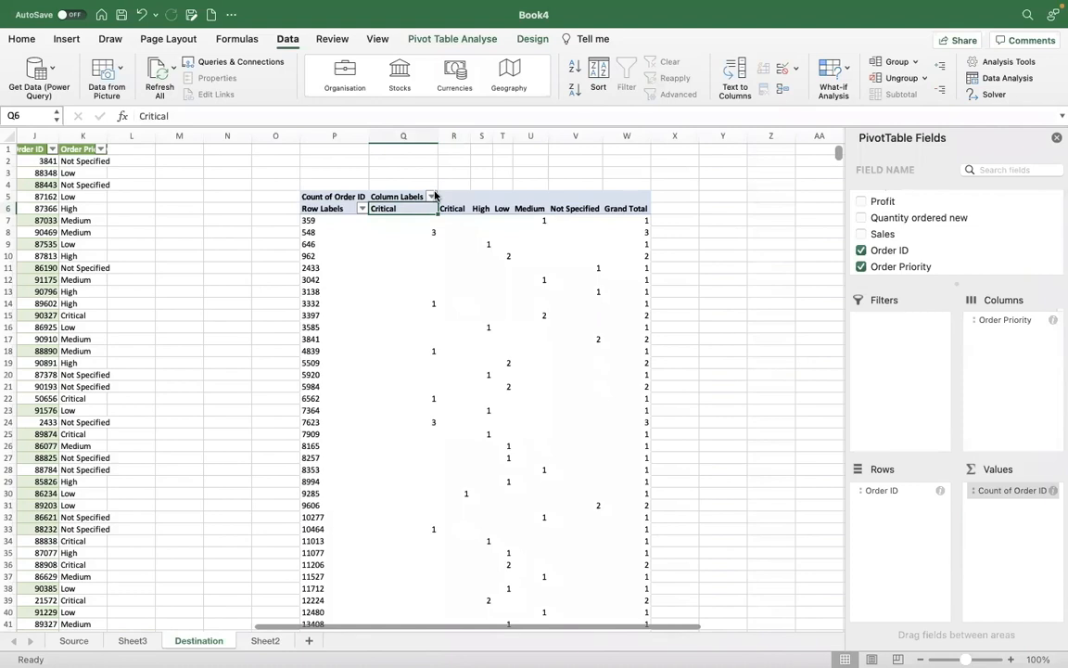
Check the pivot table's Column Labels filter list for duplicate Critical entries and compare the two Critical headings again
left_click(431, 197)
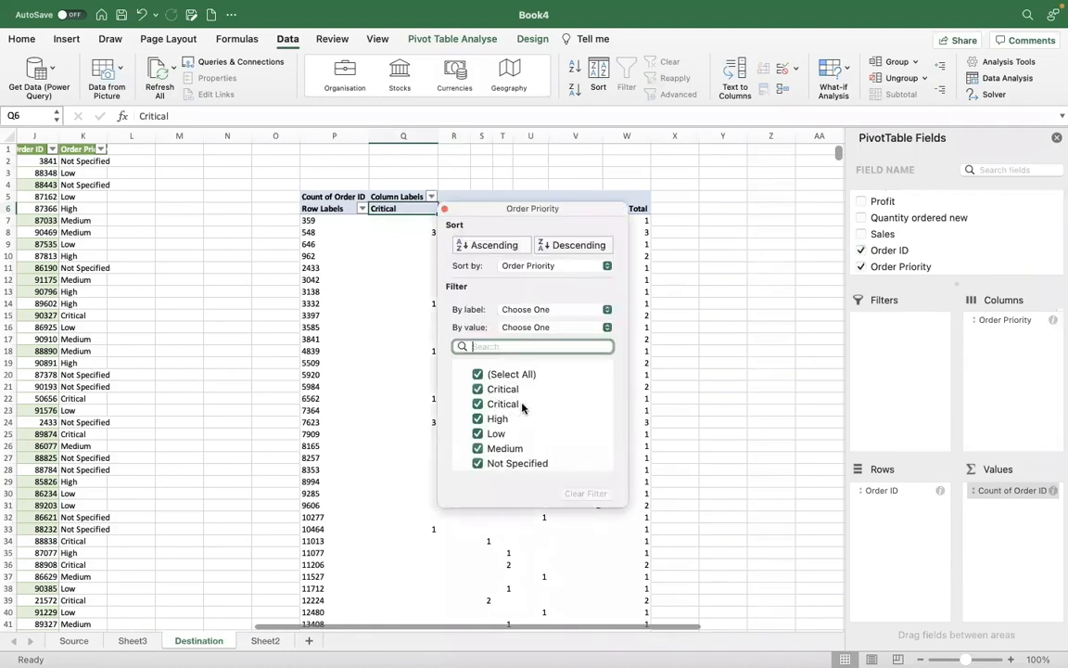
left_click(350, 297)
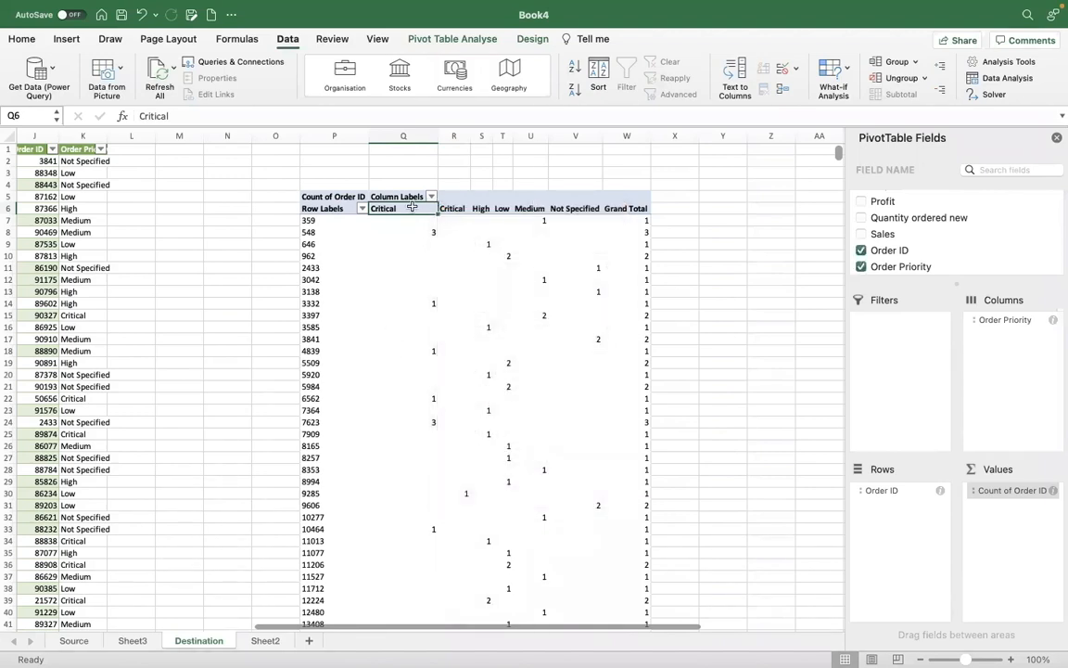
left_click(461, 209)
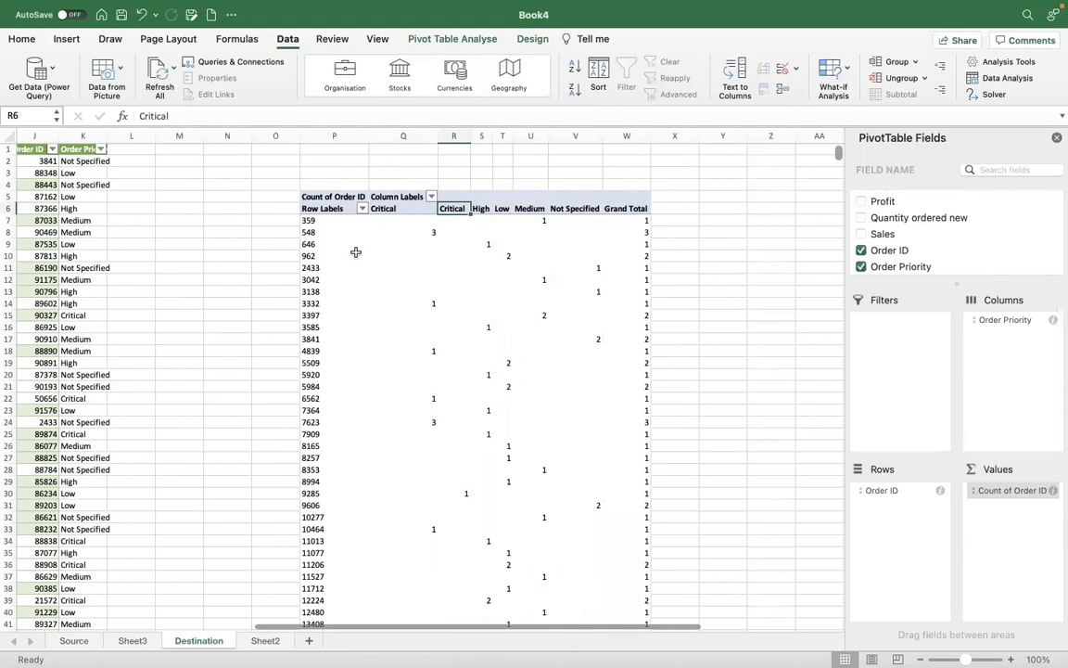
left_click(431, 209)
key("Right")
Examine the order counts in the two Critical columns from the lower end of the pivot table upwards
scroll(408, 285, "down", 2)
scroll(408, 284, "down", 20)
scroll(453, 415, "down", 20)
left_click(453, 415)
key("Left")
key("Right")
key("Down")
key("Up")
key("Up")
key("Up")
key("Up")
key("Up")
key("Up")
key("Up")
key("Up")
key("Up")
key("Up")
key("Up")
key("Up")
key("Up")
key("Up")
key("Up")
key("Up")
key("Up")
key("Up")
key("Up")
key("Up")
key("Up")
key("Up")
key("Up")
key("Up")
key("Up")
key("Up")
key("Up")
key("Up")
key("Up")
scroll(452, 414, "up", 15)
scroll(452, 414, "up", 20)
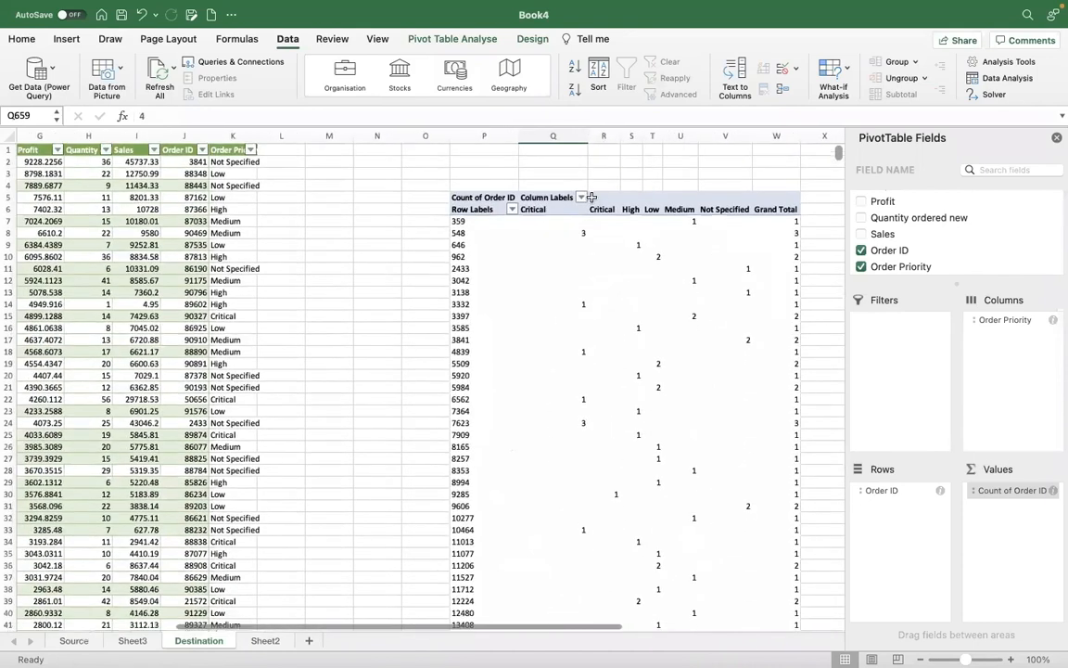
Inspect the text of the headings in R6 and Q6 for extra trailing spaces
left_click(602, 208)
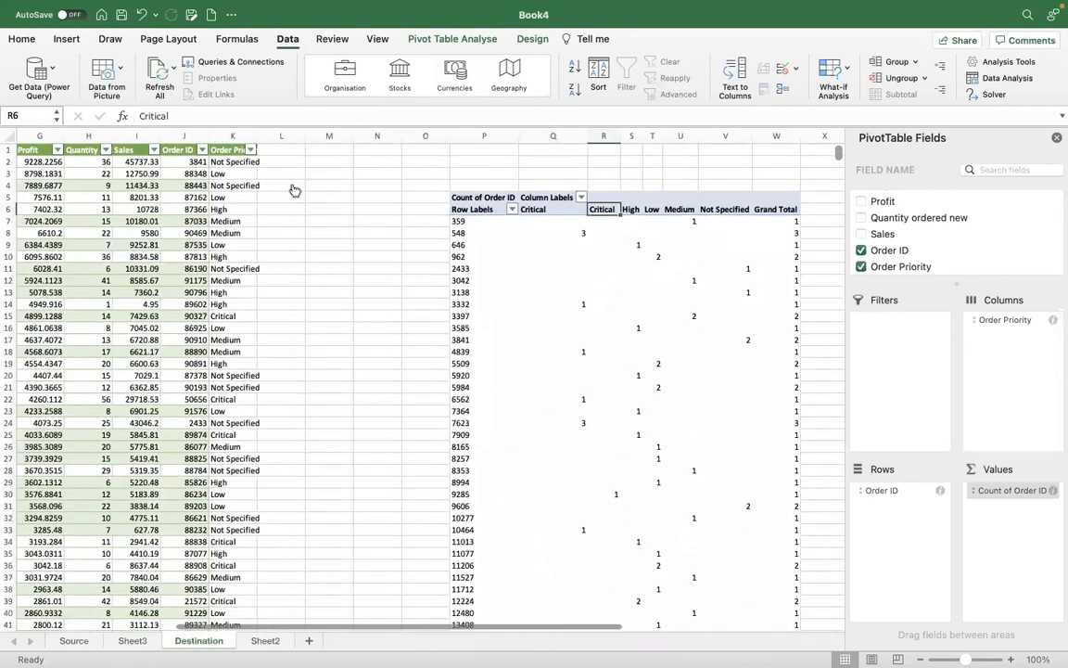
left_click(247, 117)
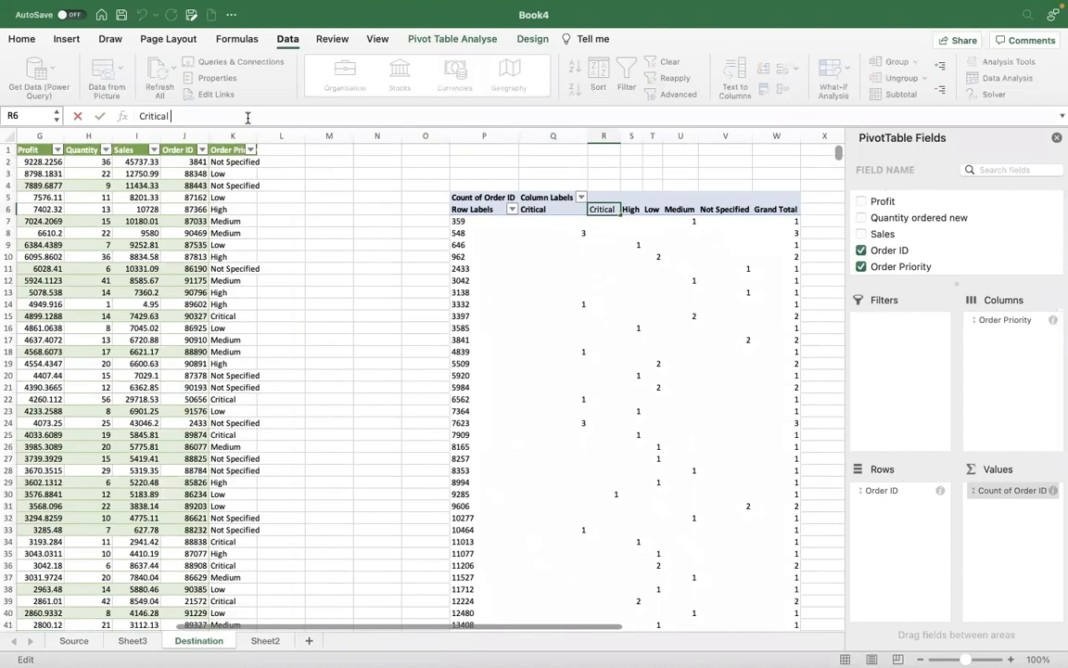
left_click(543, 209)
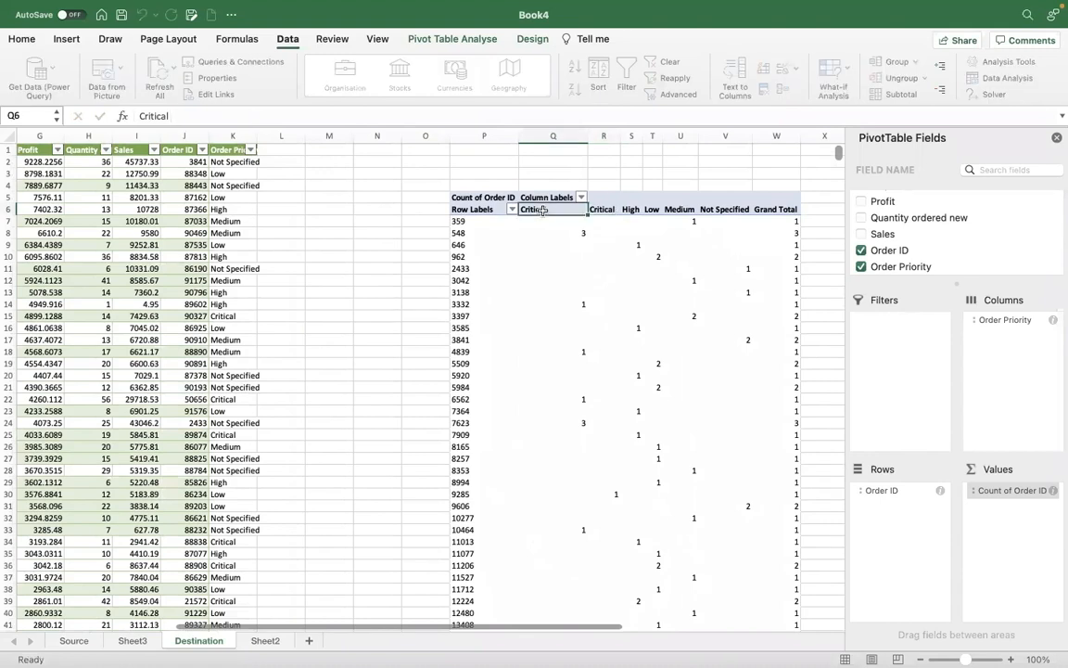
left_click(228, 112)
left_click(603, 208)
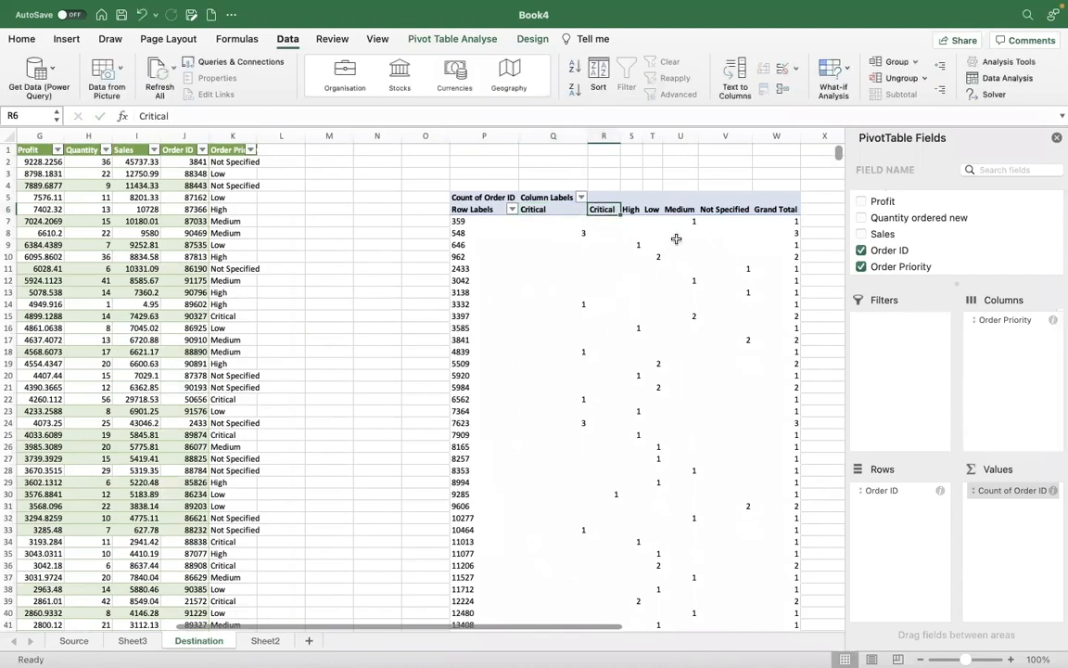
left_click(276, 111)
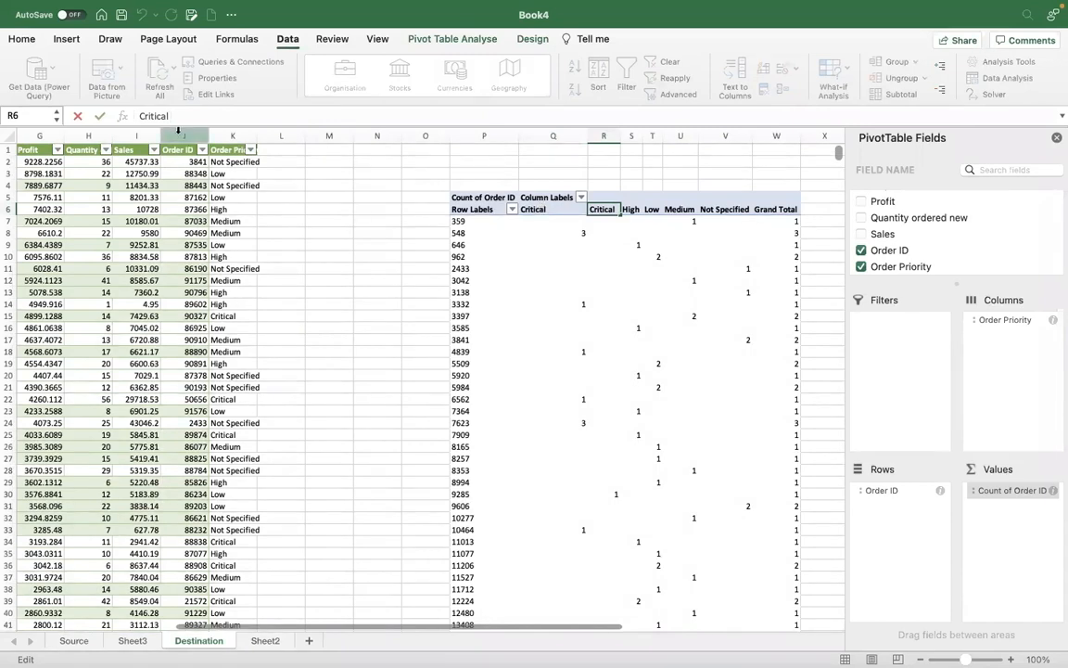
left_click(534, 210)
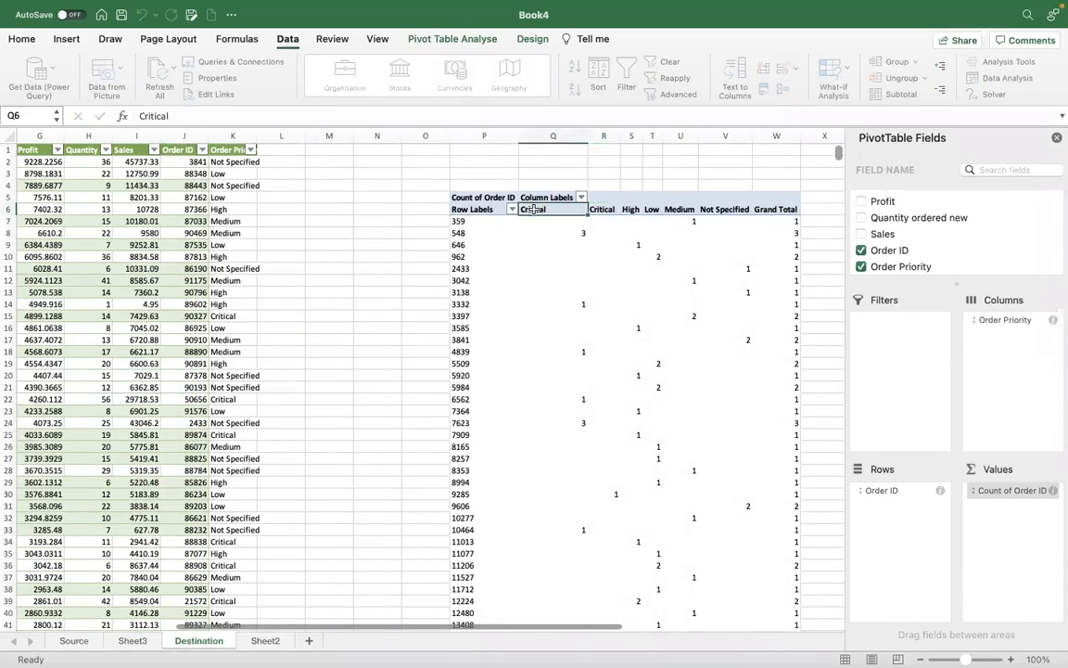
left_click(258, 111)
Turn off the column filters of the source data on the Destination sheet
left_click(360, 245)
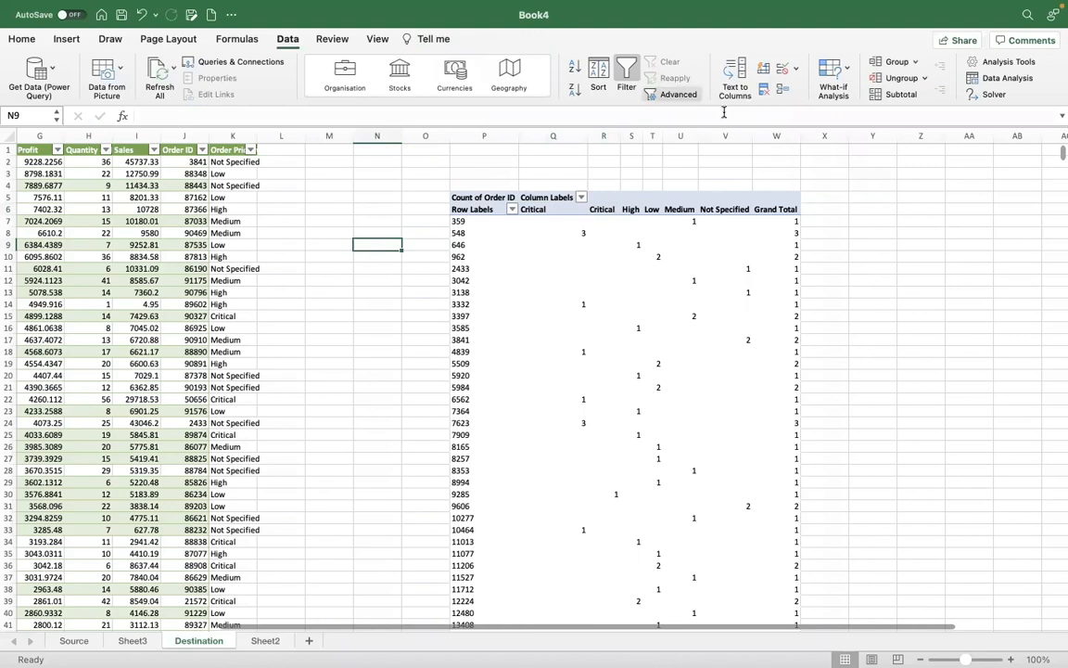
left_click(626, 76)
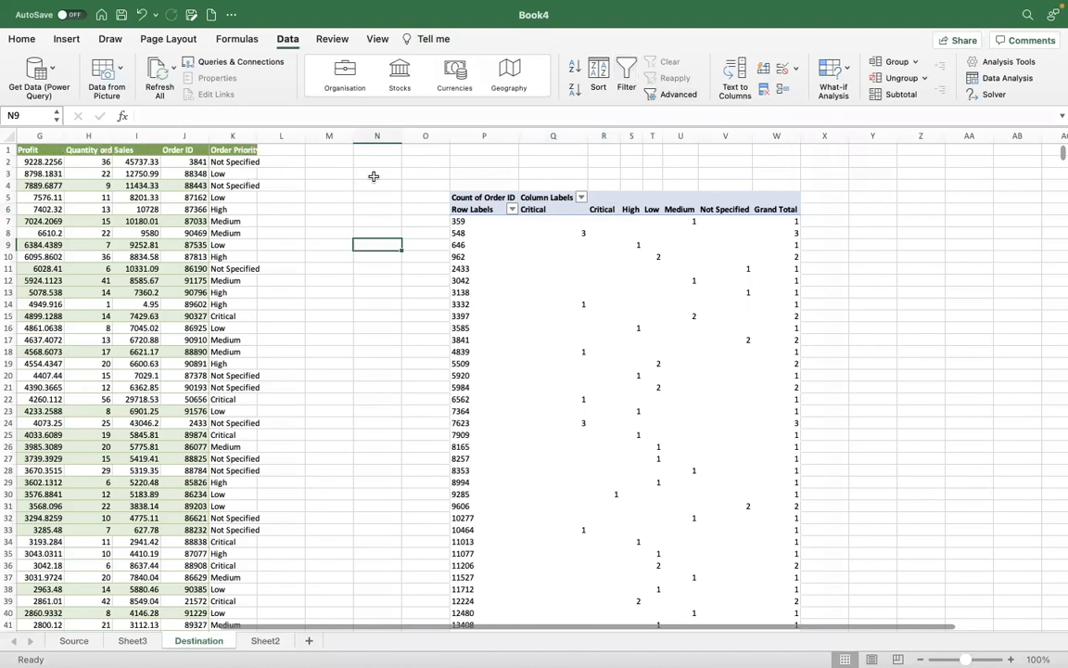
scroll(375, 177, "left", 4)
scroll(373, 176, "left", 2)
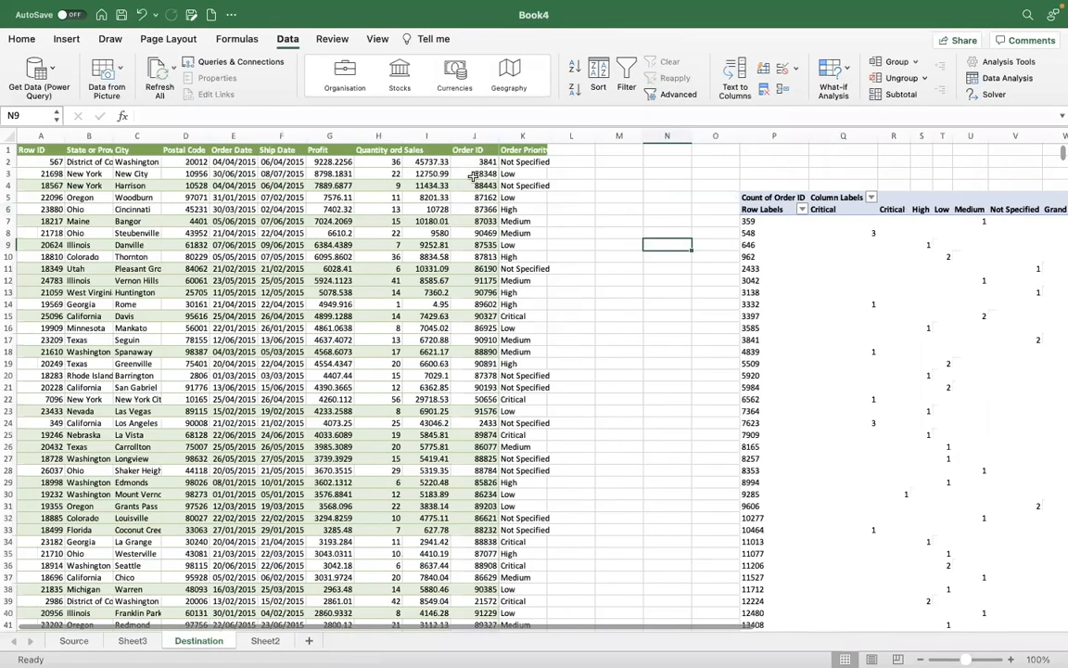
Enter =TRIM(K2) in cell L2 and fill the formula down alongside all the Order Priority data
left_click(566, 160)
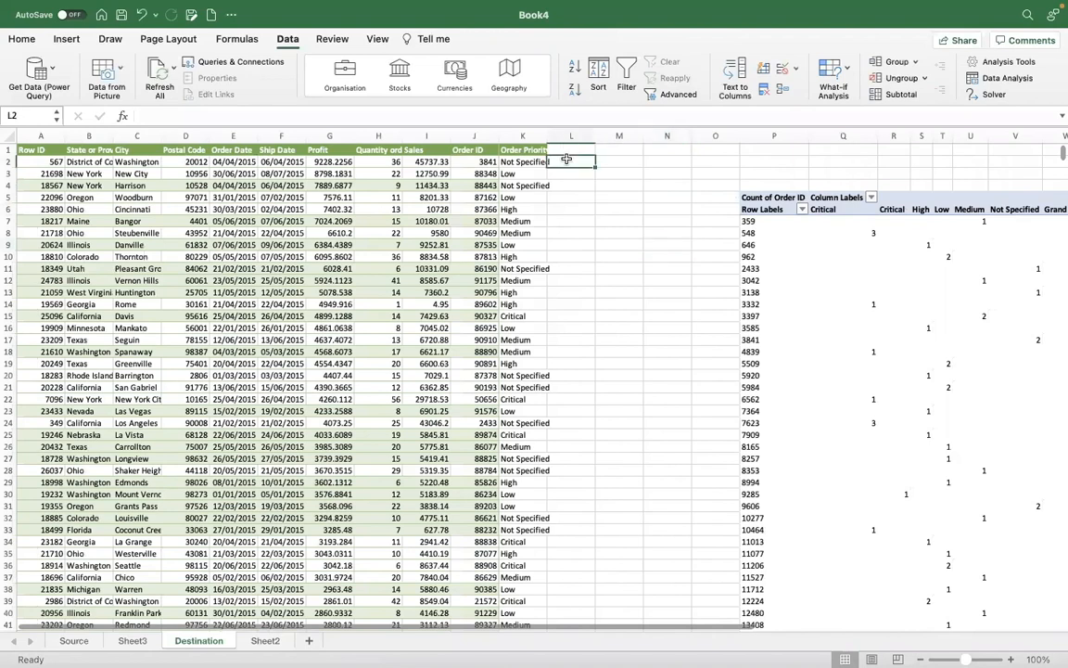
type("=trim")
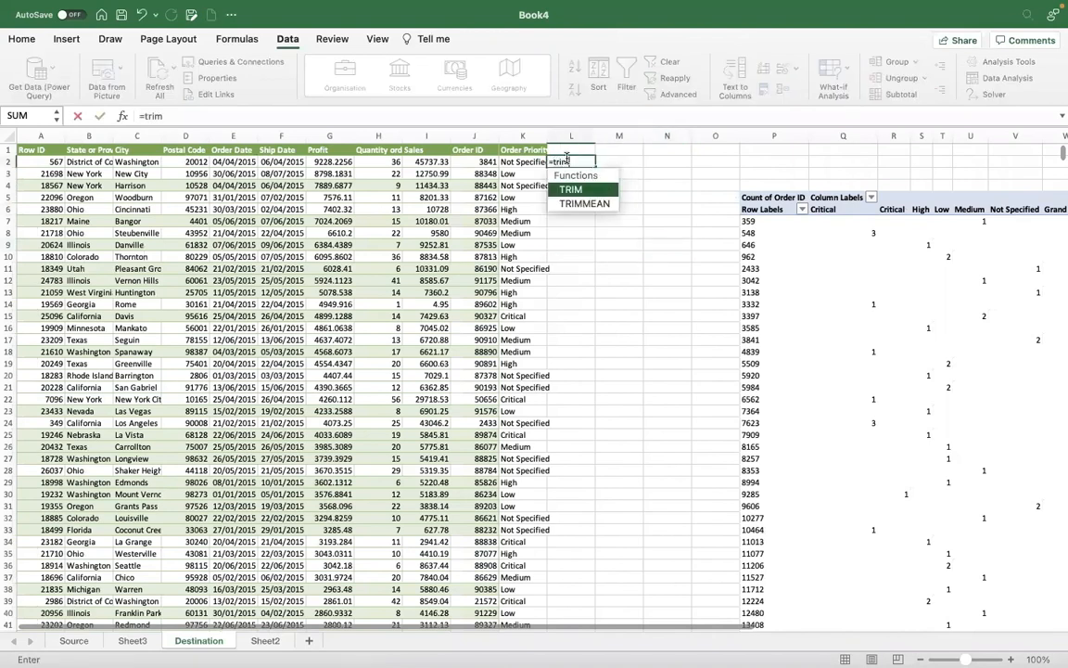
type("(")
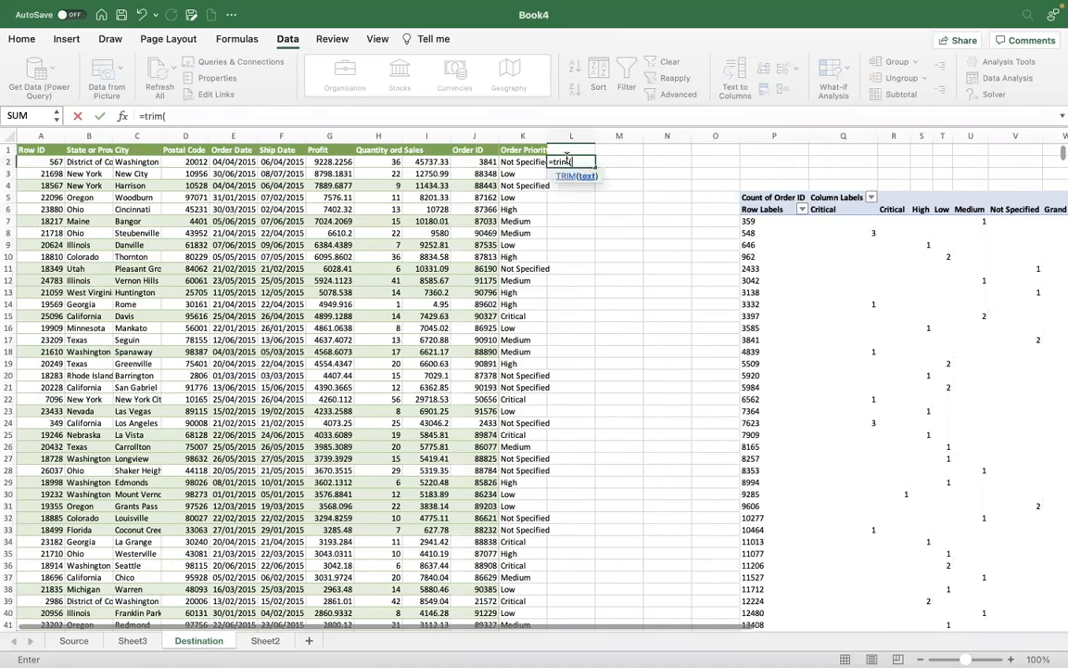
key("Left")
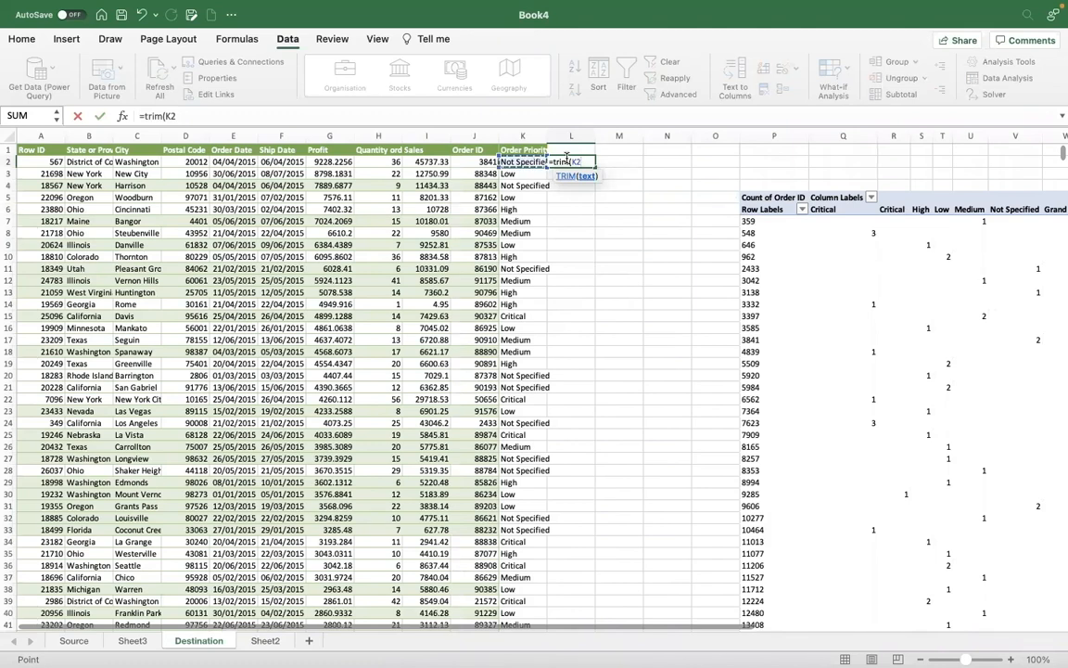
type(")")
key("Return")
left_click(584, 161)
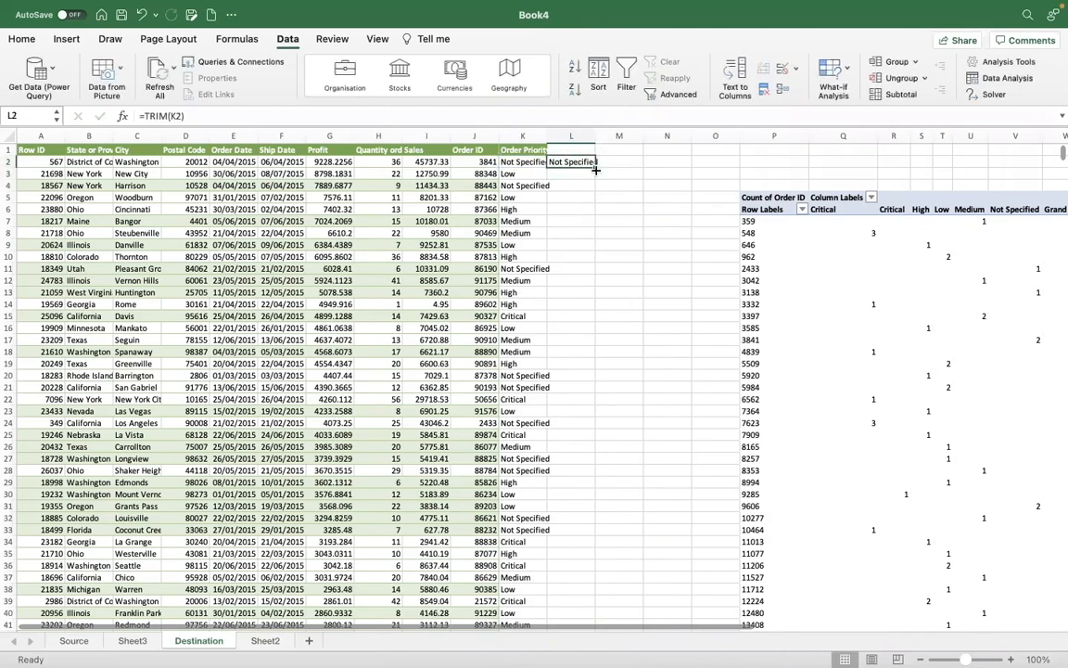
double_click(596, 170)
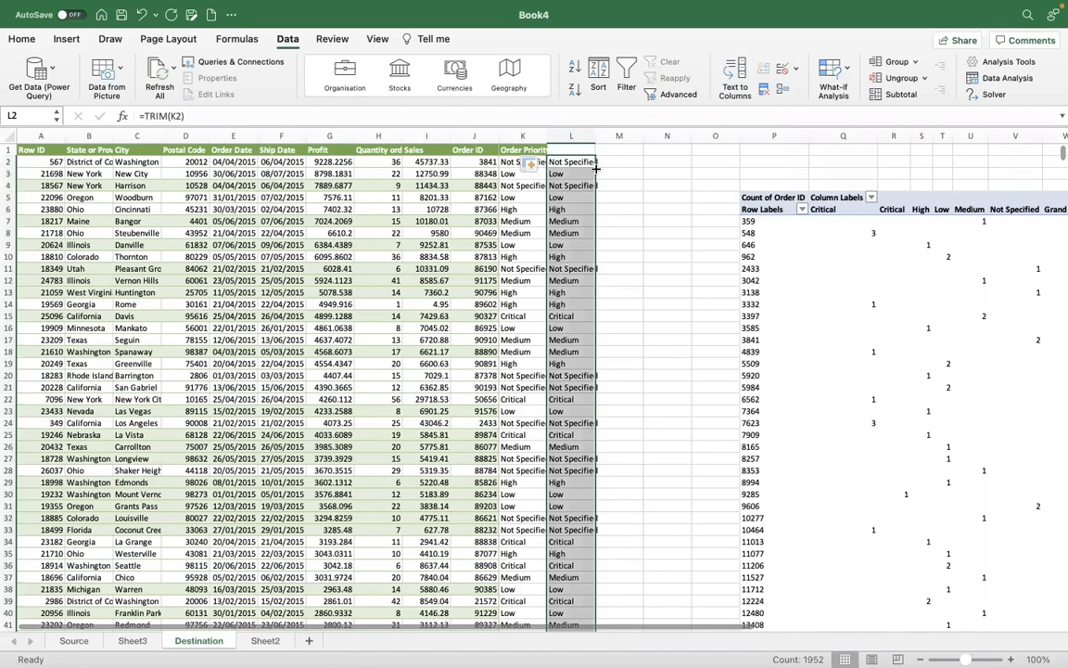
Copy the trimmed results from column L and paste them as values over the Order Priority data starting at K2
key("super+c")
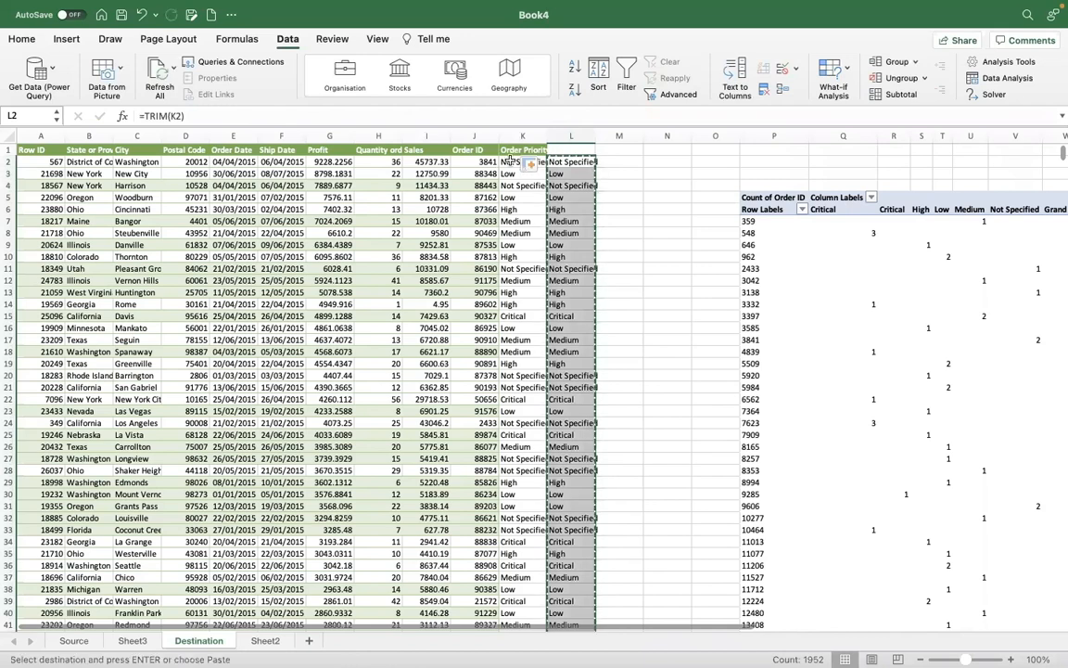
left_click(508, 161)
right_click(509, 162)
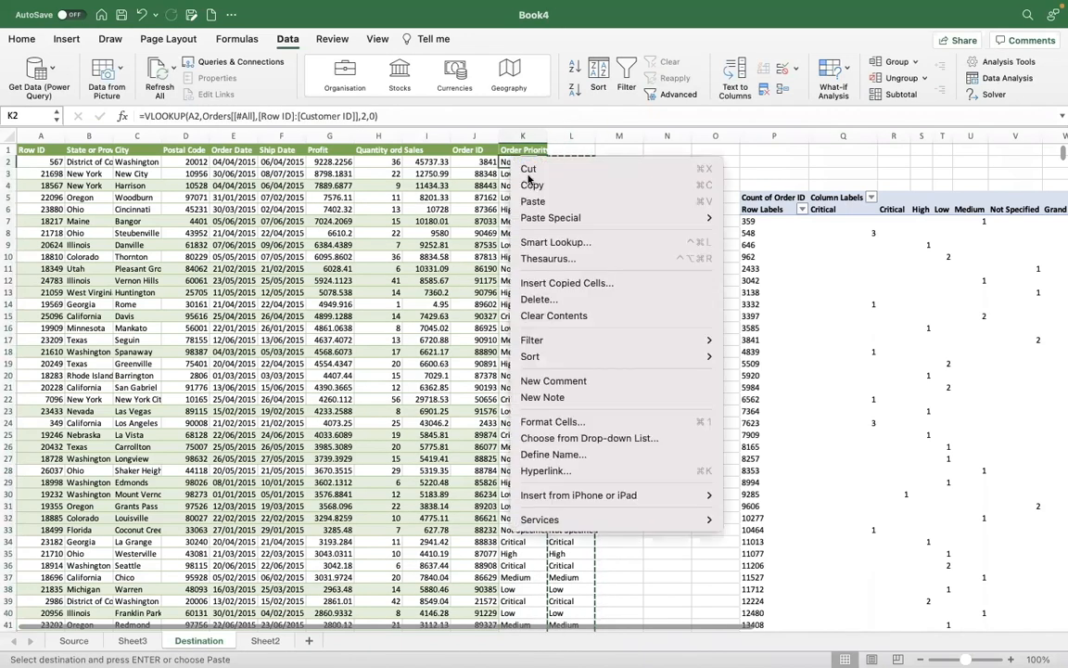
mouse_move(603, 217)
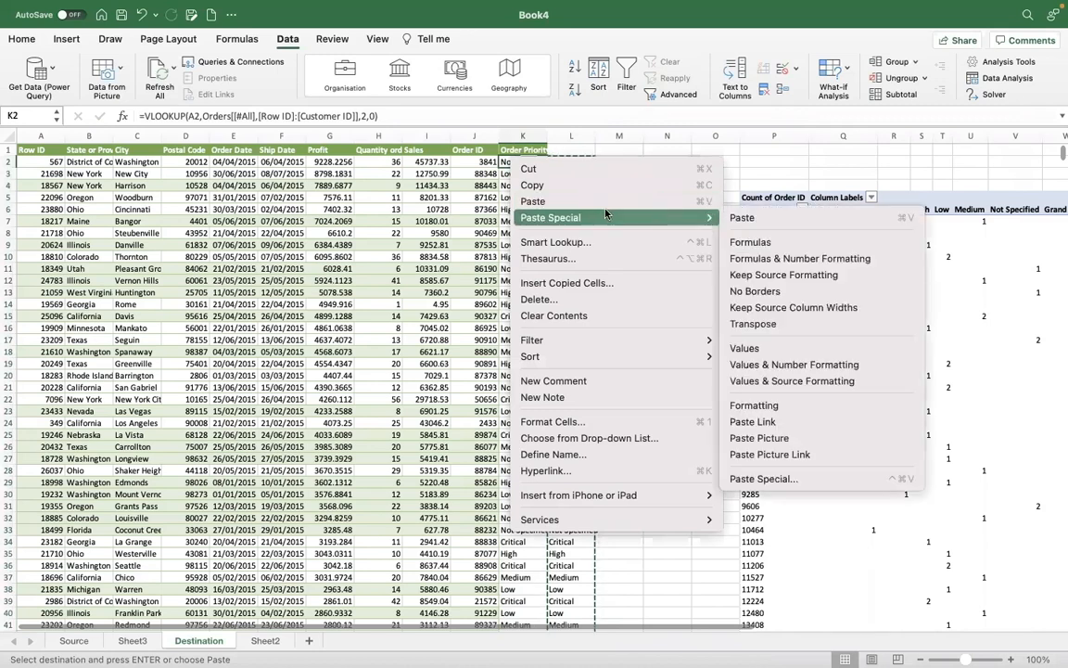
left_click(747, 345)
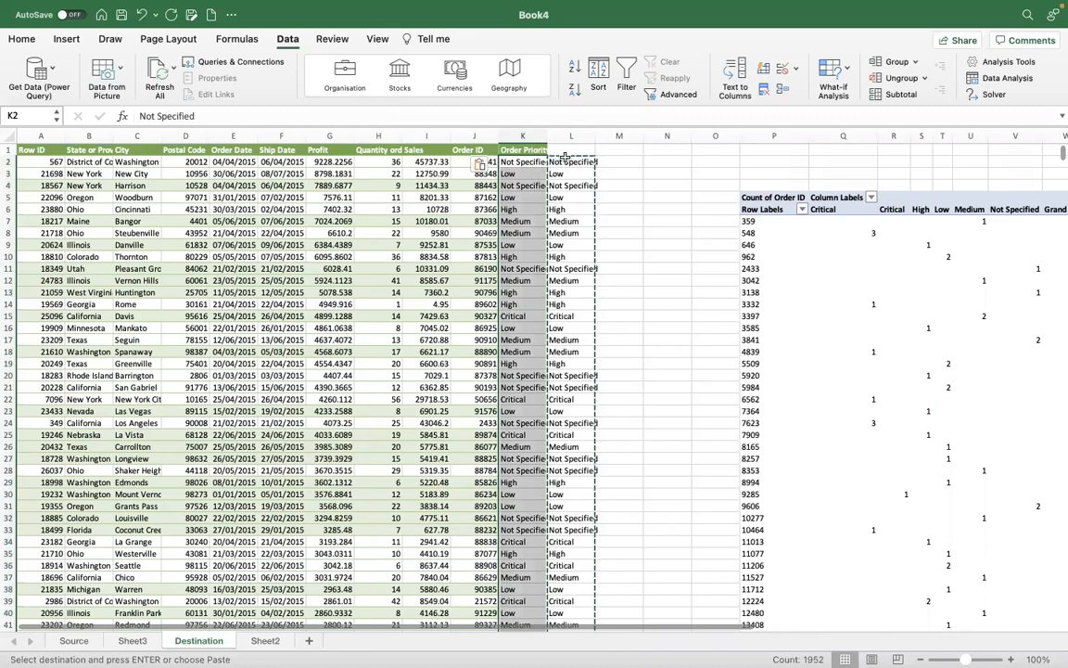
key("Escape")
Delete the helper column L that holds the TRIM formulas
left_click(573, 137)
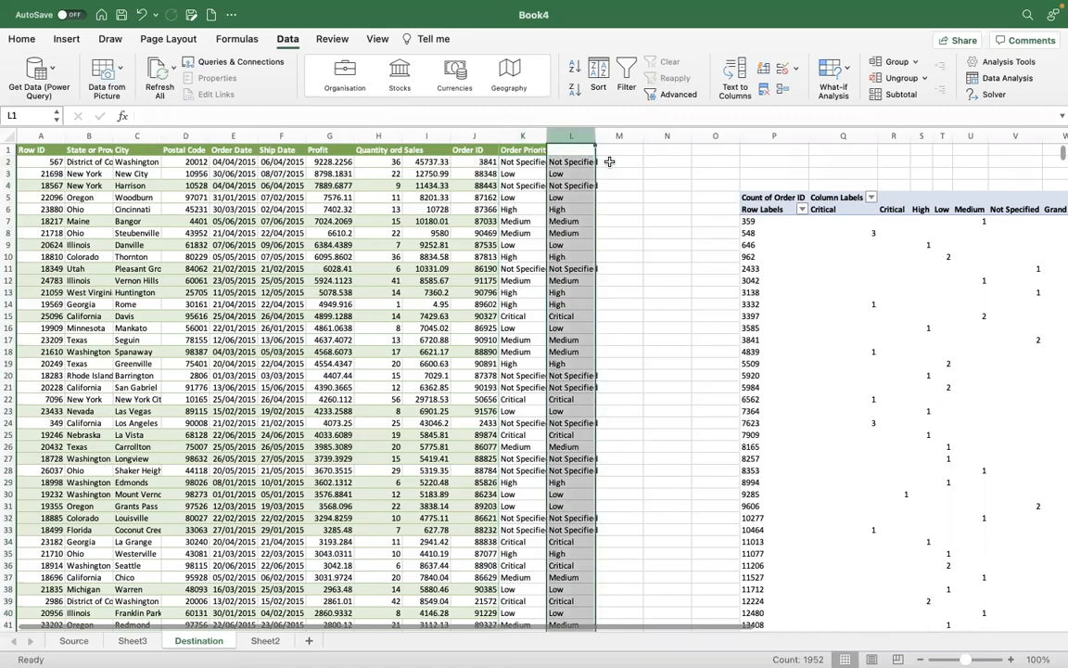
key("ctrl+minus")
key("Left")
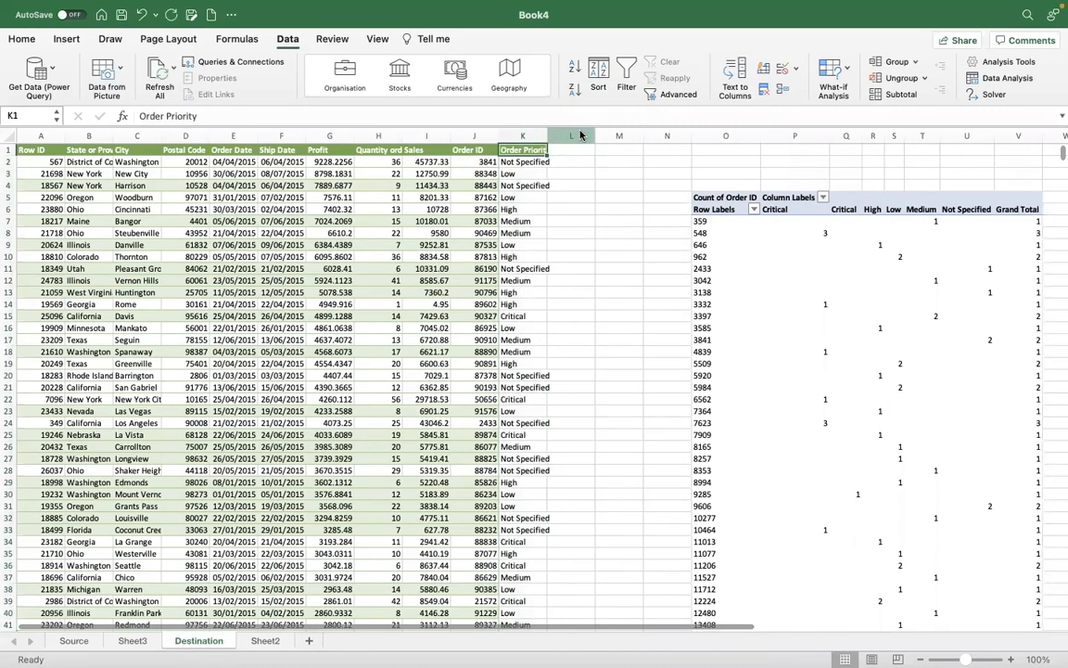
Refresh all data so the pivot table uses the trimmed Order Priority values
scroll(873, 293, "right", 4)
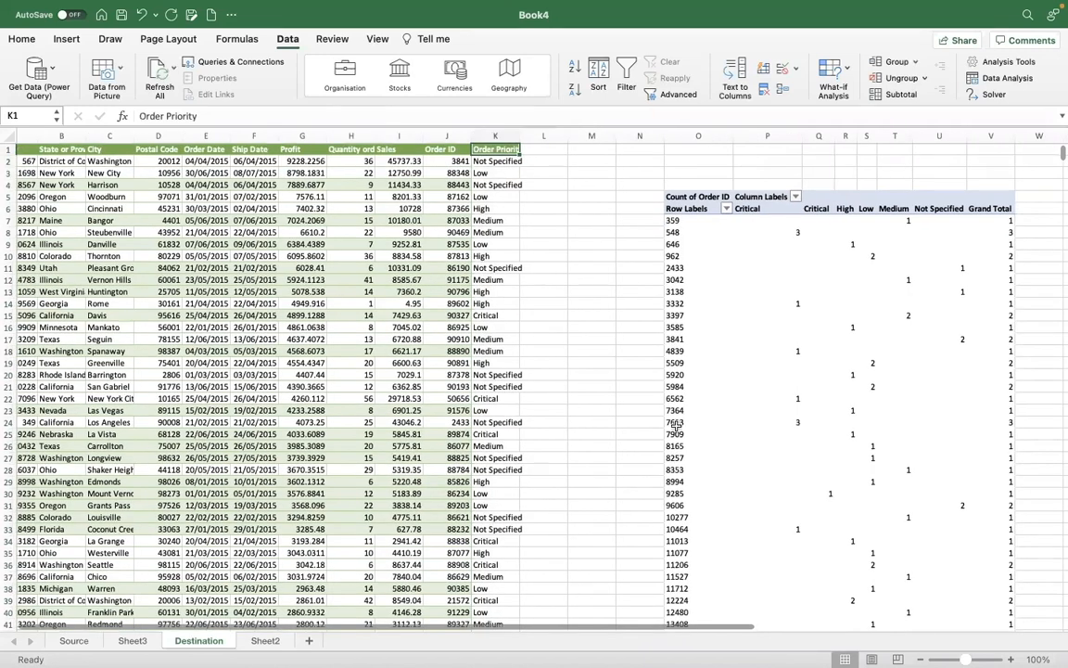
left_click(607, 320)
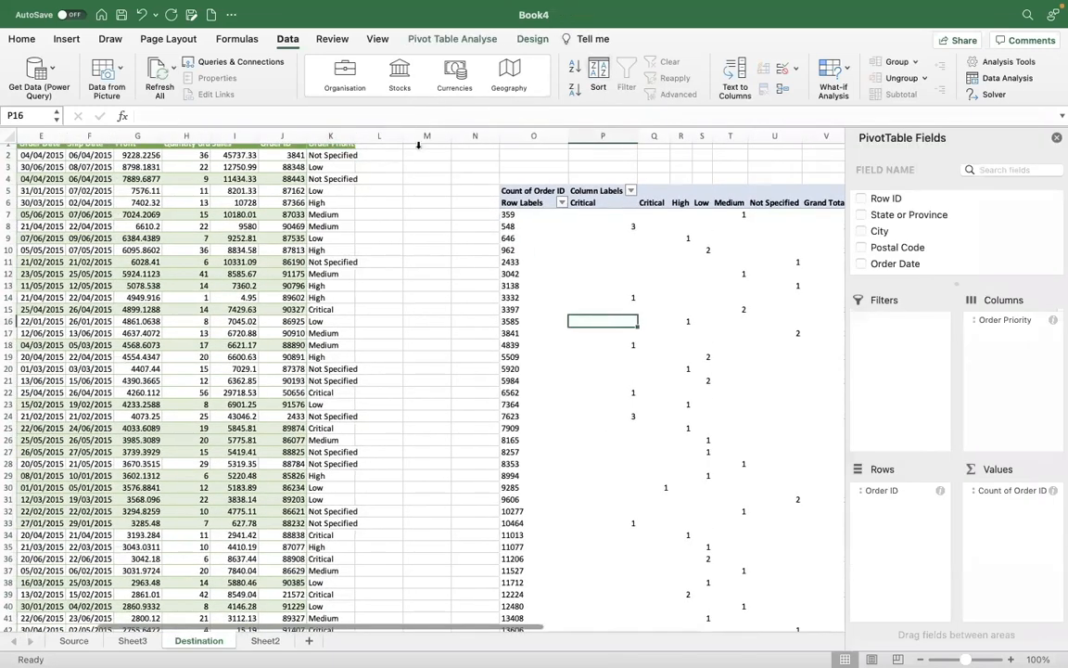
left_click(160, 76)
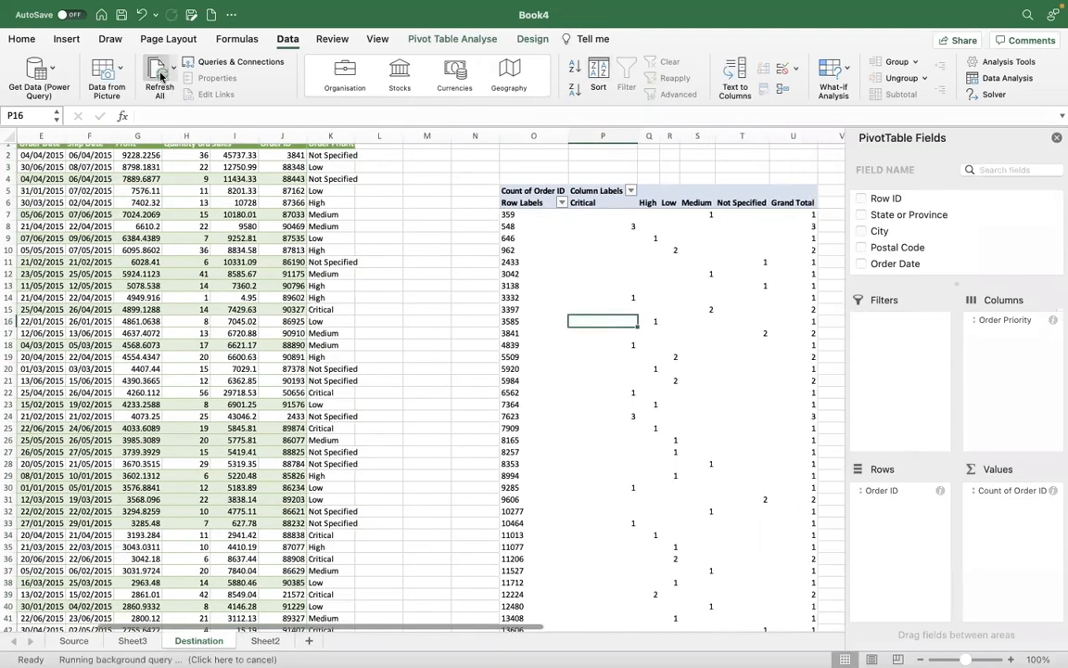
Check the Order Priority column headings across the pivot table for duplicate categories
left_click(606, 204)
key("Right")
key("Right")
key("Right")
key("Right")
key("Right")
key("Left")
key("Left")
key("Left")
key("Left")
key("Left")
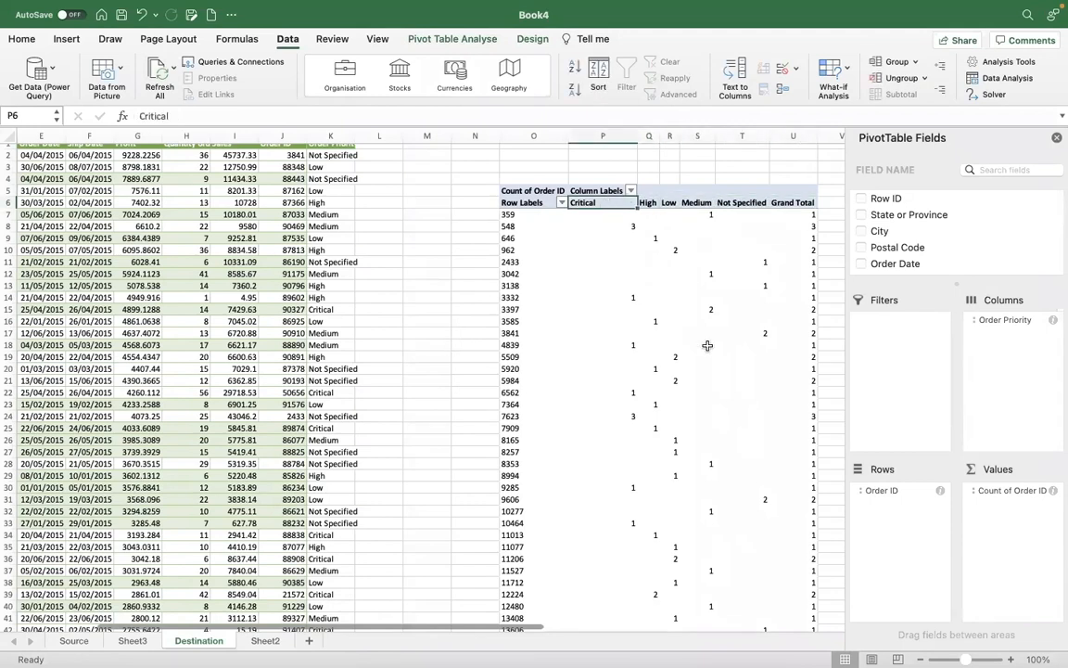
scroll(339, 376, "up", 1)
scroll(340, 376, "left", 1)
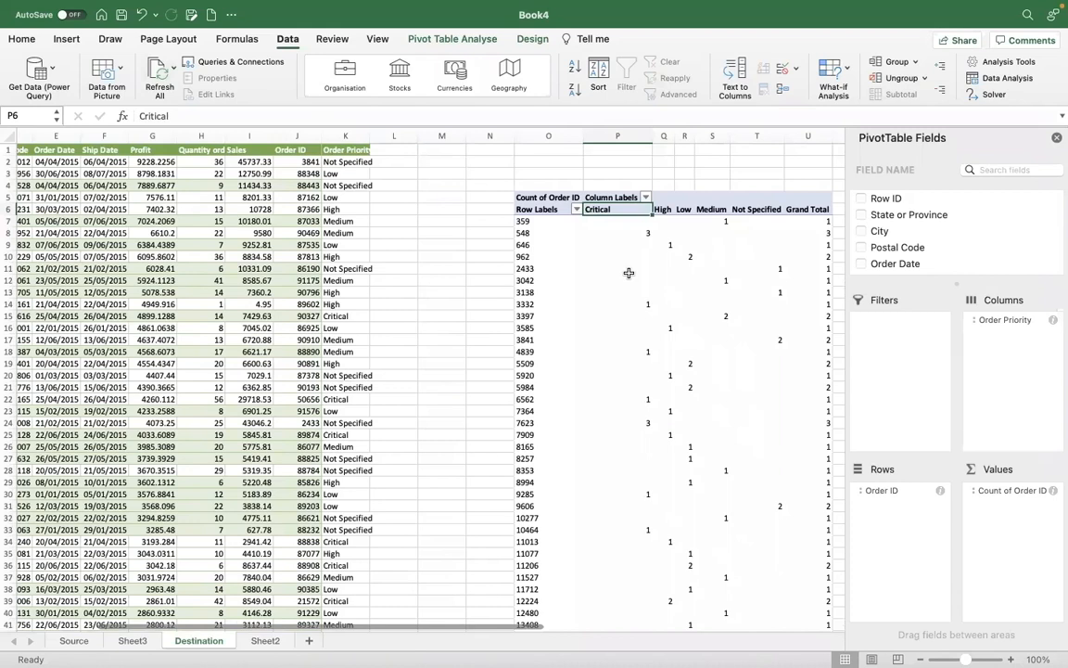
Remove the Order ID field from the pivot table's rows, keeping its count in the values
key("Down")
key("Down")
key("Down")
key("Down")
key("Down")
key("Up")
key("Up")
key("Up")
key("Up")
key("Up")
left_click_drag(893, 493, 460, 496)
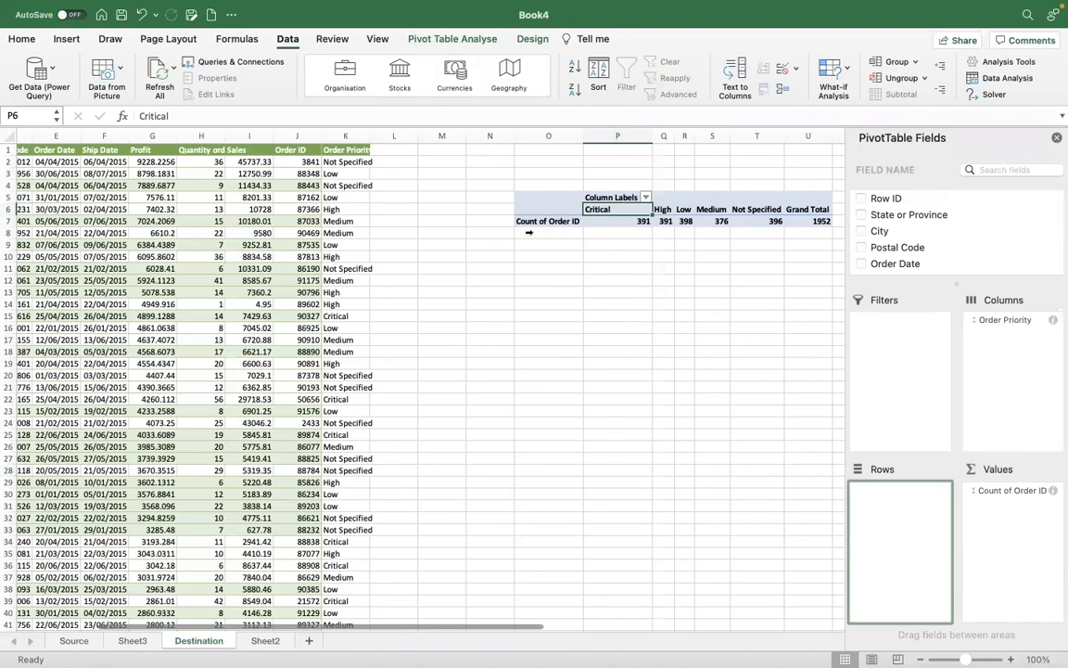
Review the Order ID count for each Order Priority and the grand total in the pivot table
left_click(570, 220)
key("Right")
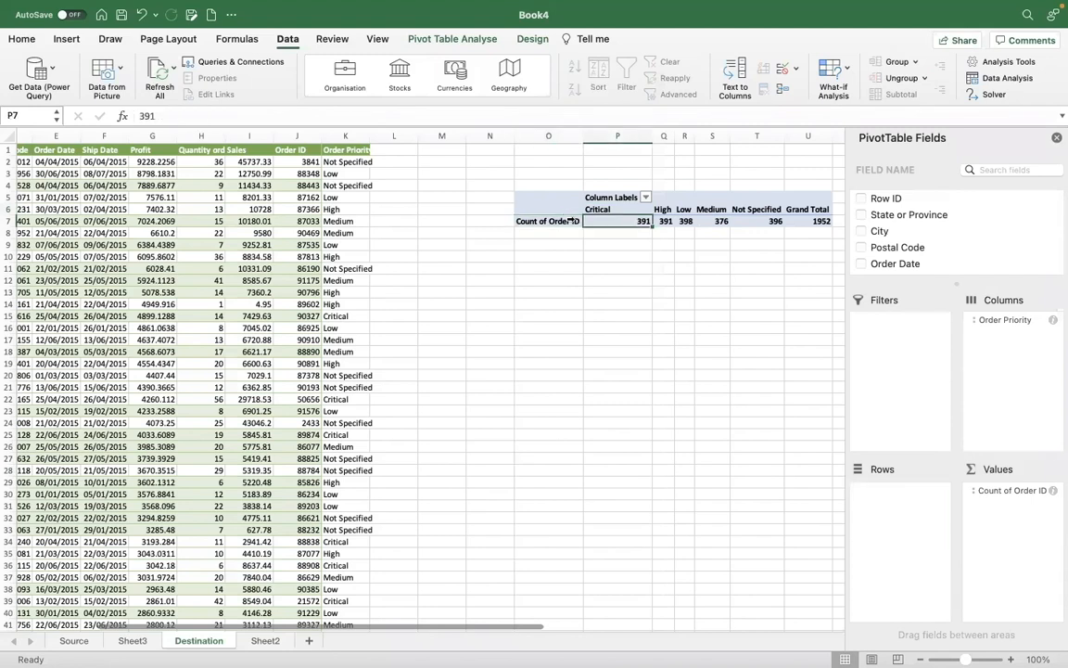
key("Right")
key("Right")
key("Right")
key("Right")
key("Right")
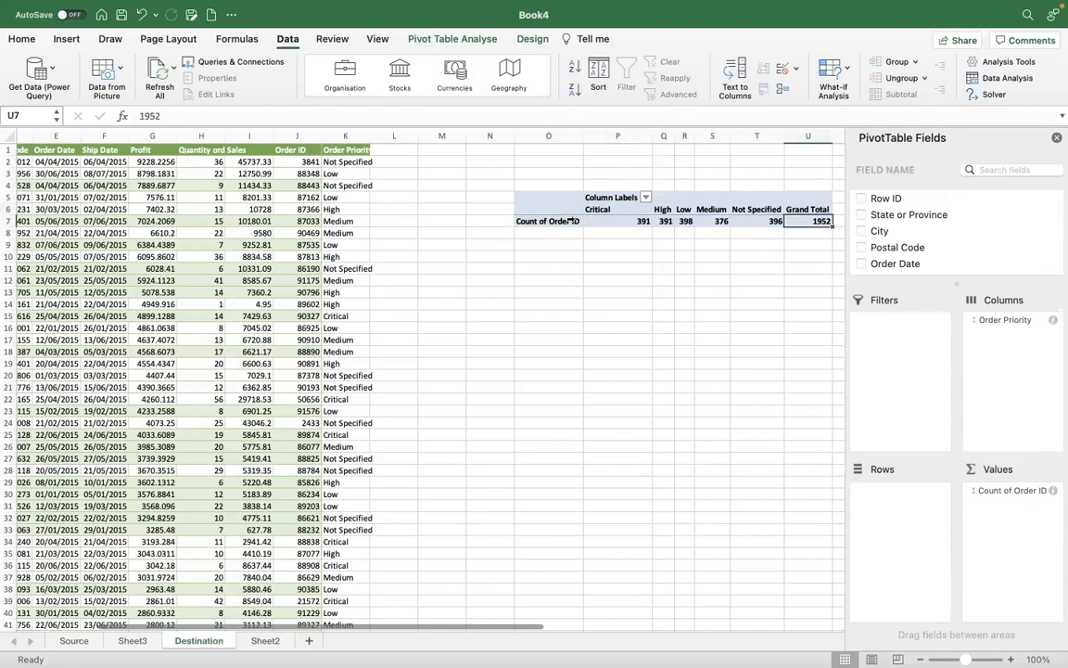
scroll(569, 221, "right", 1)
key("Up")
key("Up")
key("Down")
key("Down")
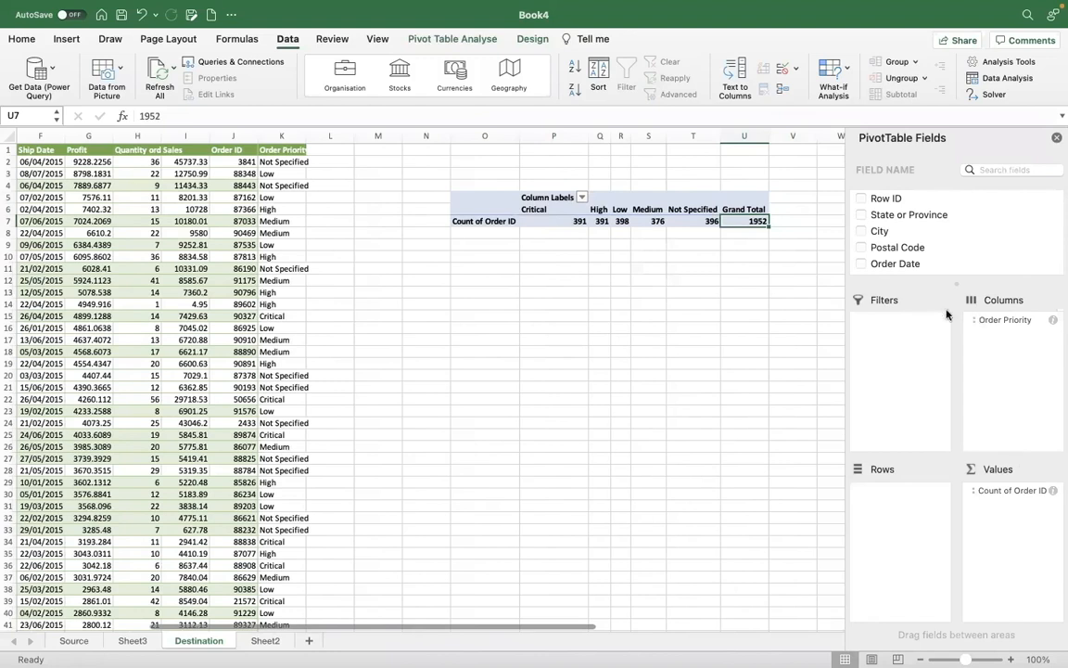
Try summarising the Order ID value field by Average and undo that change
scroll(921, 249, "down", 5)
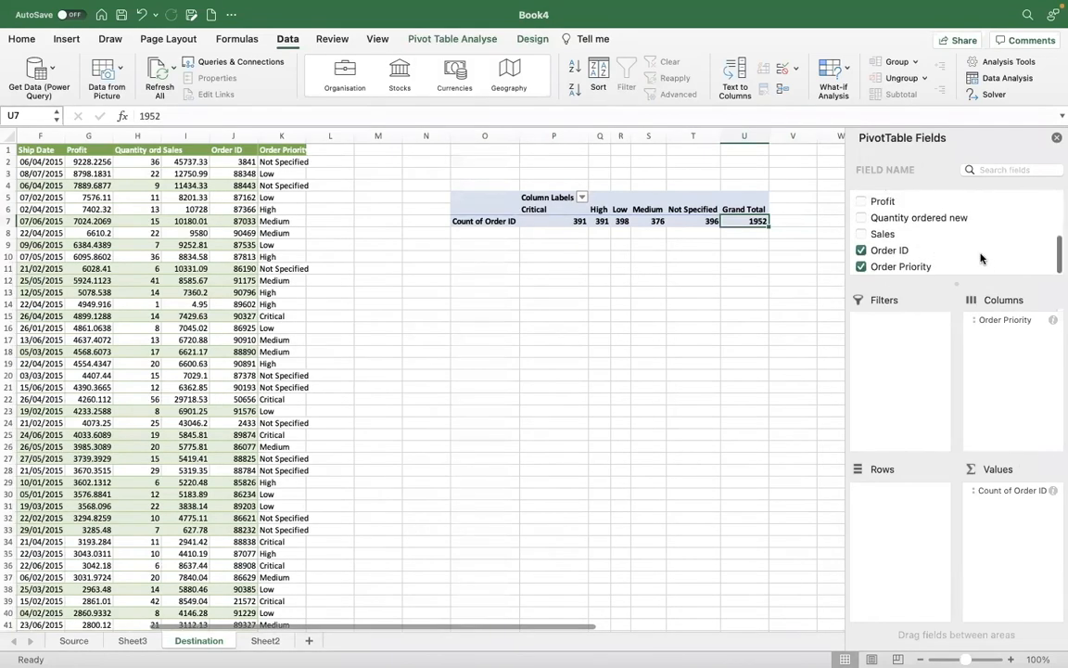
scroll(981, 259, "up", 2)
left_click(1043, 491)
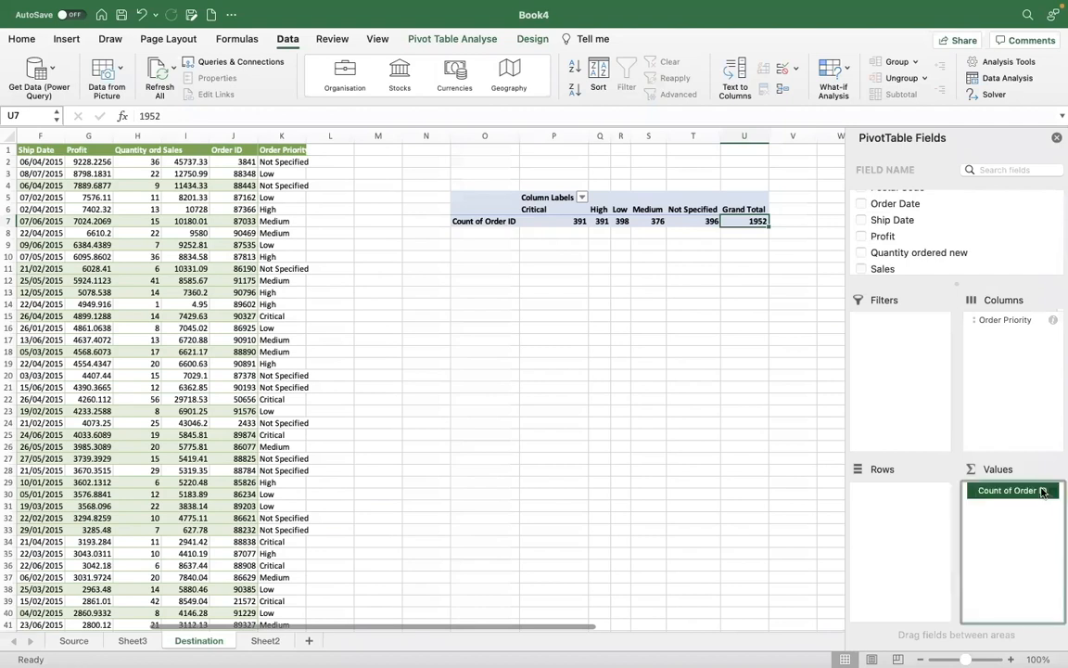
left_click(1053, 490)
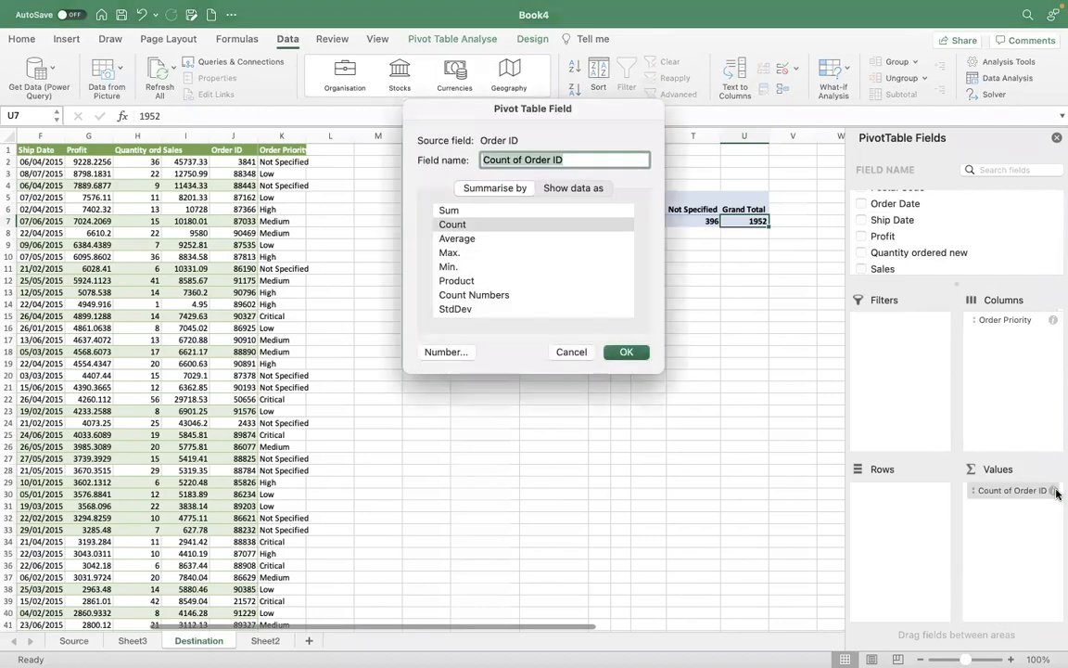
left_click(469, 238)
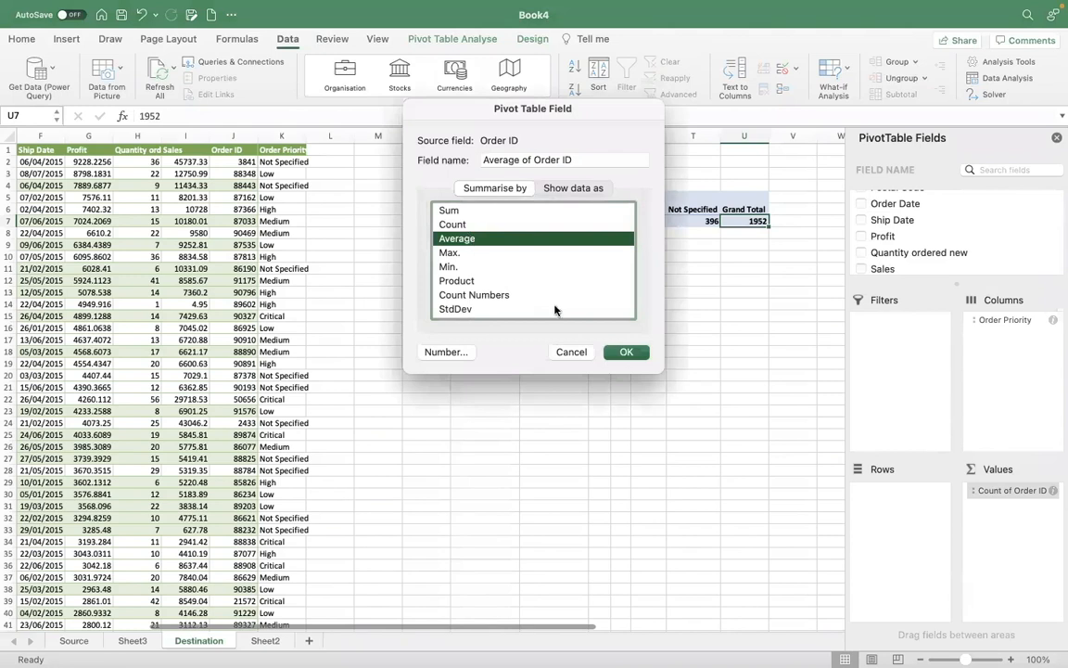
left_click(627, 352)
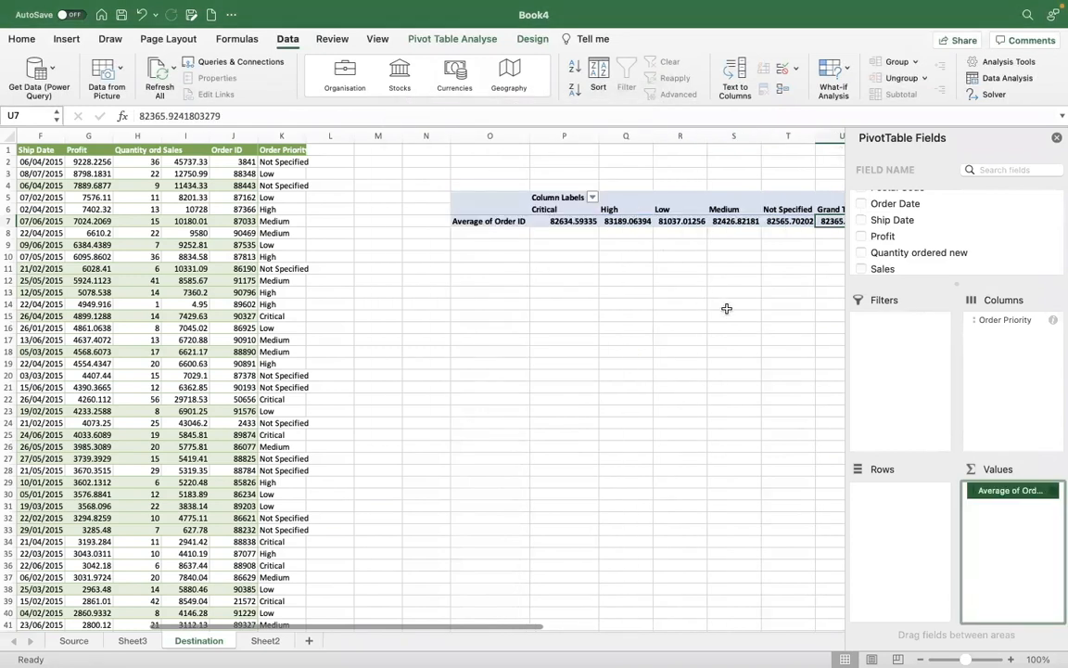
key("super+z")
scroll(943, 396, "left", 6)
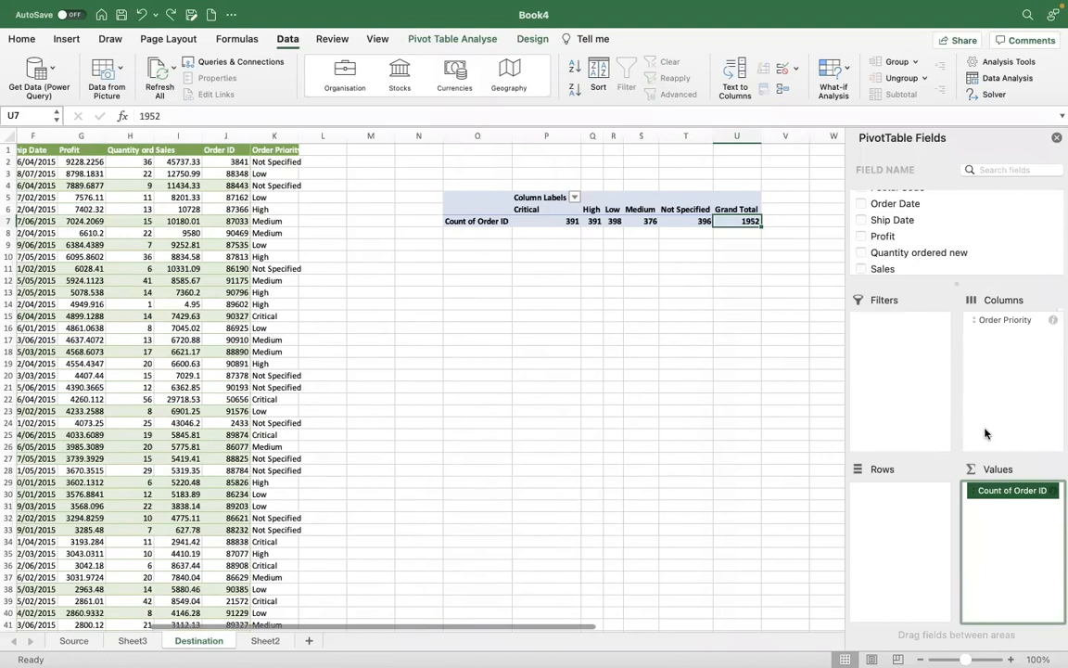
Rebuild the pivot table to show Sum of Sales by City, removing the Order ID count and Order Priority columns
scroll(915, 315, "down", 3)
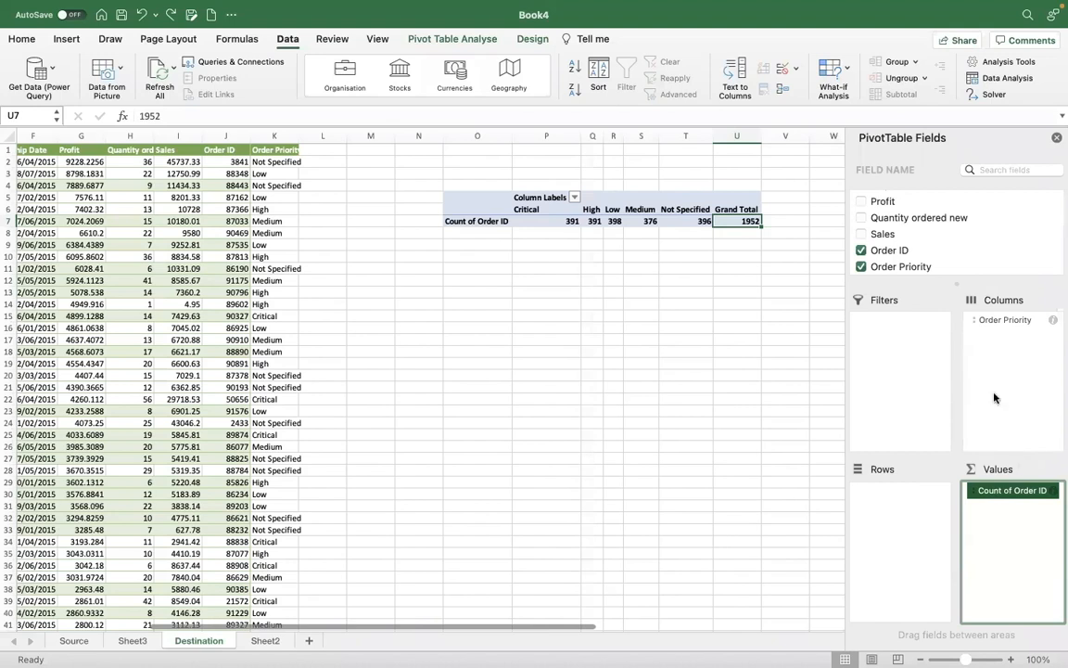
mouse_move(1011, 493)
left_mouse_down()
mouse_move(739, 452)
mouse_move(889, 443)
mouse_move(883, 237)
mouse_move(966, 436)
mouse_move(1027, 525)
mouse_move(1028, 500)
left_mouse_up()
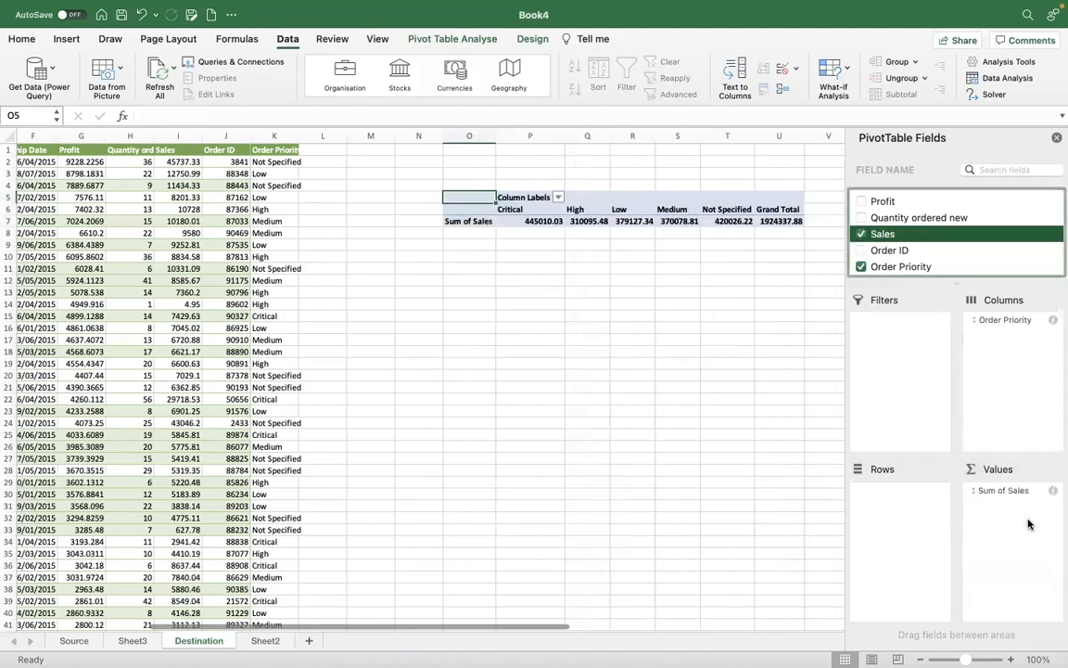
scroll(937, 219, "up", 3)
scroll(937, 216, "up", 2)
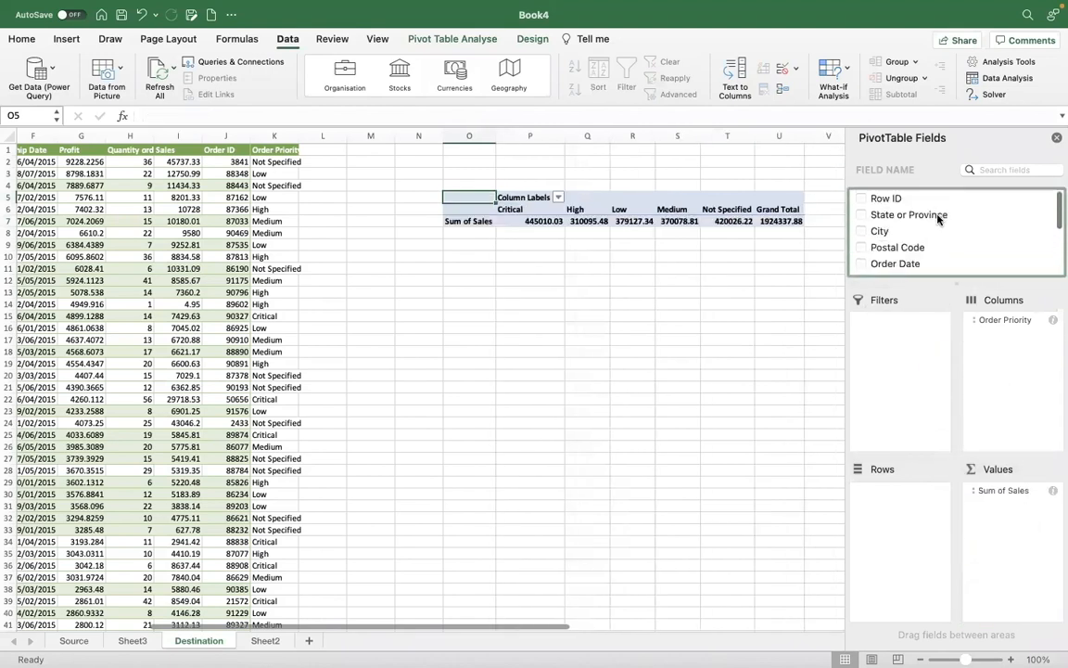
left_click_drag(868, 232, 902, 529)
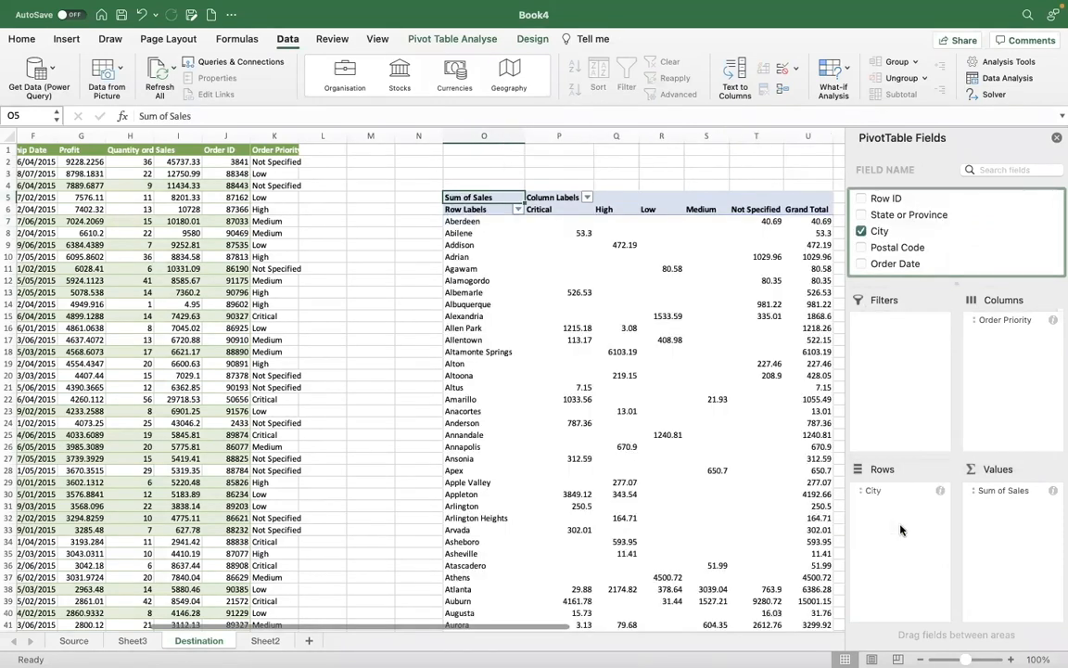
left_click_drag(1020, 322, 415, 358)
Sort the cities in the pivot table by Sum of Sales from largest to smallest and look through the list
left_click(570, 201)
right_click(571, 204)
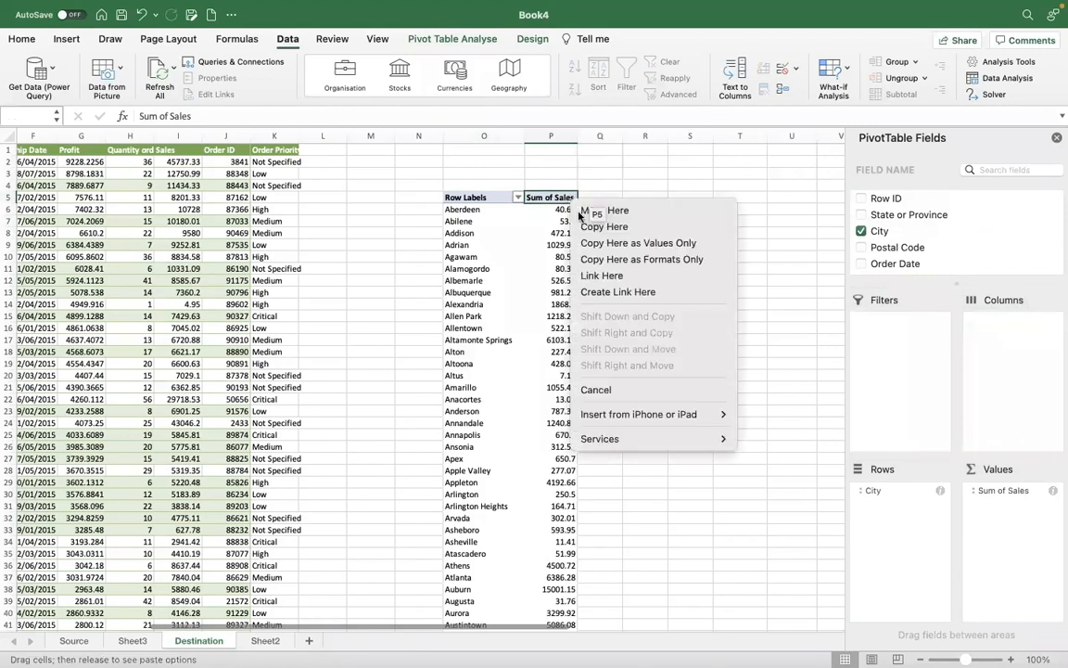
left_click(554, 261)
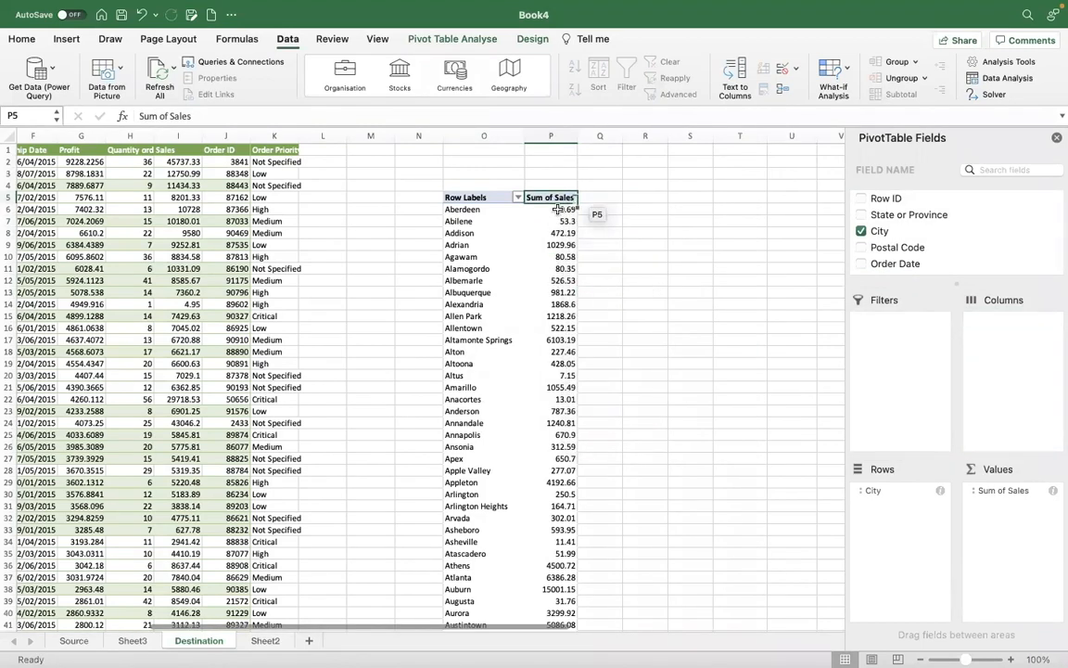
left_click(559, 210)
right_click(564, 212)
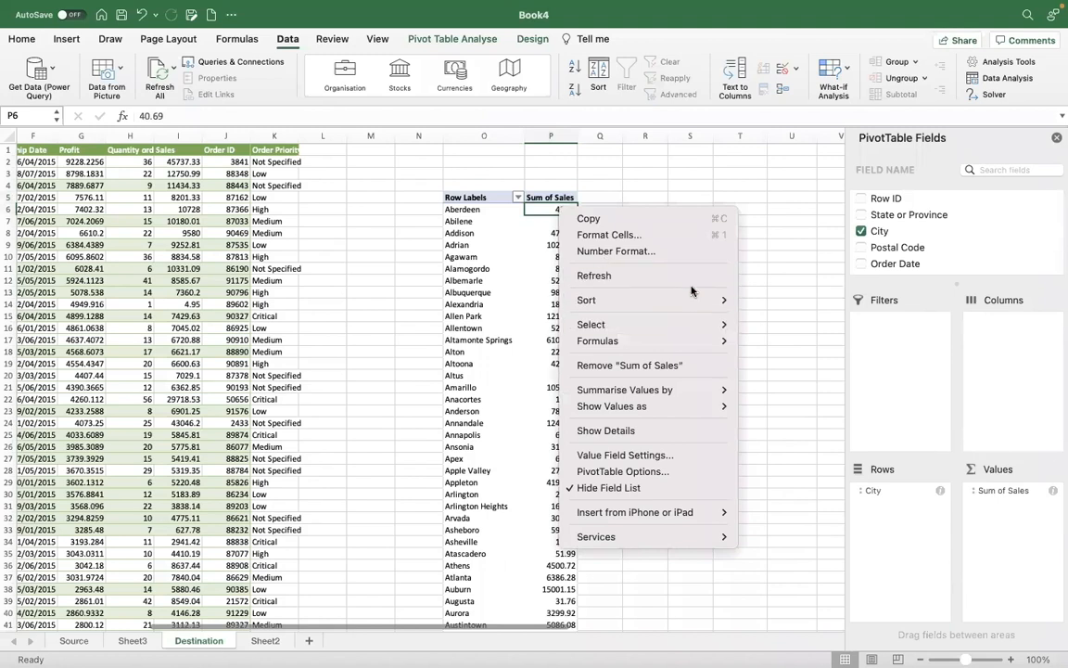
mouse_move(691, 297)
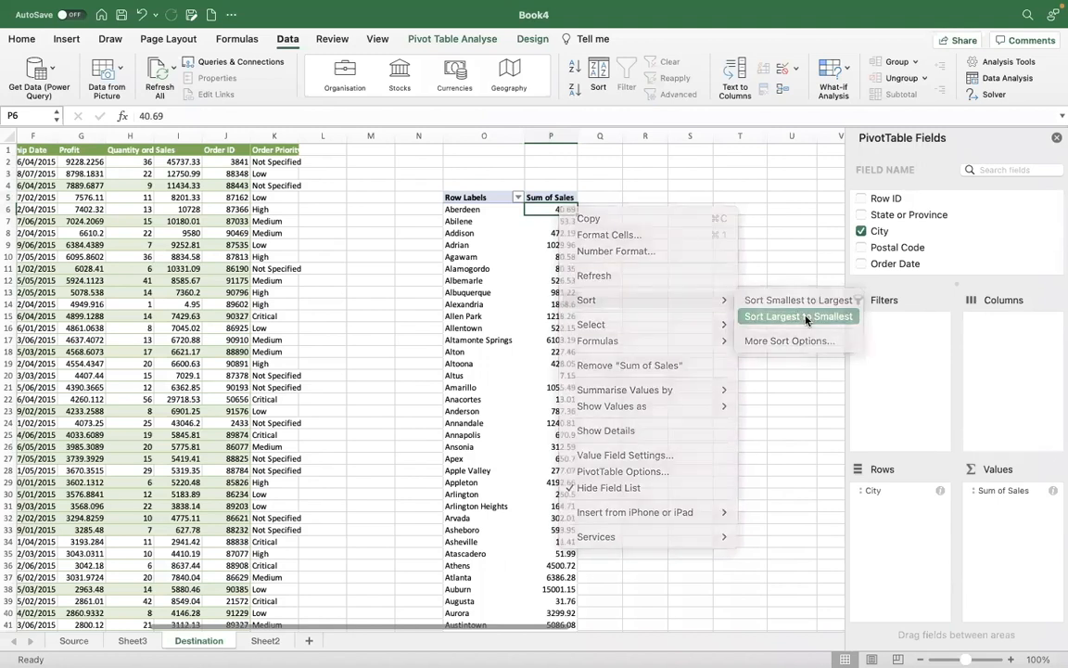
left_click(806, 318)
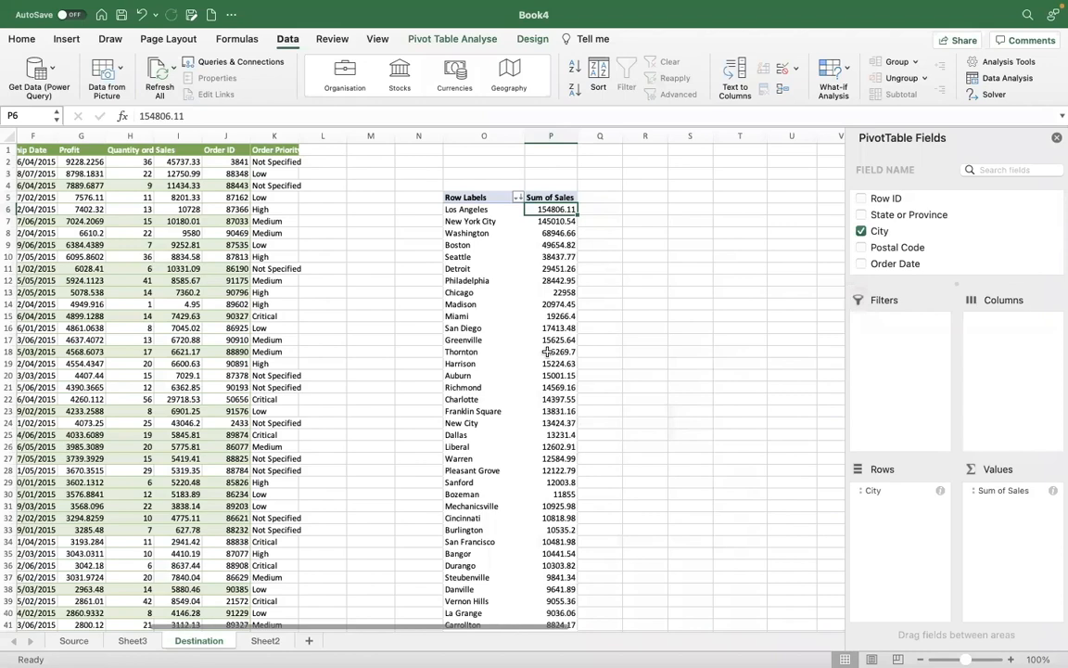
scroll(547, 351, "down", 20)
scroll(547, 351, "down", 20)
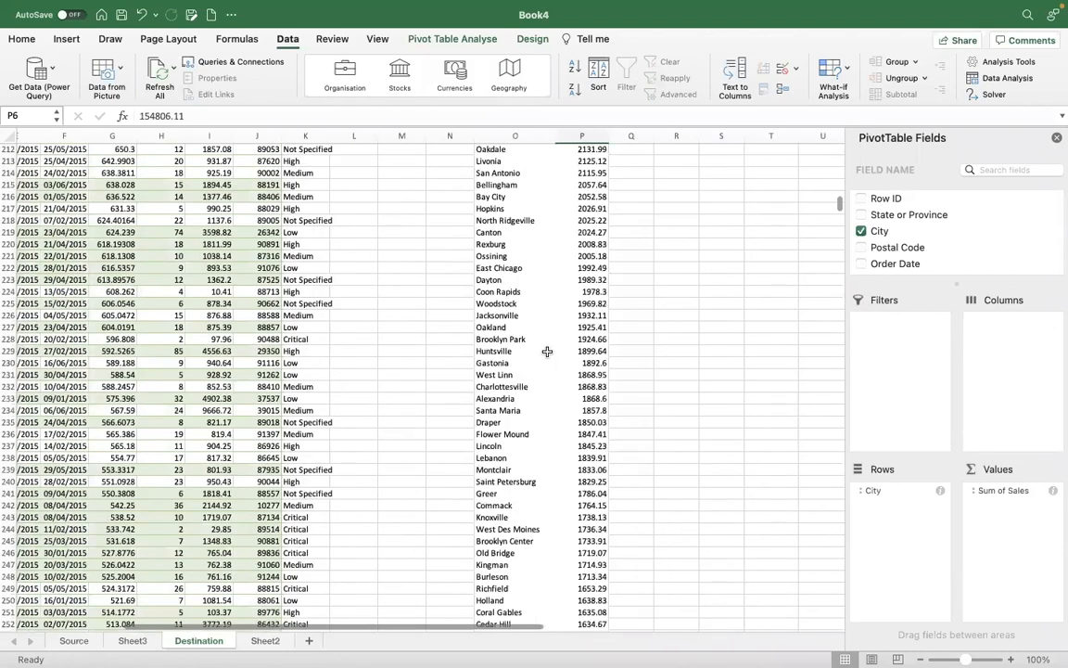
scroll(547, 351, "down", 20)
scroll(547, 352, "up", 20)
scroll(548, 352, "left", 2)
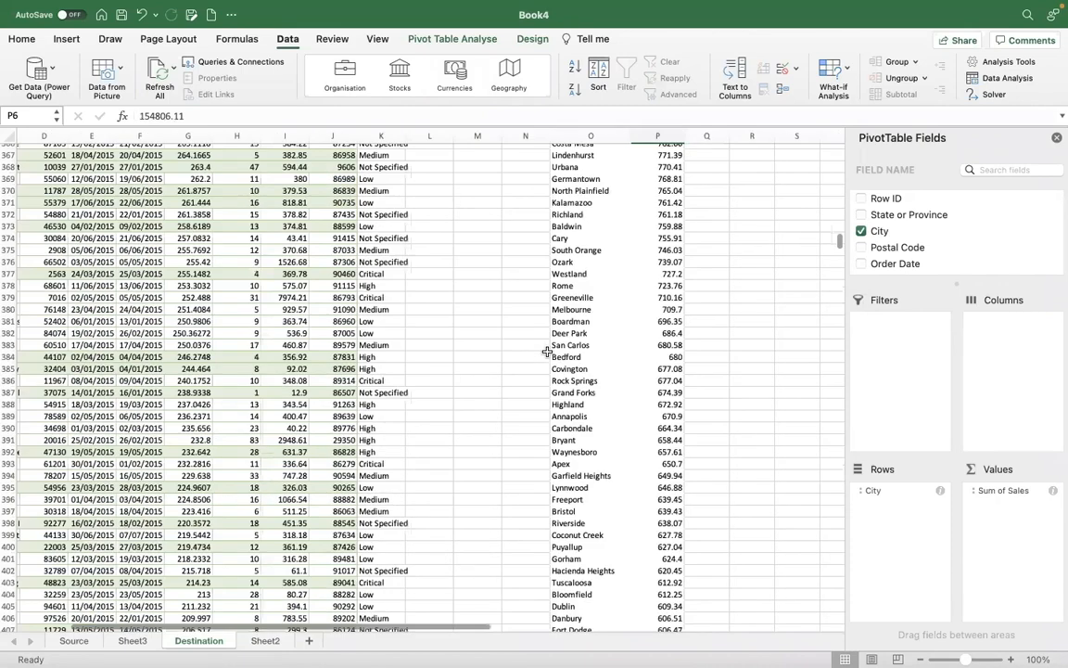
scroll(547, 297, "up", 20)
Replace City with State or Province in the pivot table's rows
left_click_drag(869, 486, 789, 436)
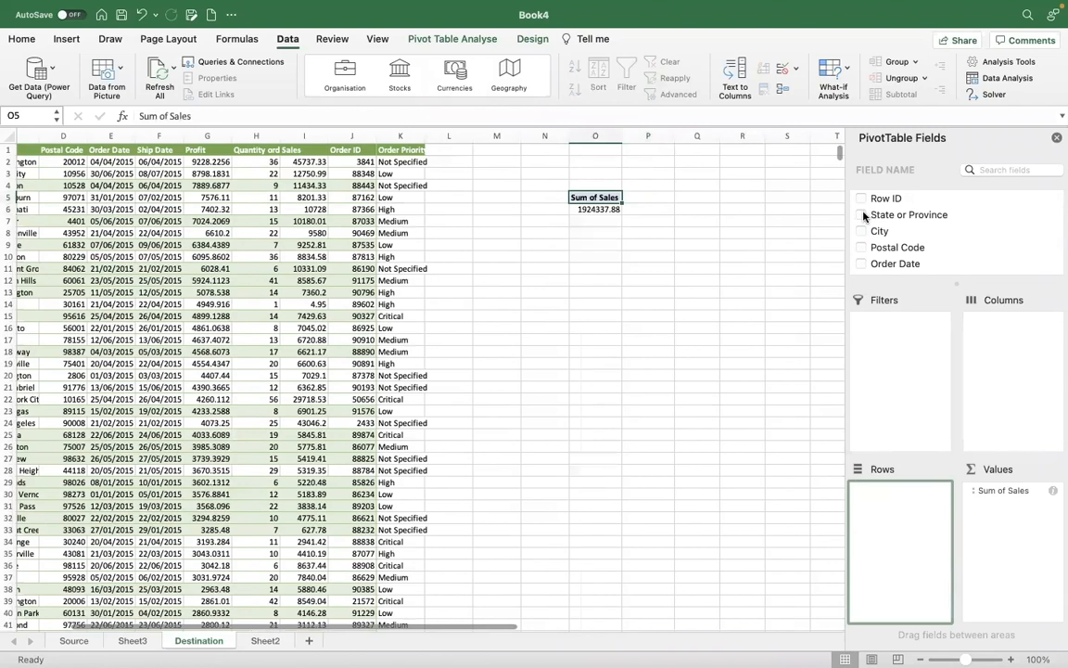
left_click(863, 215)
scroll(679, 341, "down", 3)
scroll(678, 340, "down", 20)
scroll(679, 334, "up", 20)
scroll(649, 320, "right", 1)
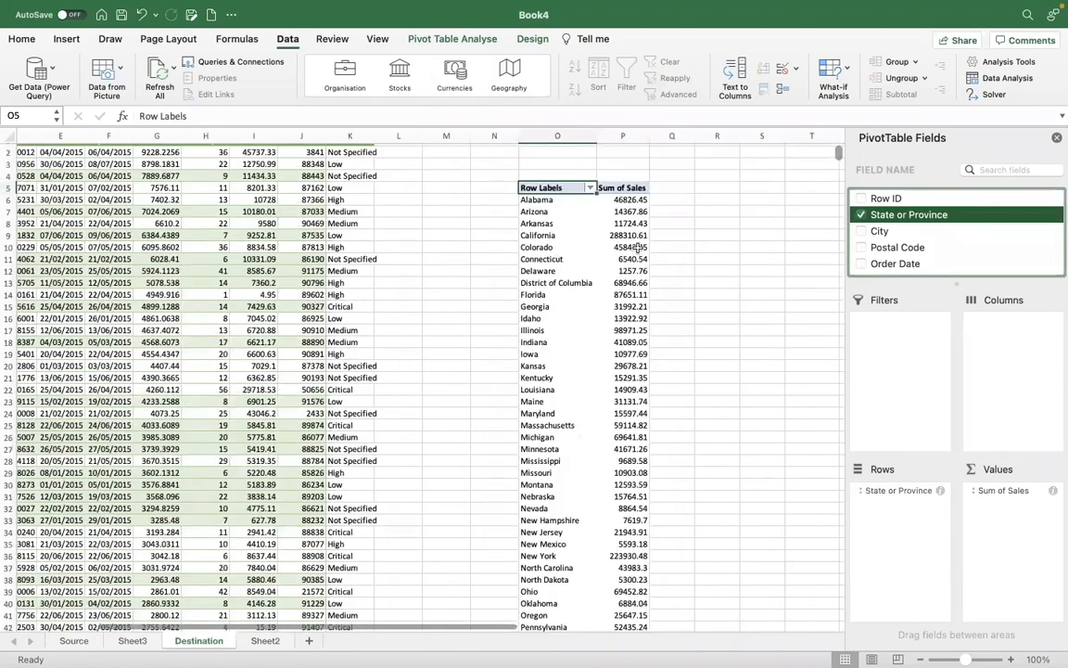
Apply the comma-style Accounting number format to all Sum of Sales values down to the grand total
left_click(637, 201)
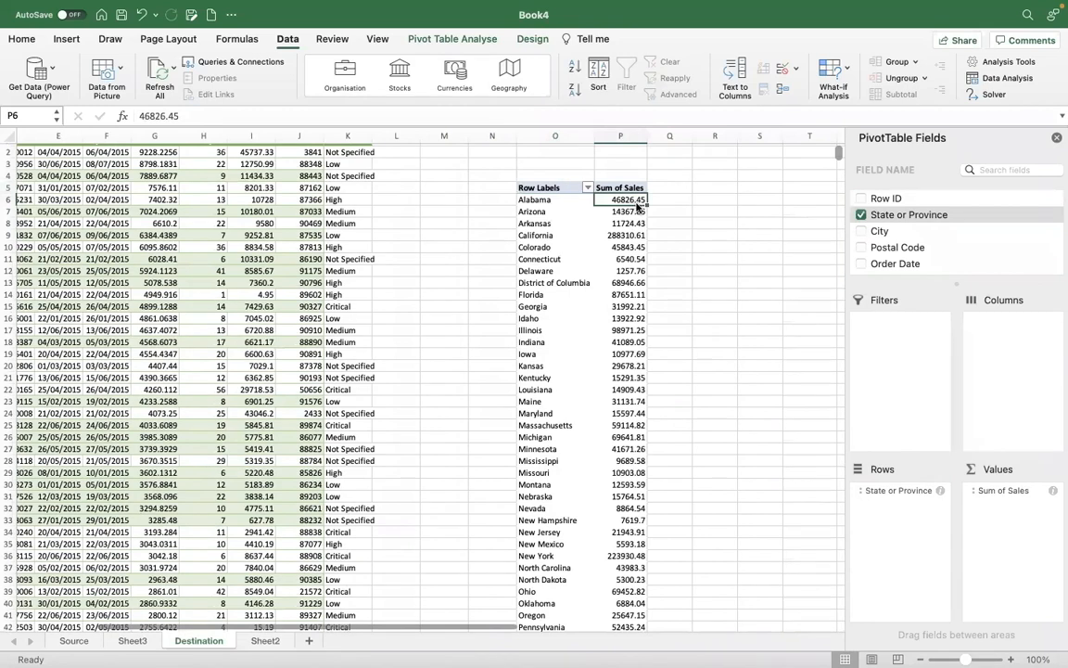
right_click(637, 204)
left_click(609, 232)
key("super+shift+Down")
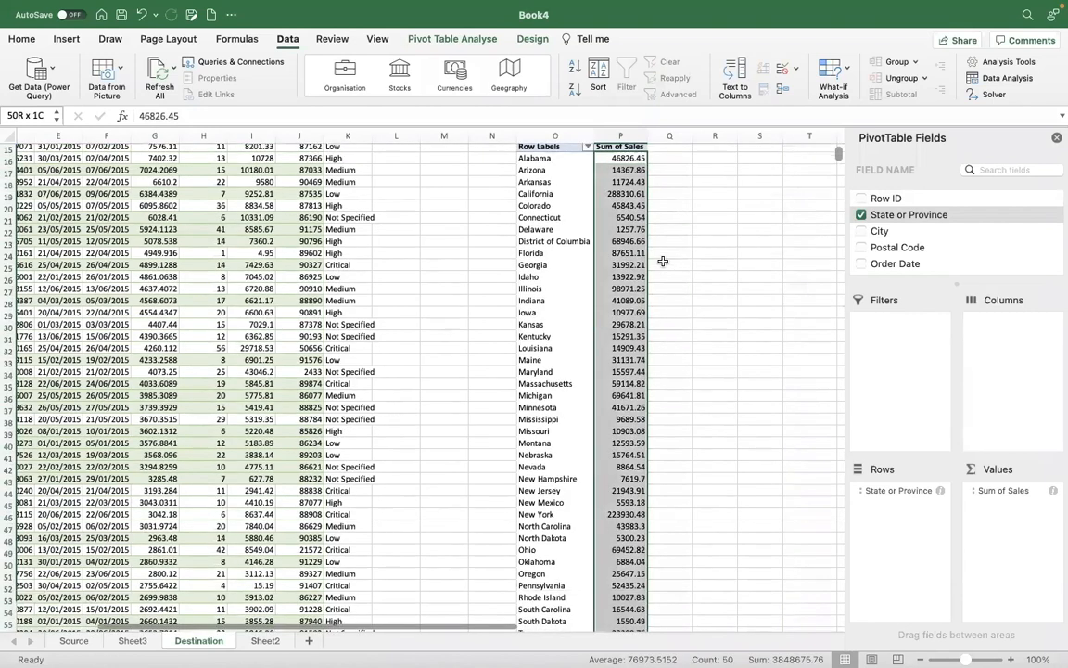
left_click(22, 39)
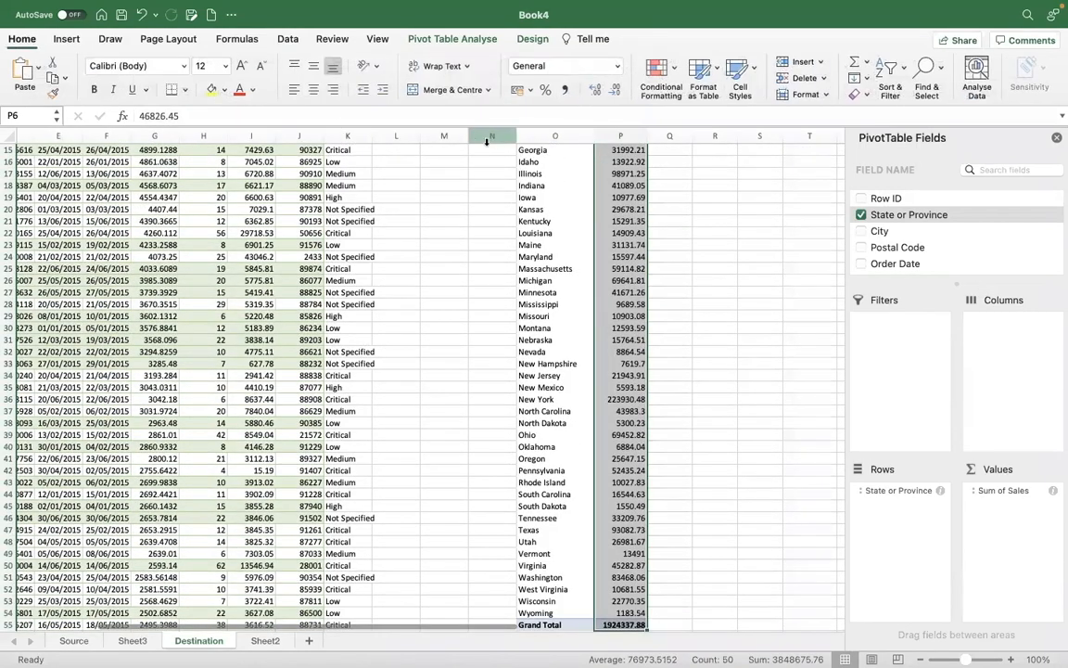
left_click(567, 90)
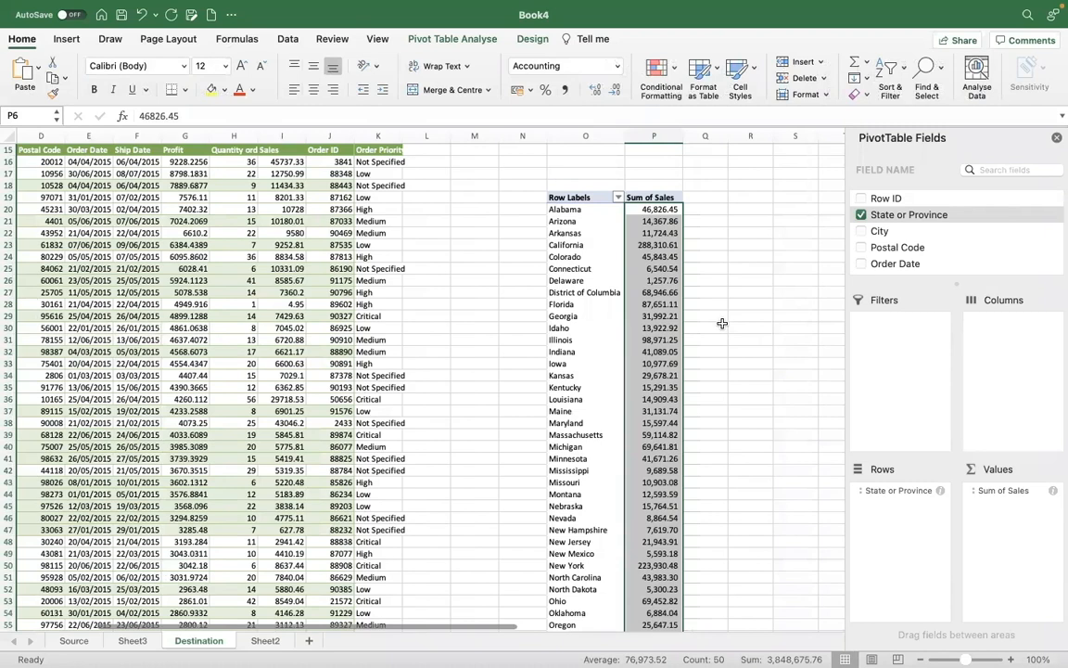
Sort the states in the pivot table by Sum of Sales from largest to smallest
right_click(660, 301)
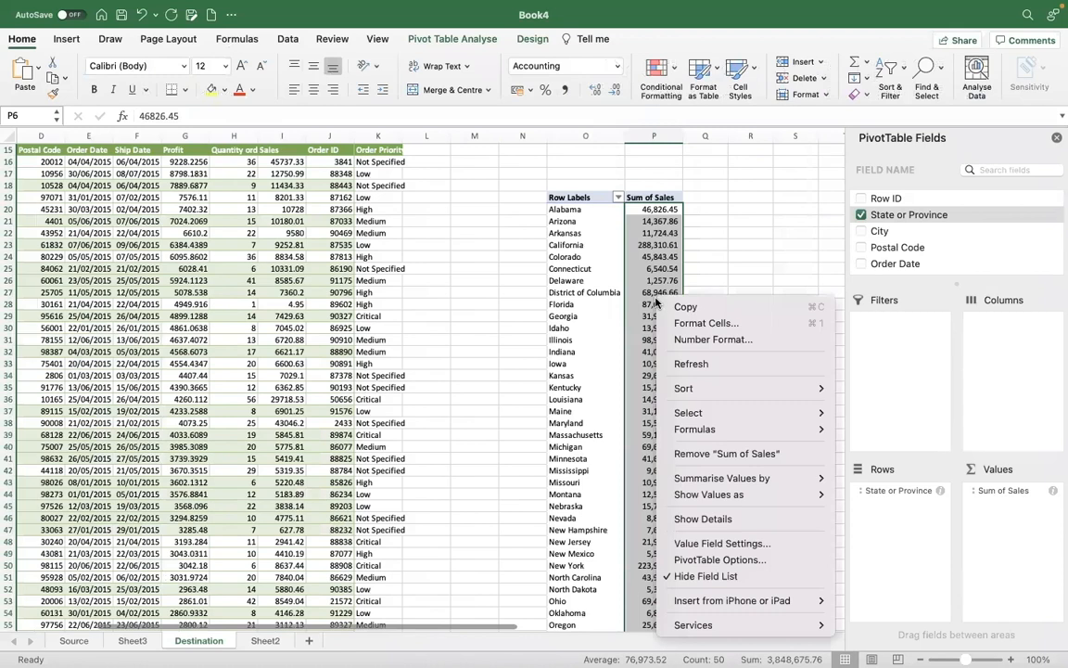
mouse_move(758, 394)
left_click(674, 210)
left_click(670, 209)
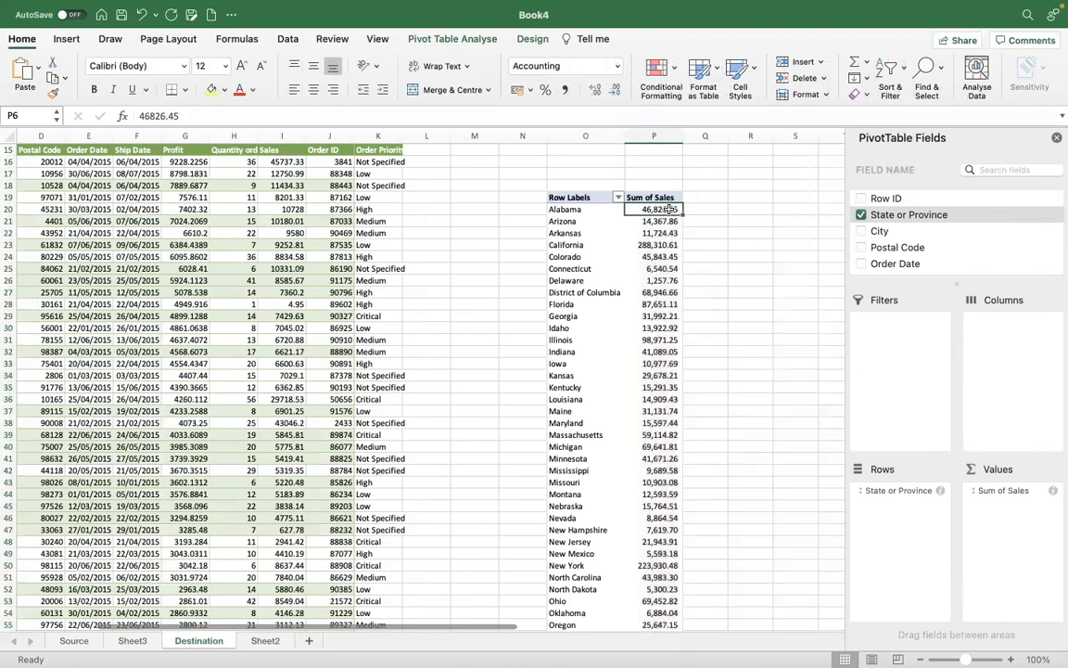
right_click(670, 210)
mouse_move(816, 299)
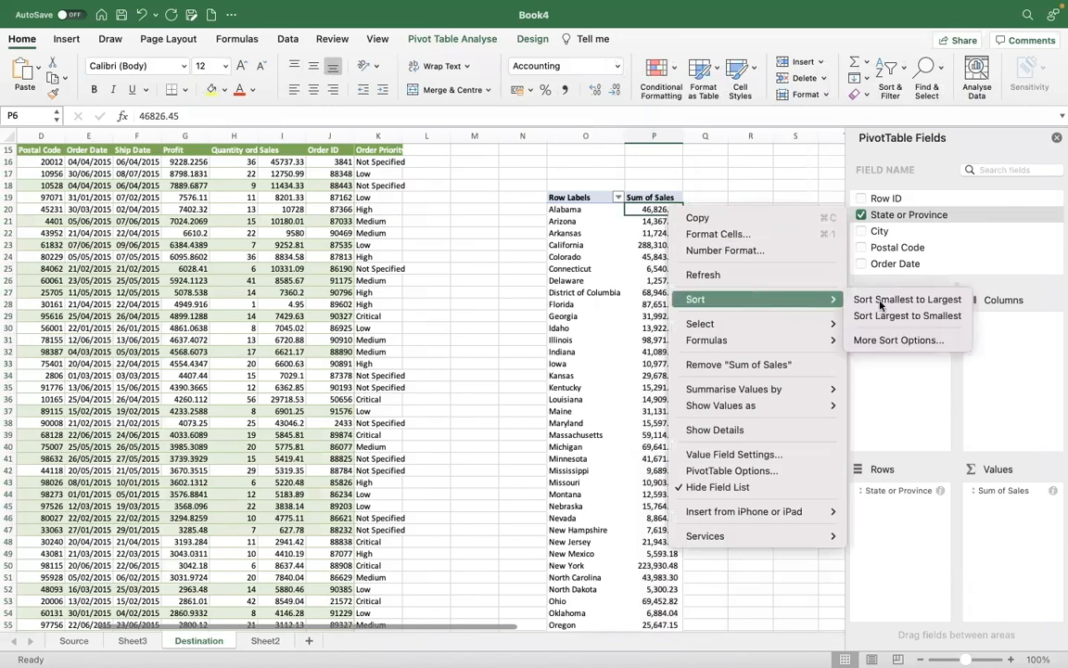
left_click(908, 317)
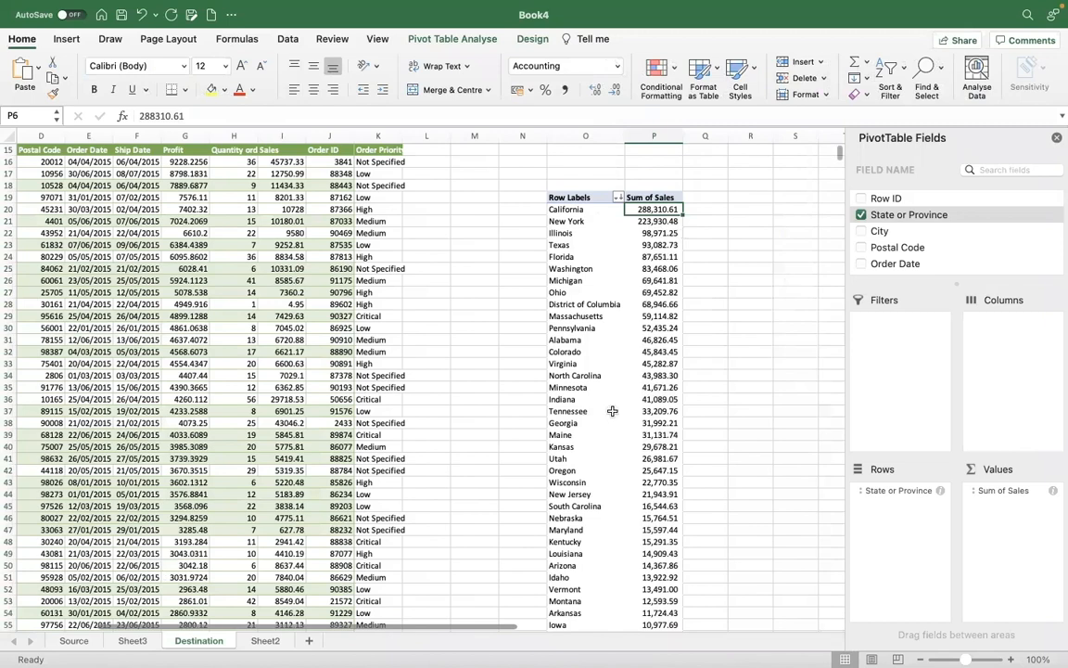
scroll(613, 410, "down", 1)
scroll(613, 410, "down", 10)
scroll(630, 415, "up", 11)
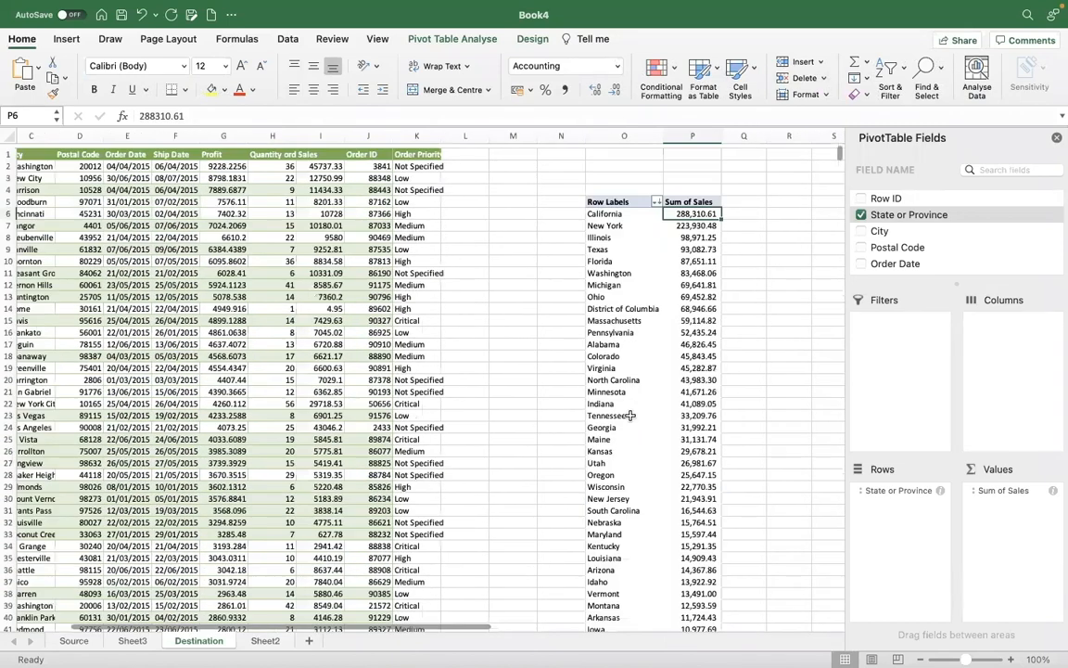
scroll(630, 415, "right", 3)
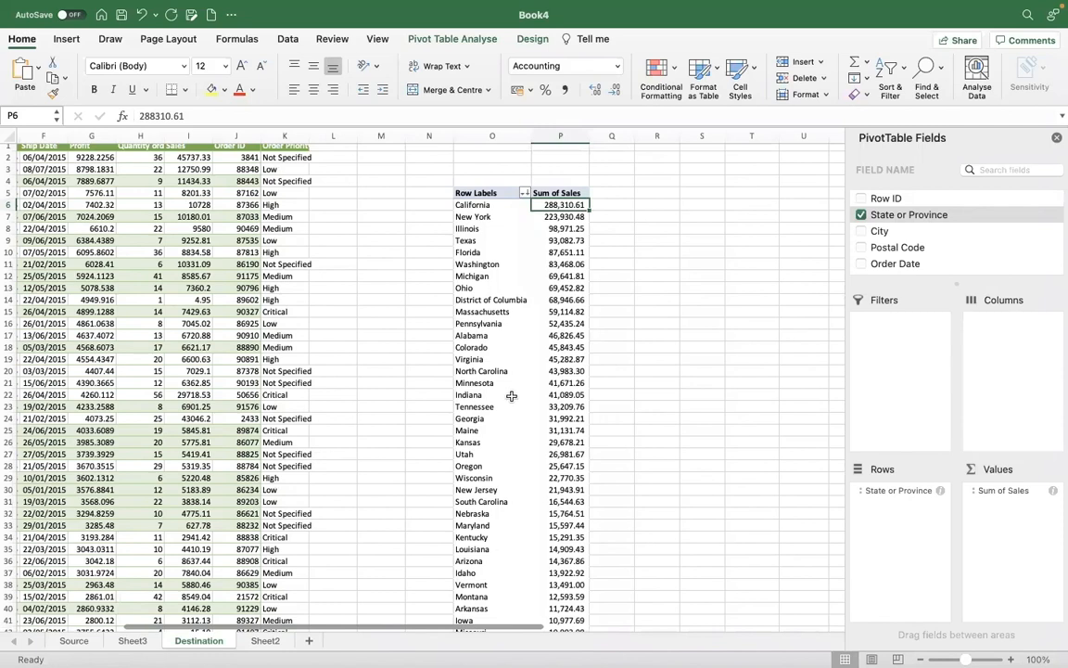
Summarise the pivot table's Sales values by Average instead of Sum
scroll(511, 396, "down", 5)
scroll(511, 396, "up", 5)
scroll(511, 396, "right", 1)
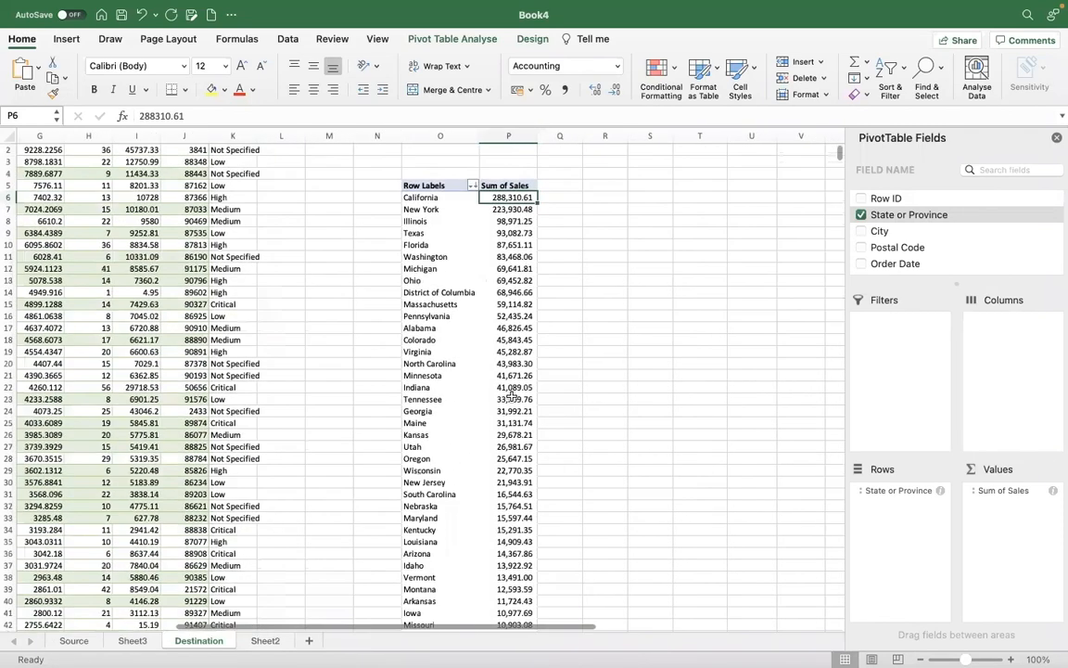
right_click(520, 196)
mouse_move(622, 288)
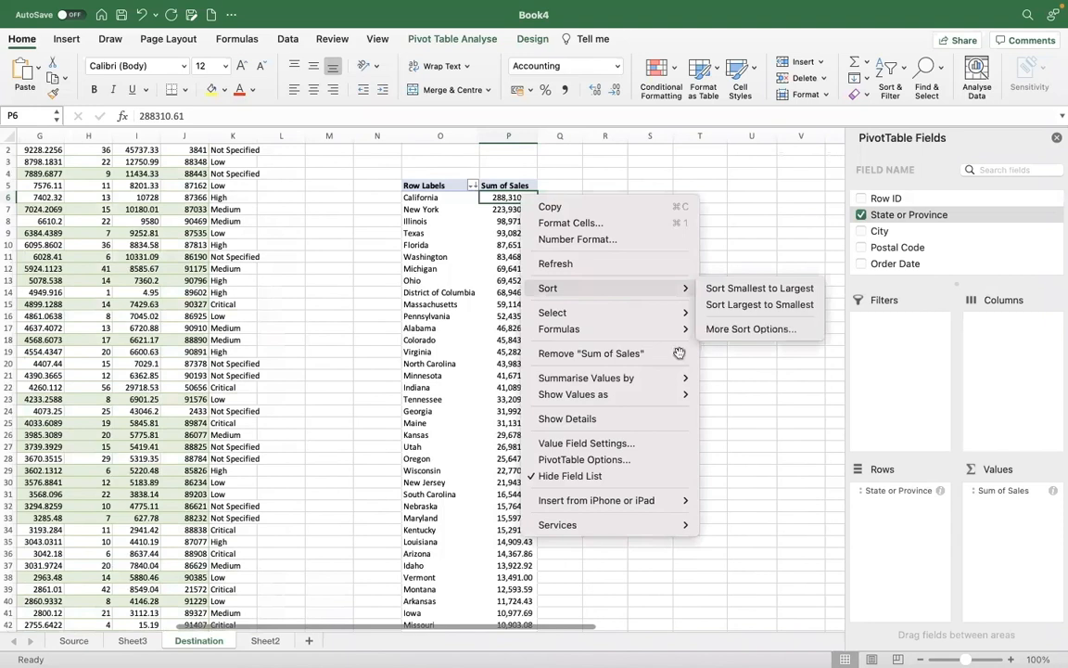
mouse_move(651, 365)
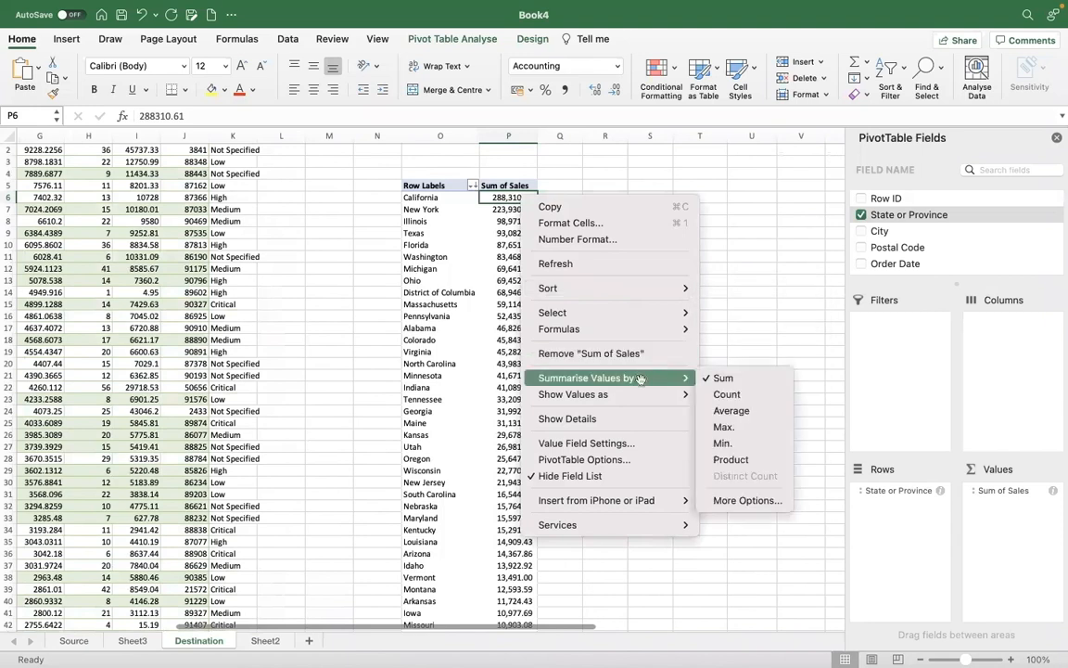
left_click(761, 409)
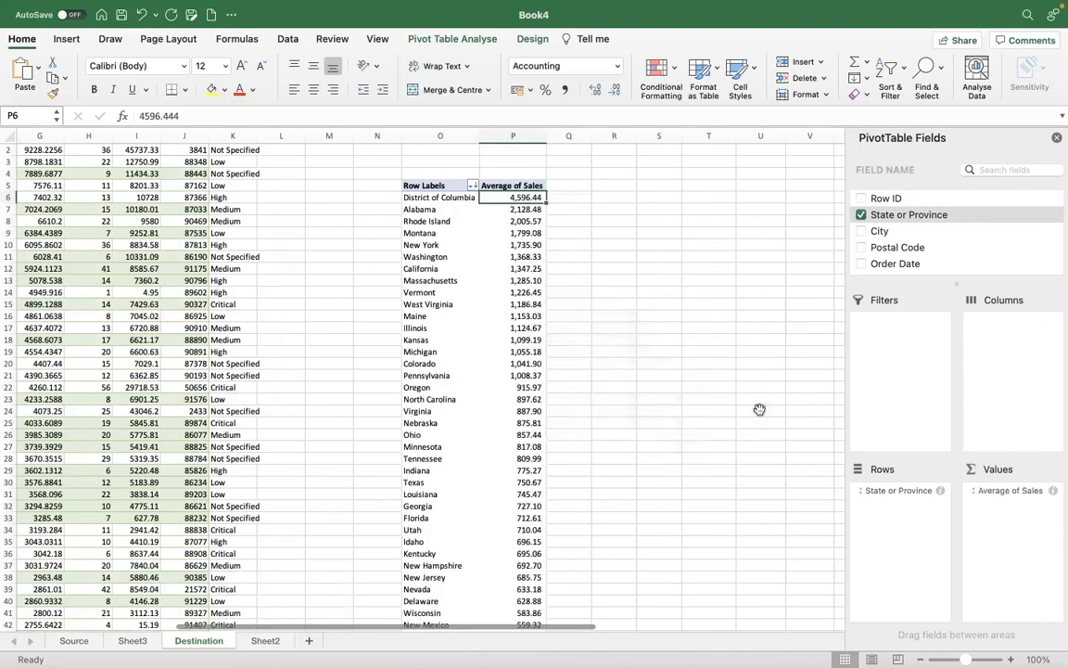
Sort the states in the pivot table by Average of Sales from largest to smallest and look through the list
right_click(528, 198)
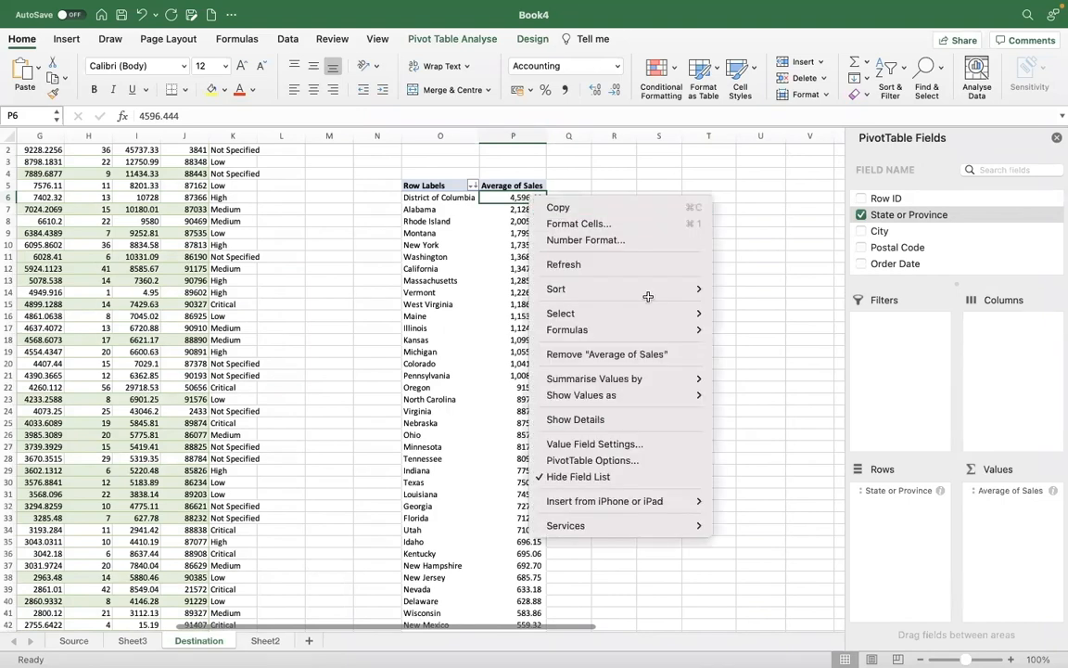
mouse_move(682, 288)
left_click(777, 300)
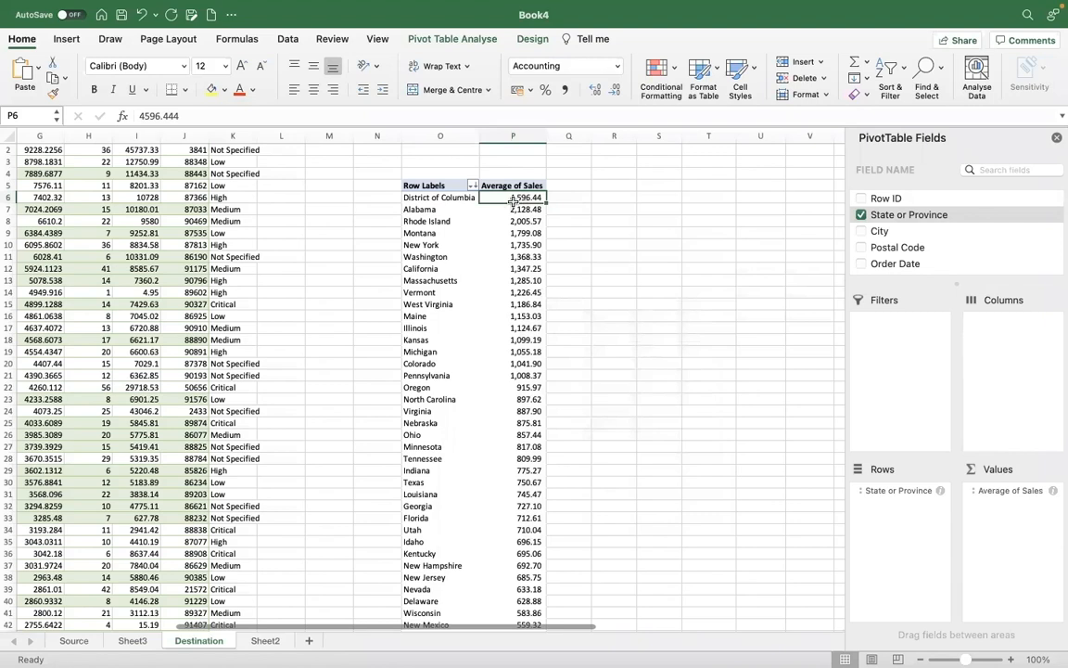
scroll(513, 200, "down", 3)
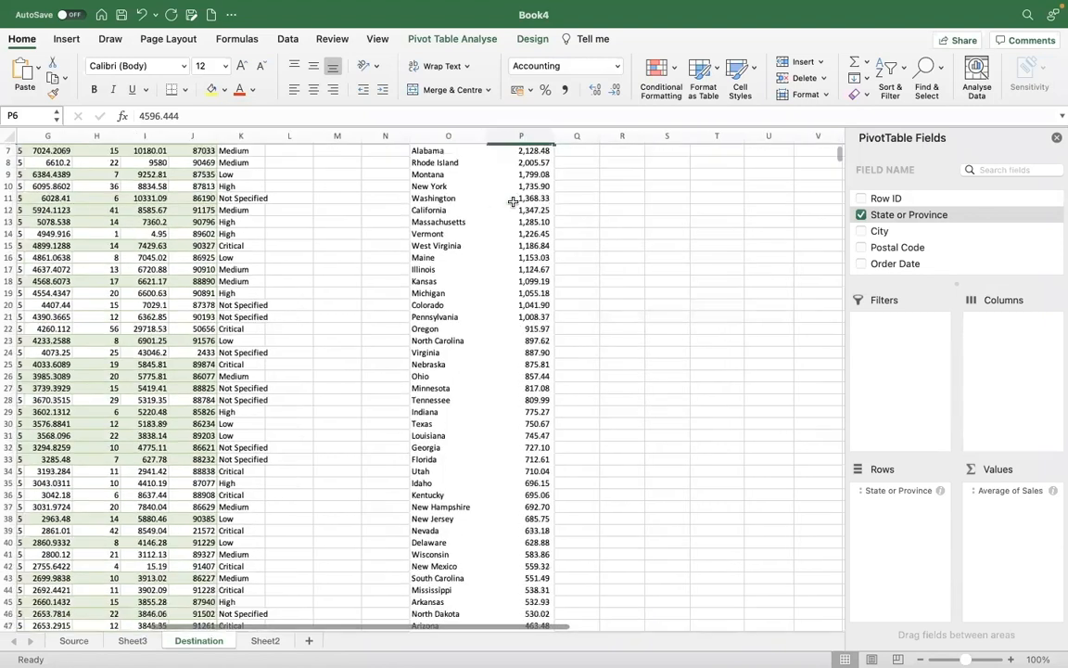
scroll(508, 200, "up", 3)
scroll(508, 200, "right", 1)
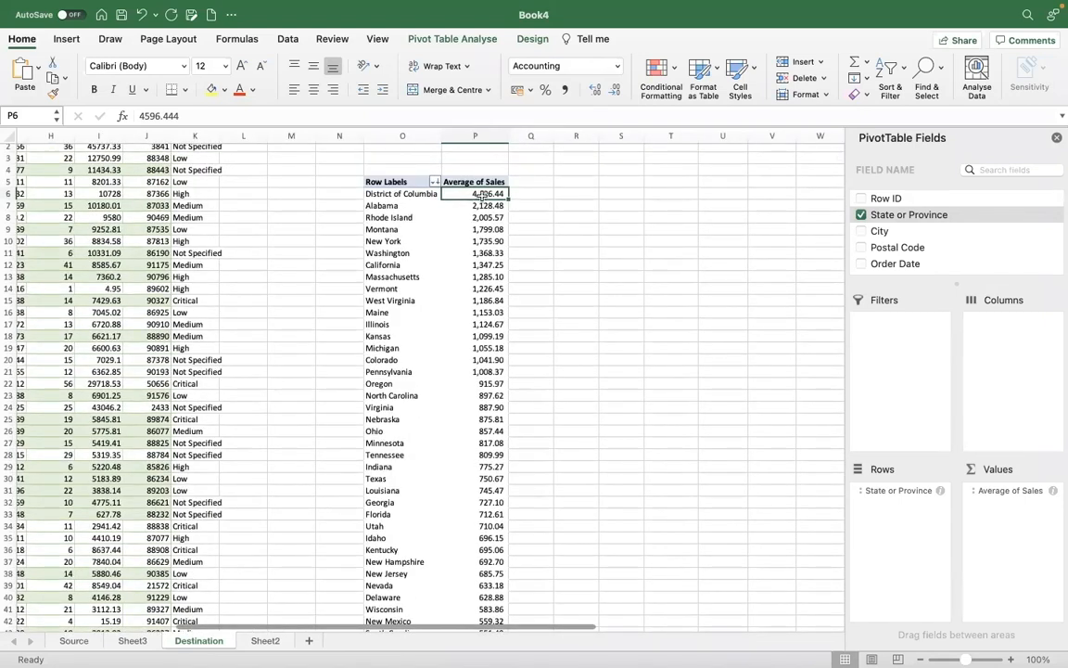
right_click(484, 195)
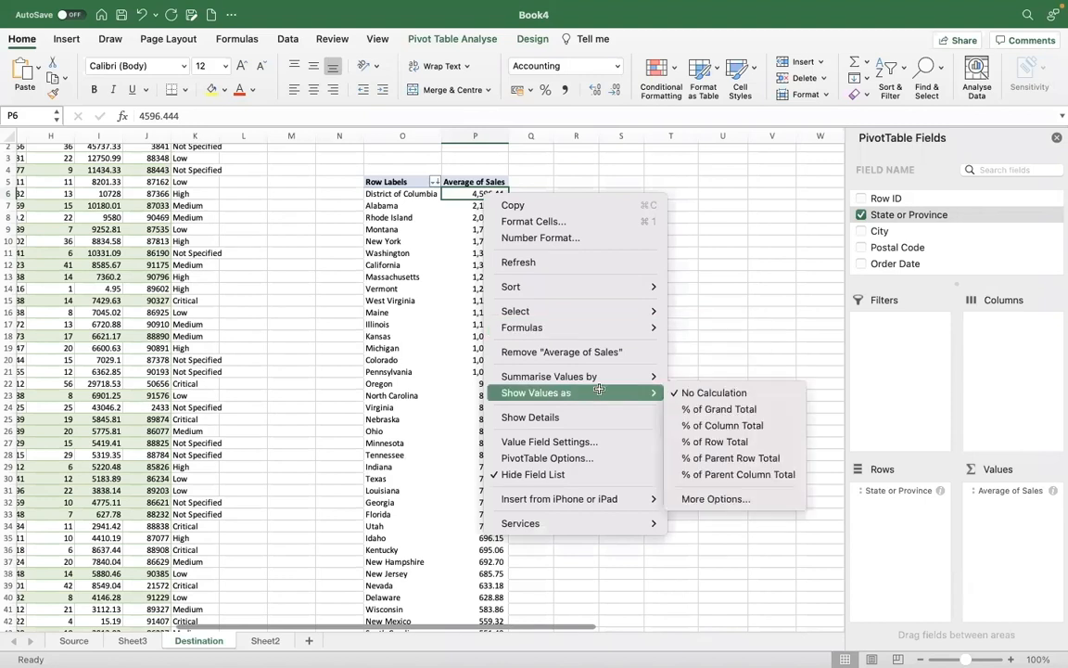
mouse_move(618, 382)
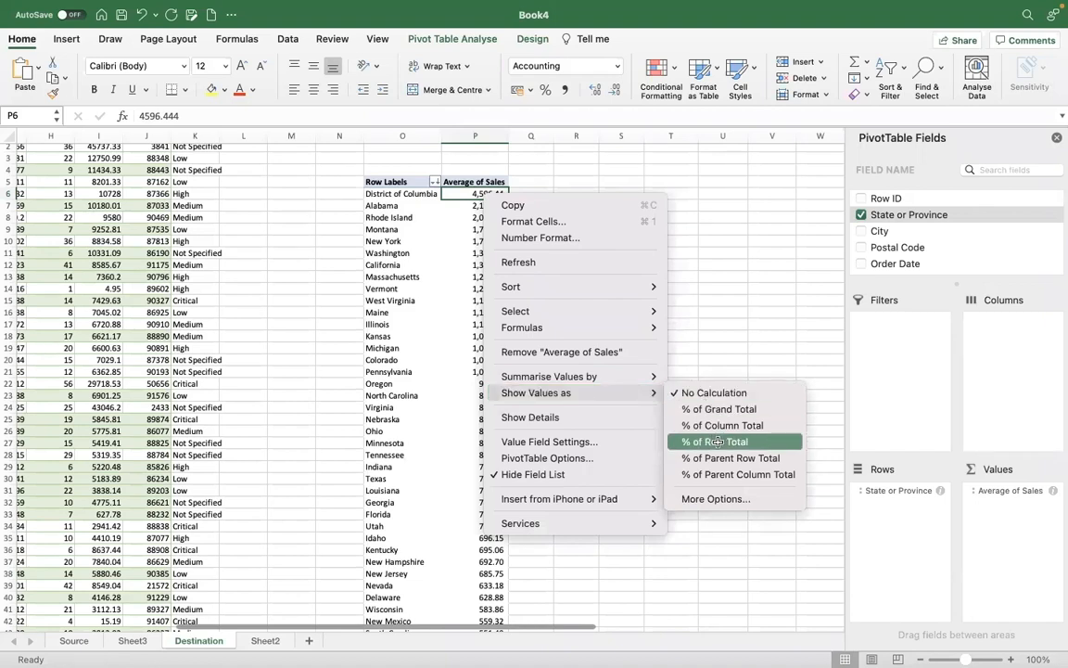
left_click(742, 286)
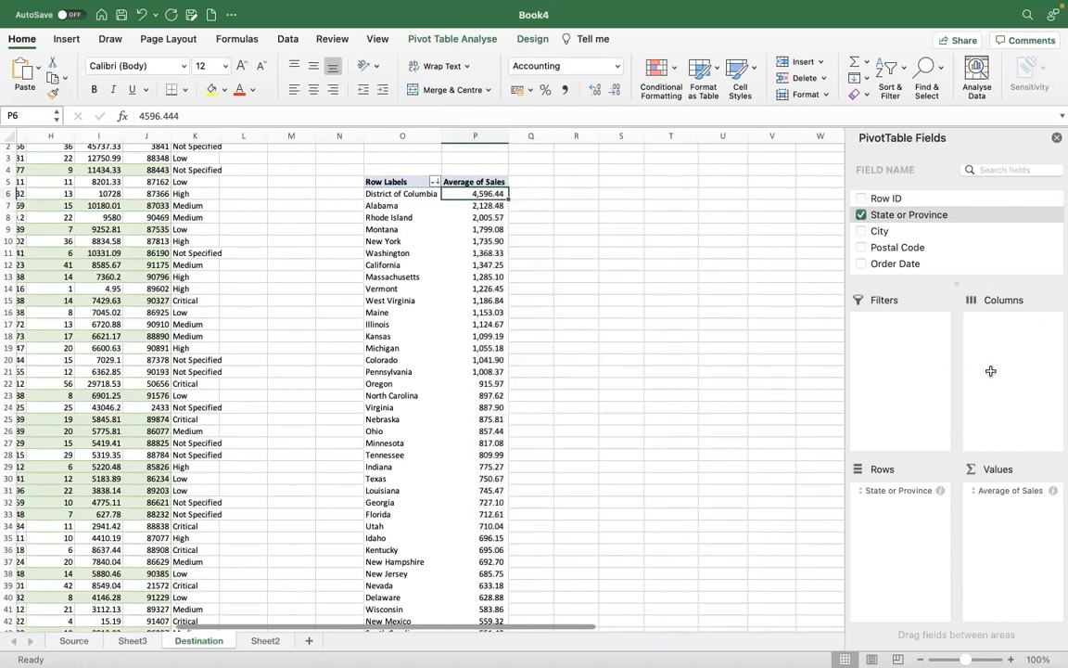
Add Sales to the pivot table's values a second time, as Sum of Sales beside Average of Sales
scroll(930, 216, "down", 5)
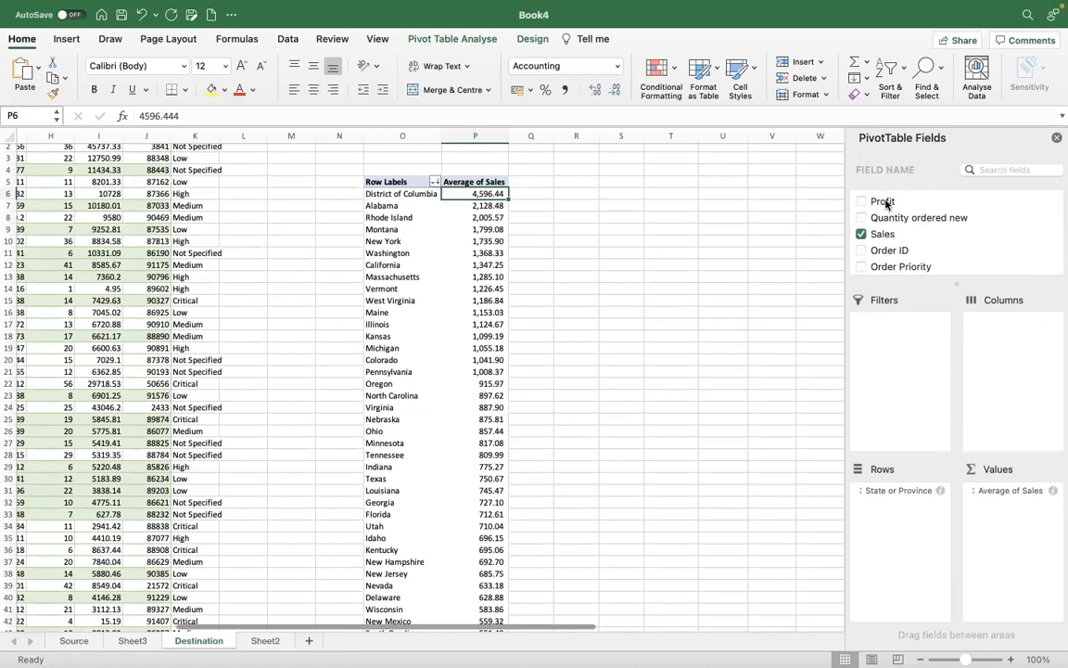
left_click(885, 203)
left_click_drag(885, 203, 1012, 538)
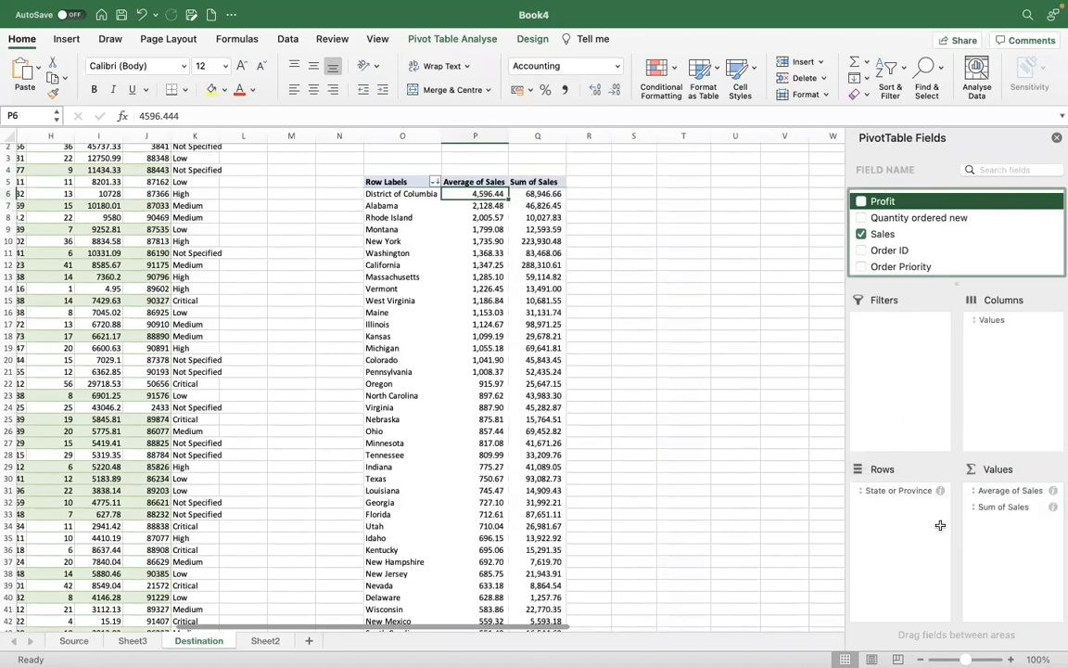
Try summarising the added Sum of Sales column by Average, and undo the change
left_click(530, 182)
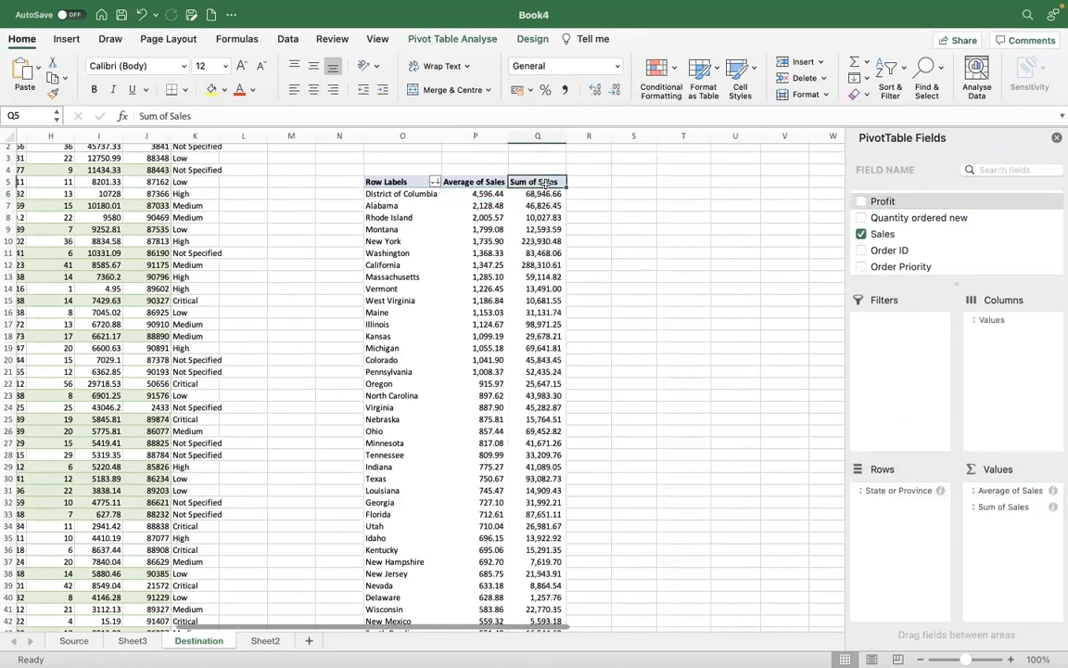
left_click(542, 194)
right_click(542, 194)
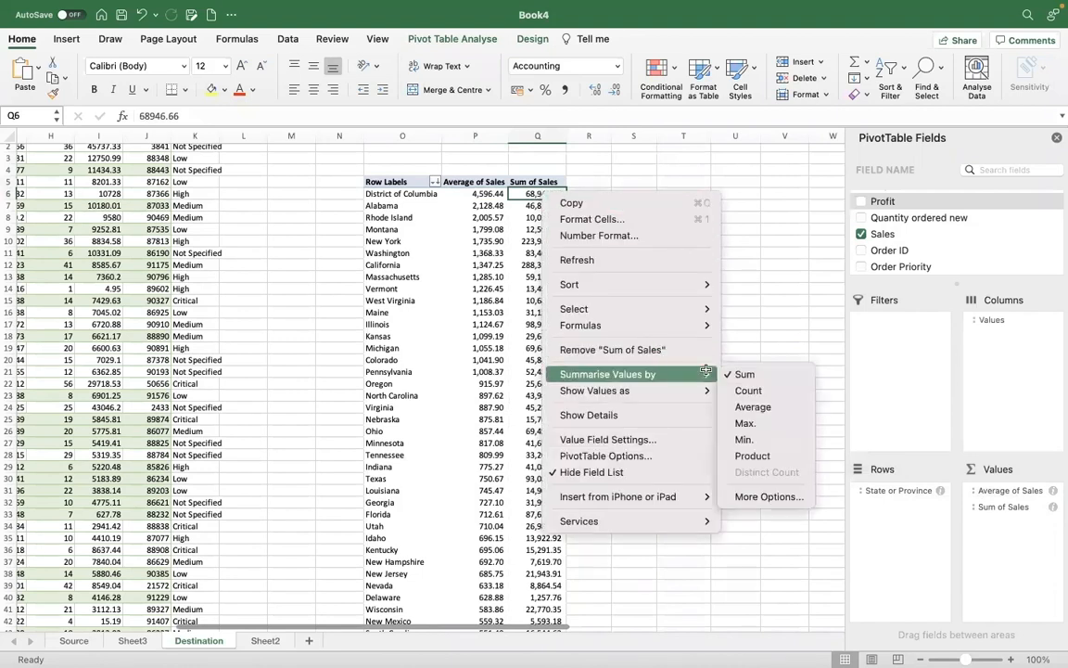
left_click(772, 405)
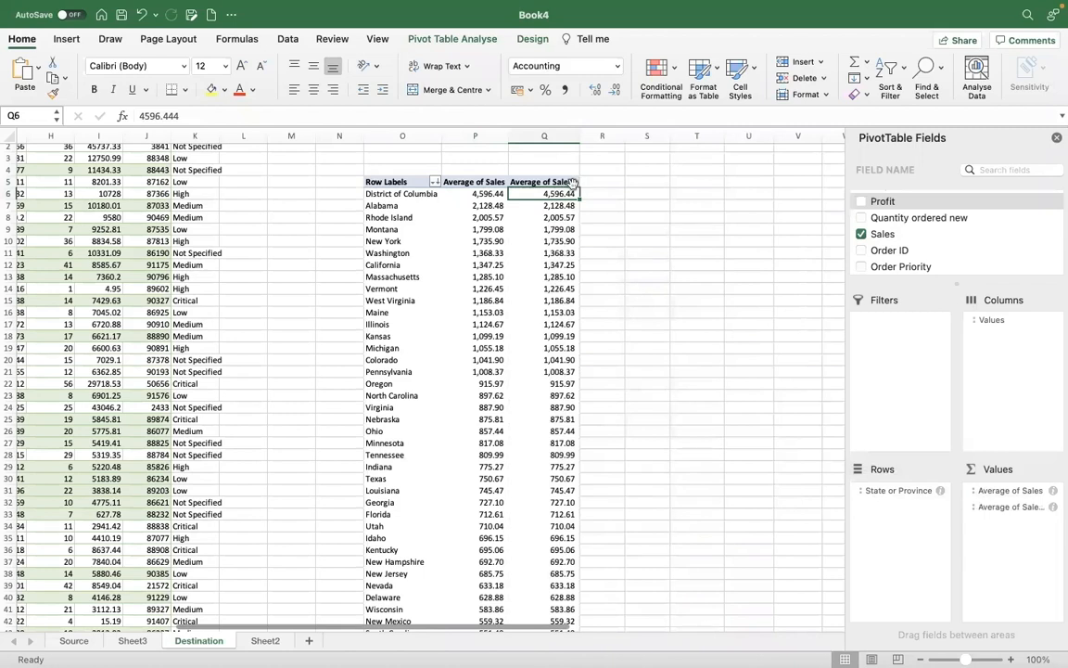
key("super+z")
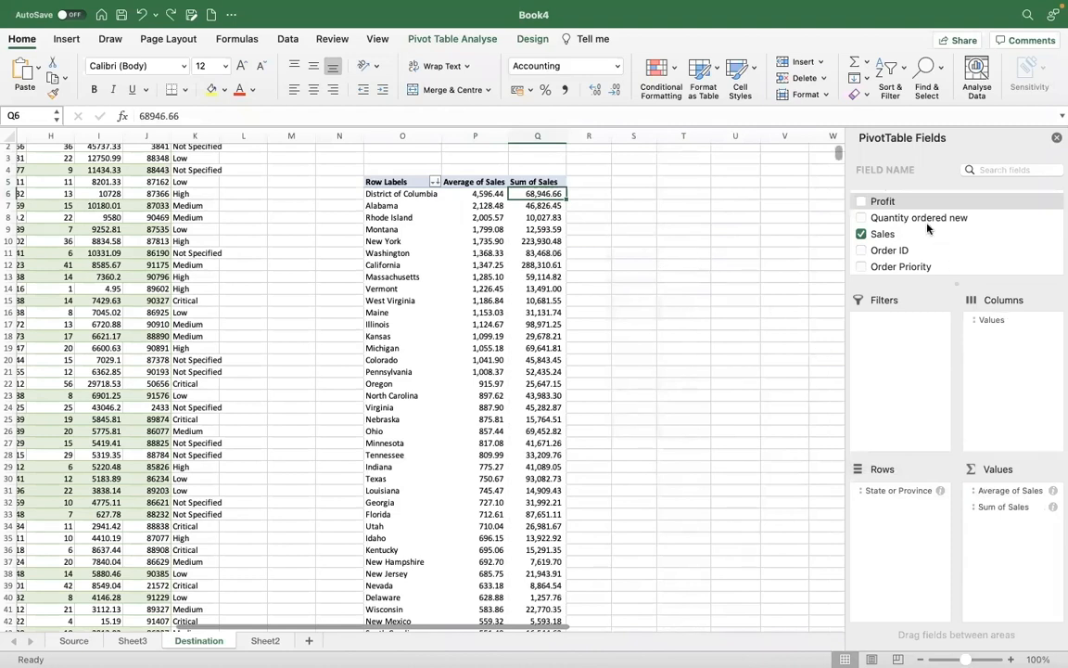
Add Profit to the pivot table's values as Sum of Profit
scroll(900, 238, "up", 2)
scroll(899, 238, "up", 2)
scroll(898, 234, "down", 3)
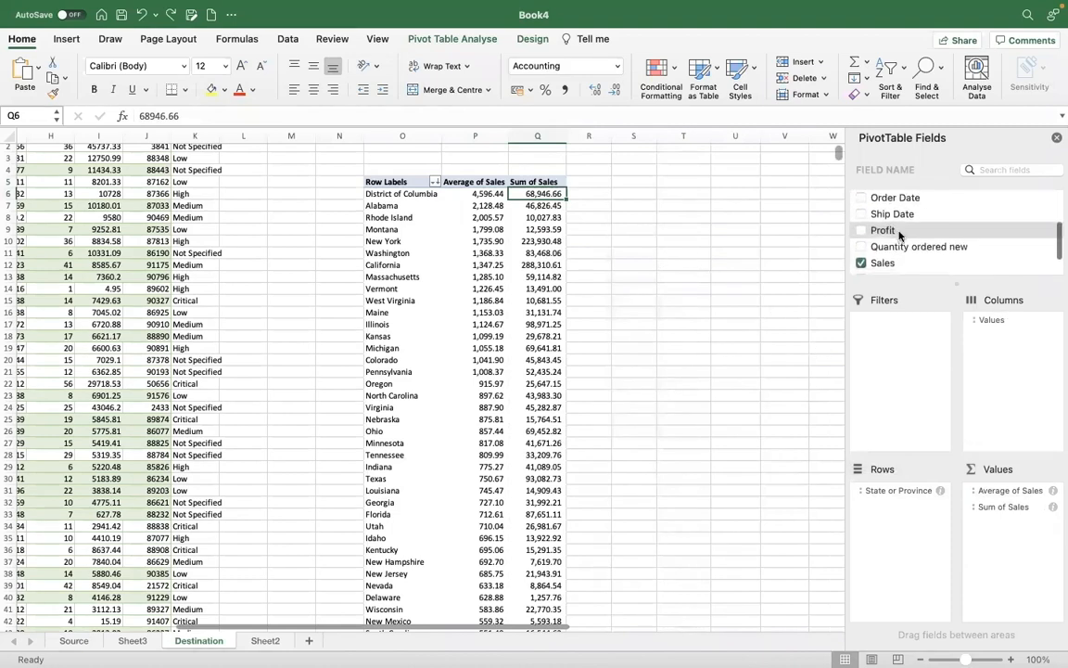
left_click_drag(896, 232, 1030, 555)
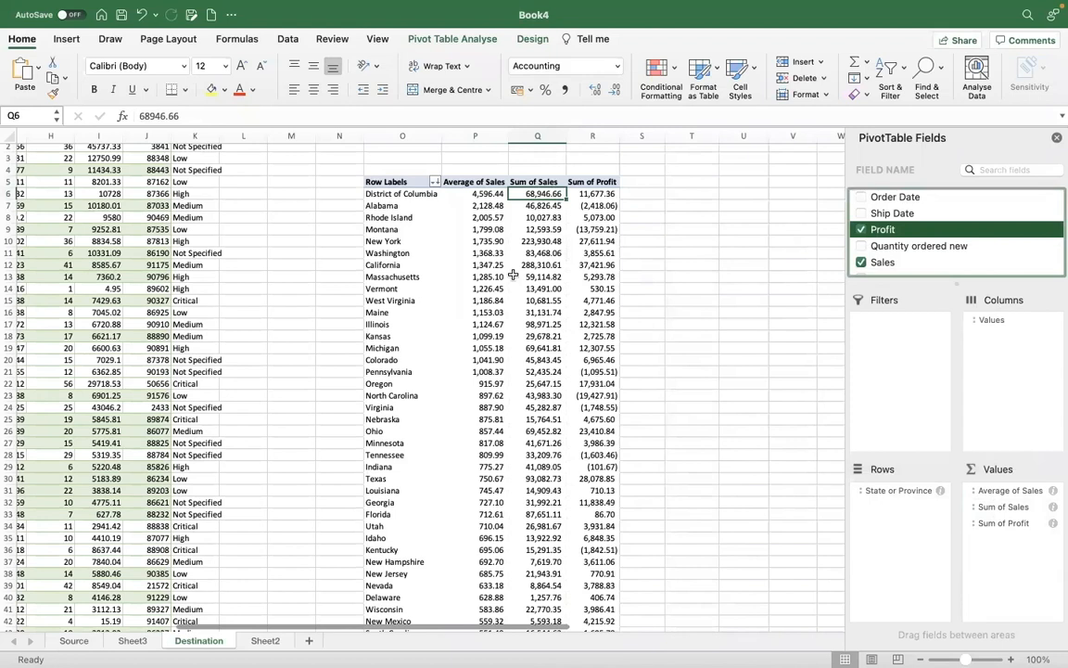
Show the Sum of Profit values as % of Grand Total
left_click(608, 196)
right_click(609, 196)
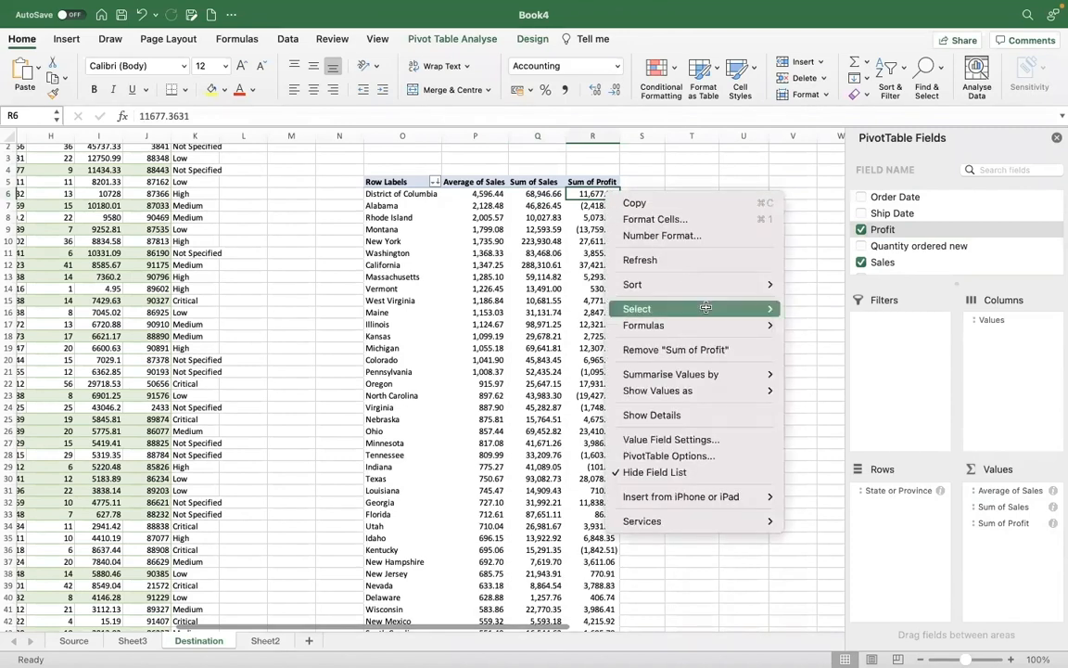
mouse_move(733, 391)
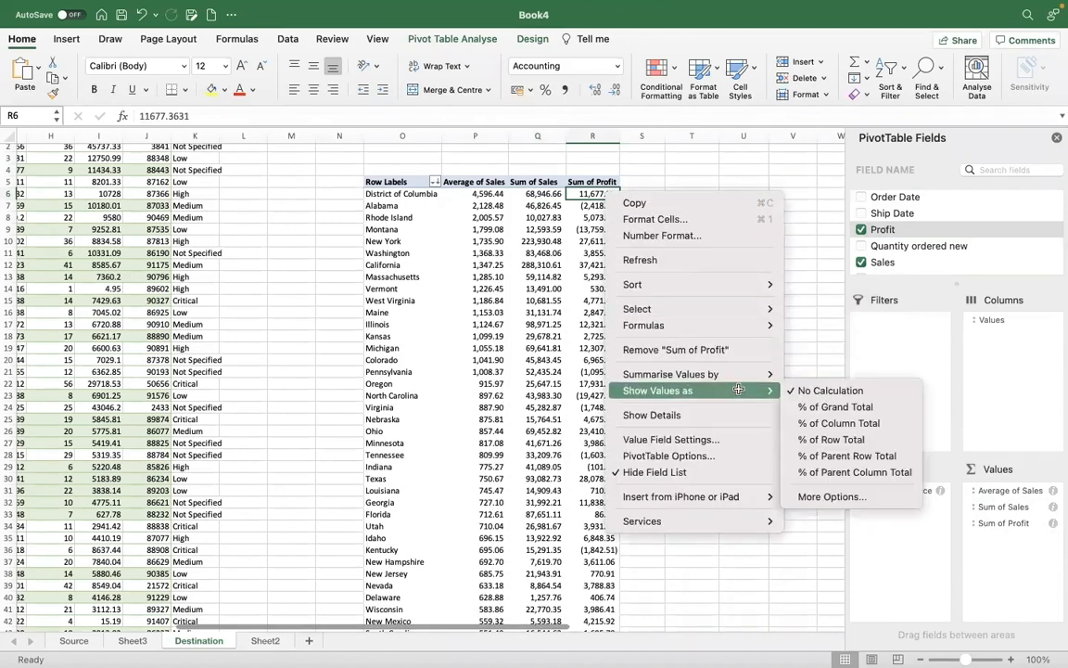
left_click(830, 407)
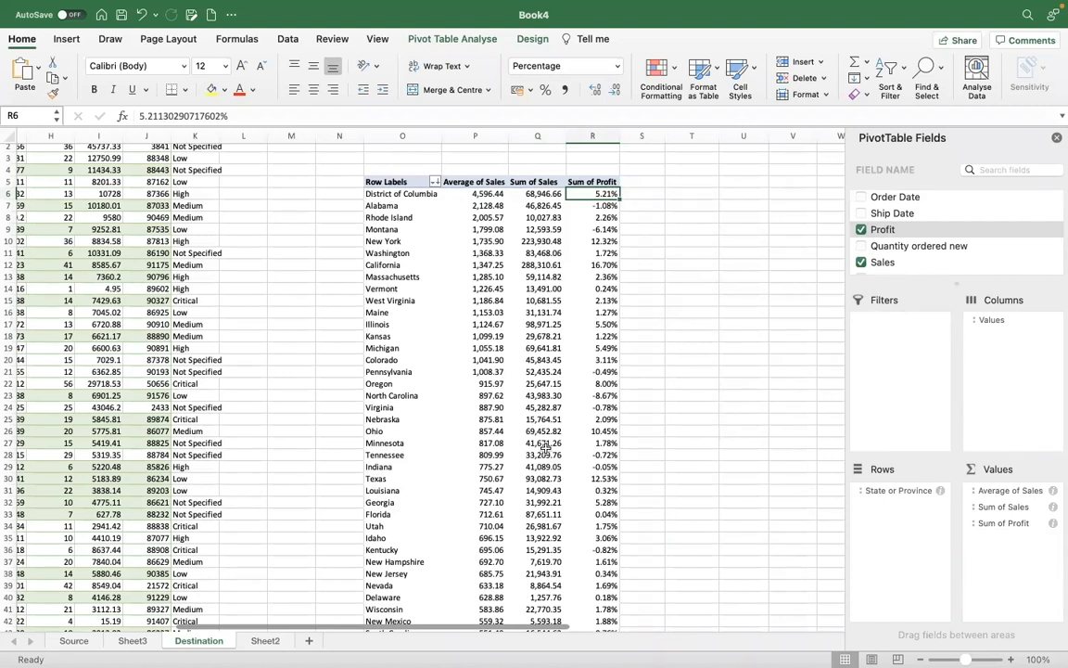
Look through the average sales, total sales and profit percentages of the states in the pivot table
scroll(431, 388, "down", 4)
scroll(430, 387, "down", 4)
scroll(430, 388, "up", 8)
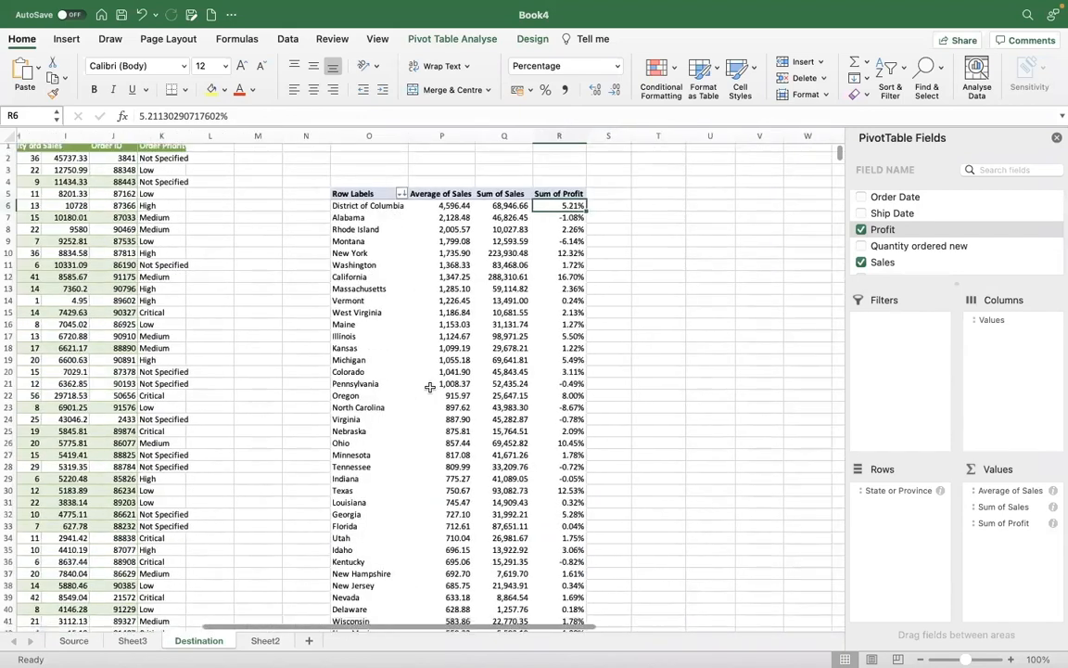
scroll(431, 388, "down", 1)
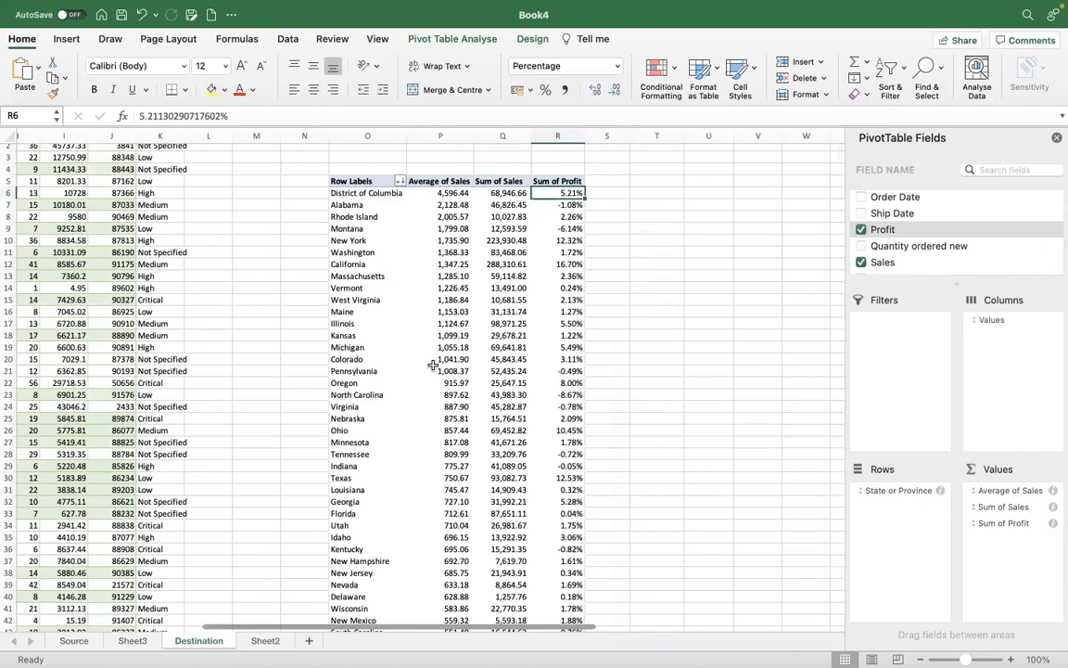
scroll(432, 365, "up", 1)
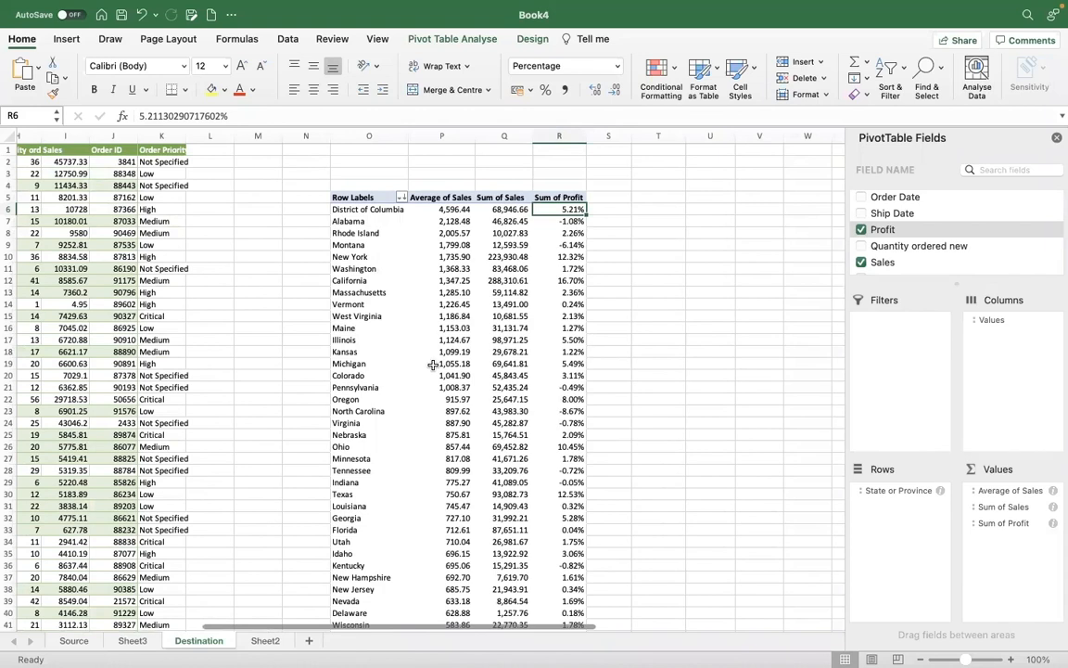
scroll(432, 365, "right", 5)
scroll(433, 366, "down", 1)
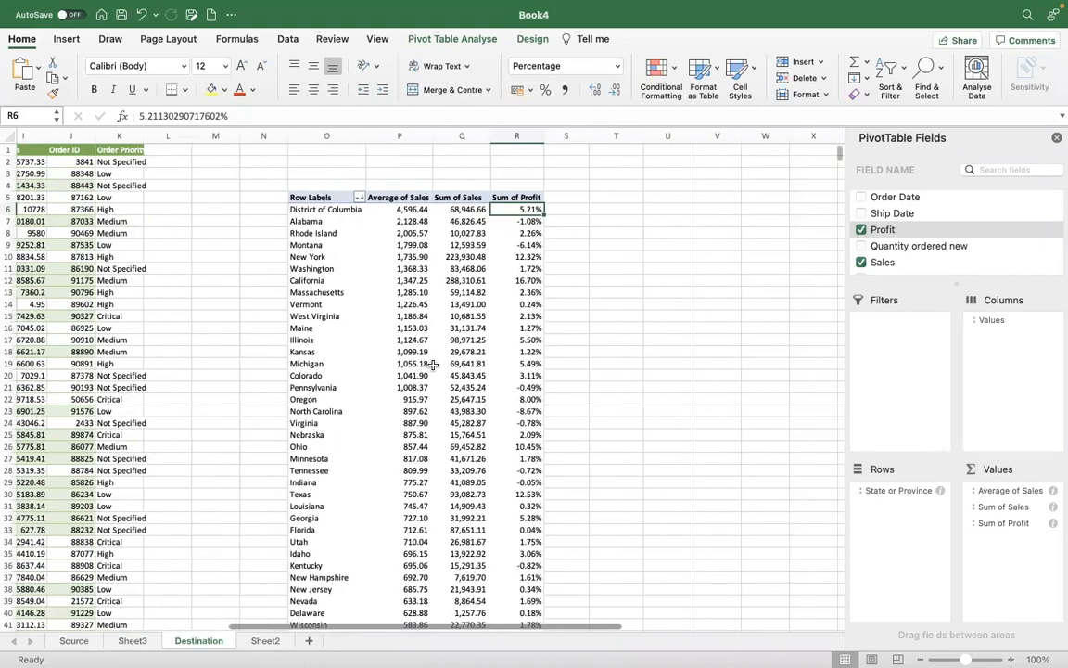
scroll(432, 366, "right", 1)
scroll(432, 365, "down", 1)
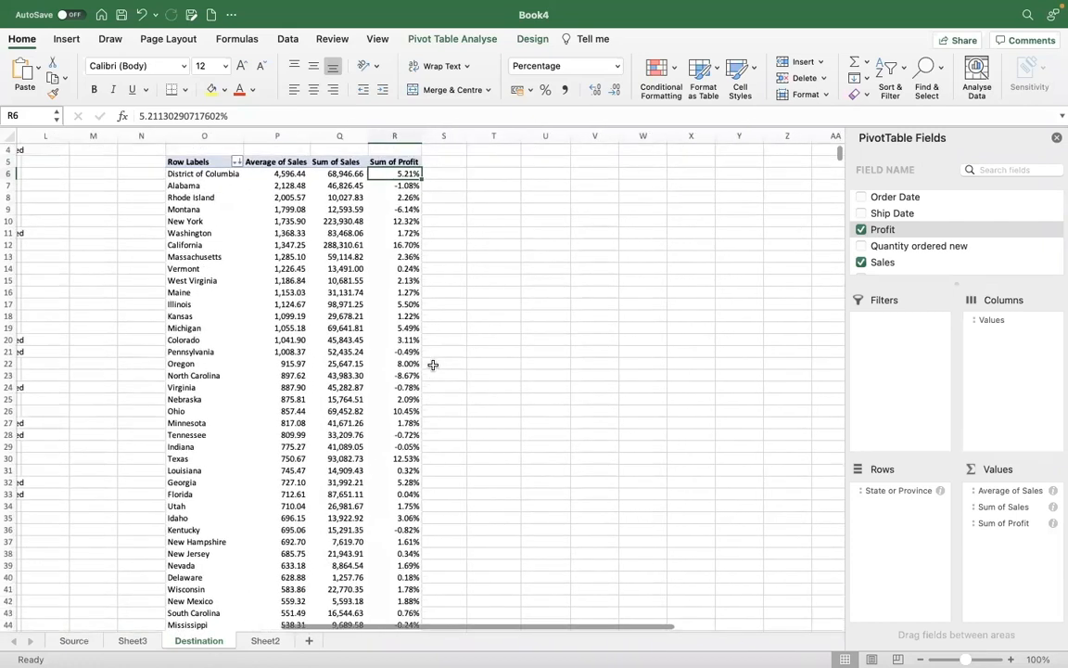
Insert a column pivot chart based on the pivot table's sales and profit values
left_click(71, 42)
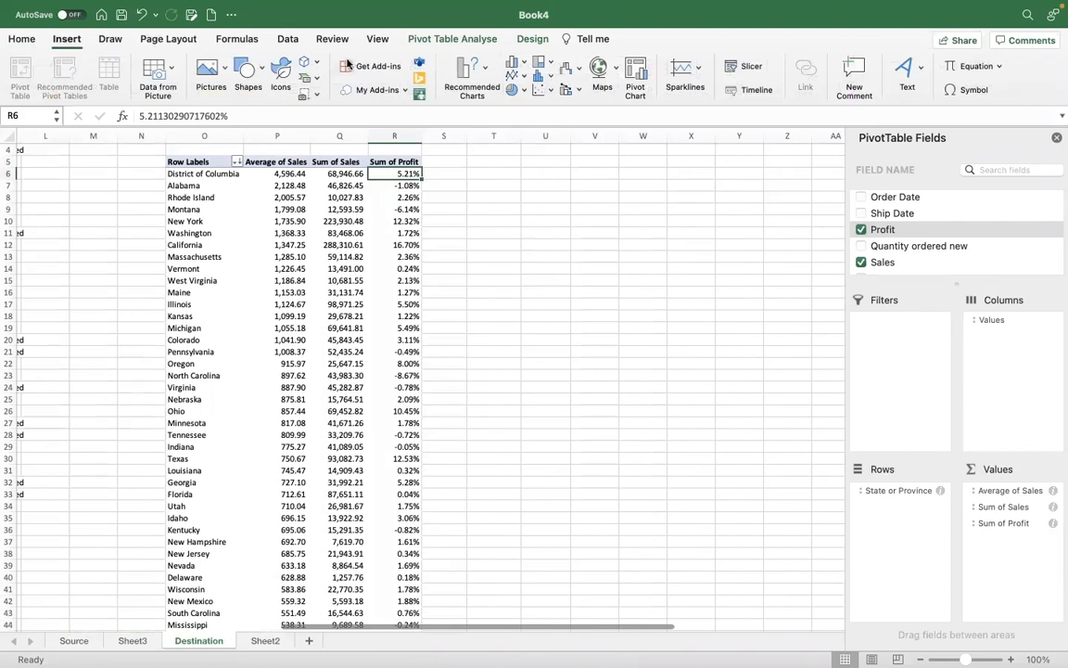
left_click(525, 79)
left_click(513, 62)
left_click(513, 62)
left_click(562, 137)
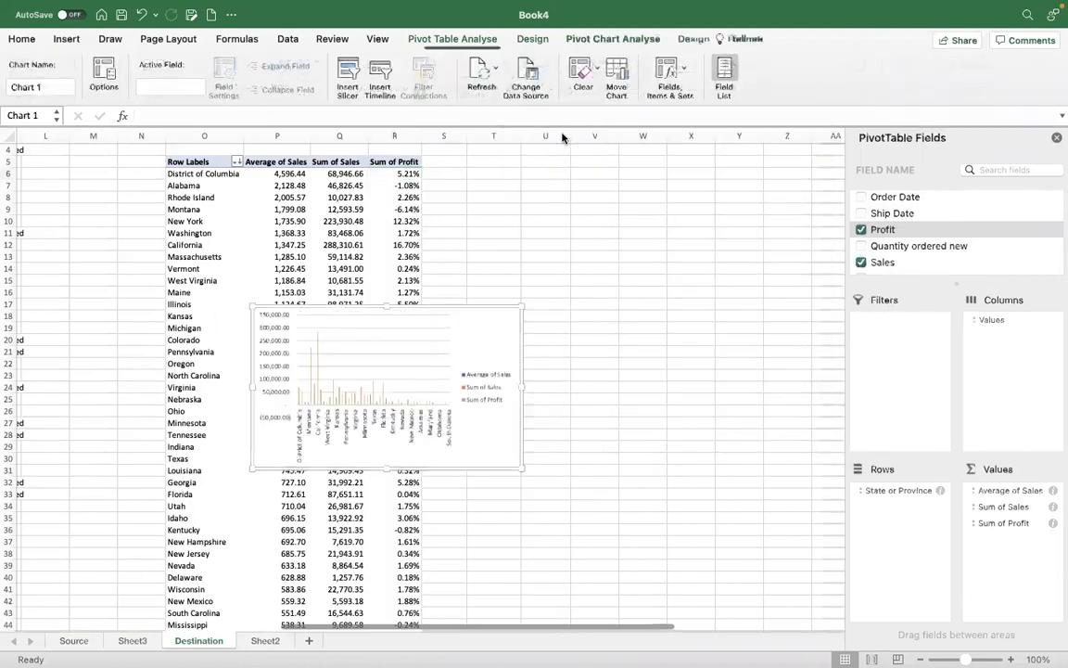
Move the pivot chart into the empty columns beside the pivot table and enlarge it
left_click_drag(486, 341, 672, 194)
left_click_drag(703, 328, 834, 534)
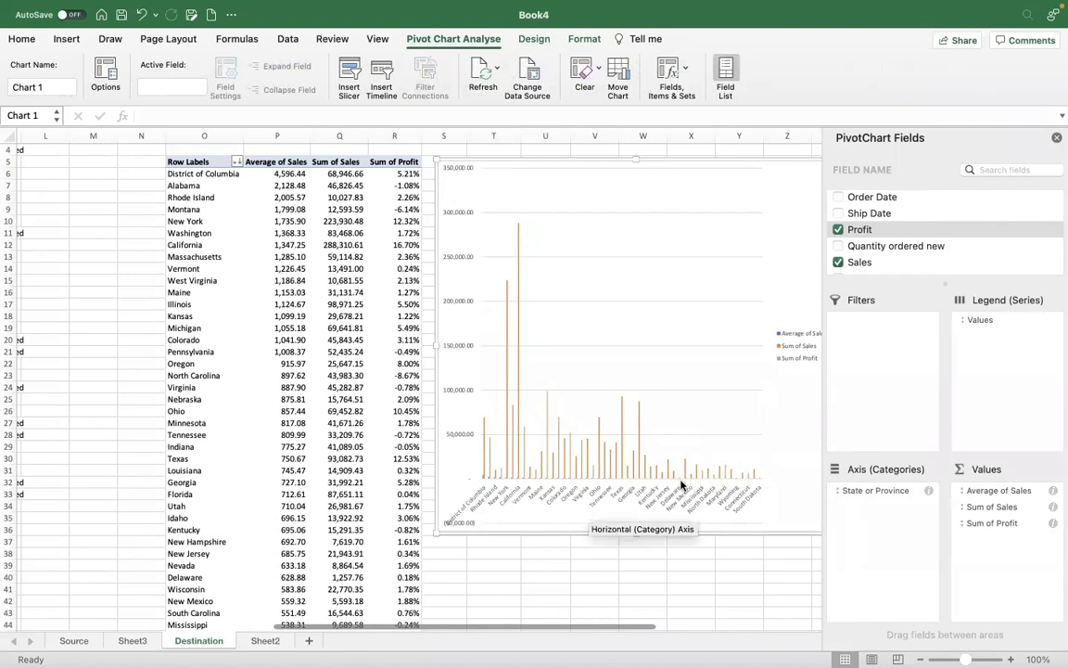
Try summarising the Average of Sales column by Count, and undo that change along with the chart's enlargement
left_click(280, 174)
right_click(284, 176)
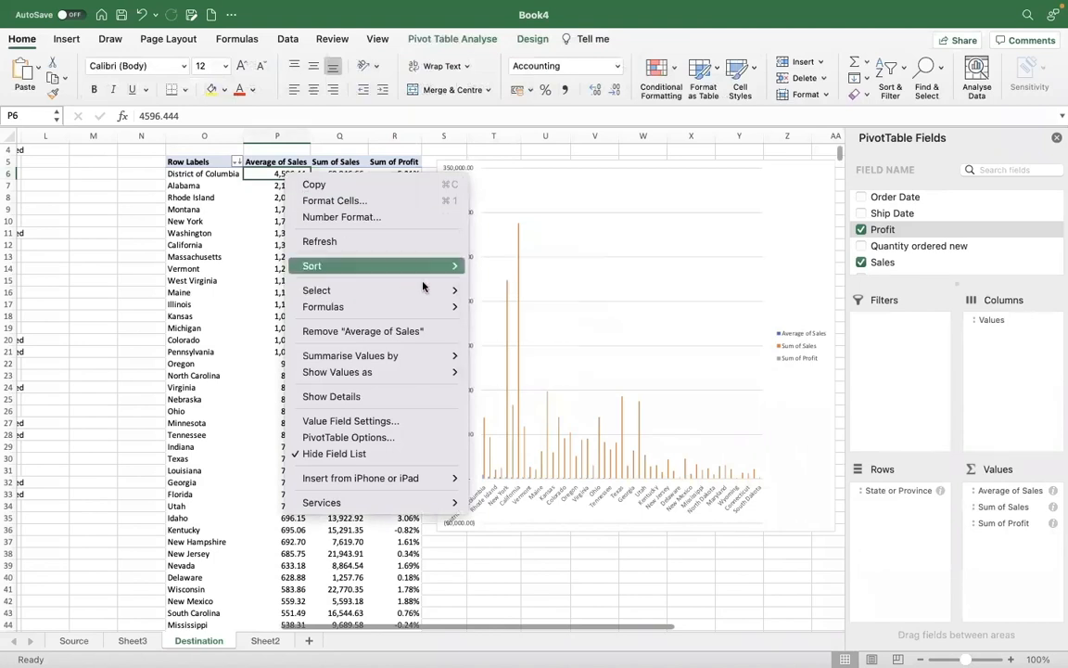
mouse_move(430, 360)
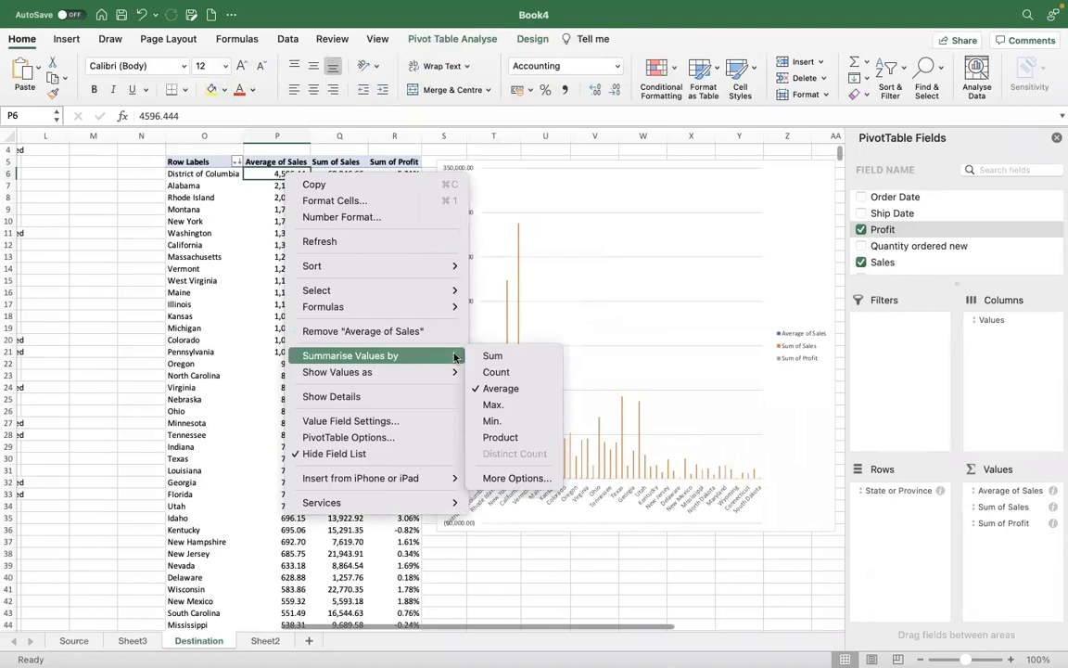
left_click(498, 373)
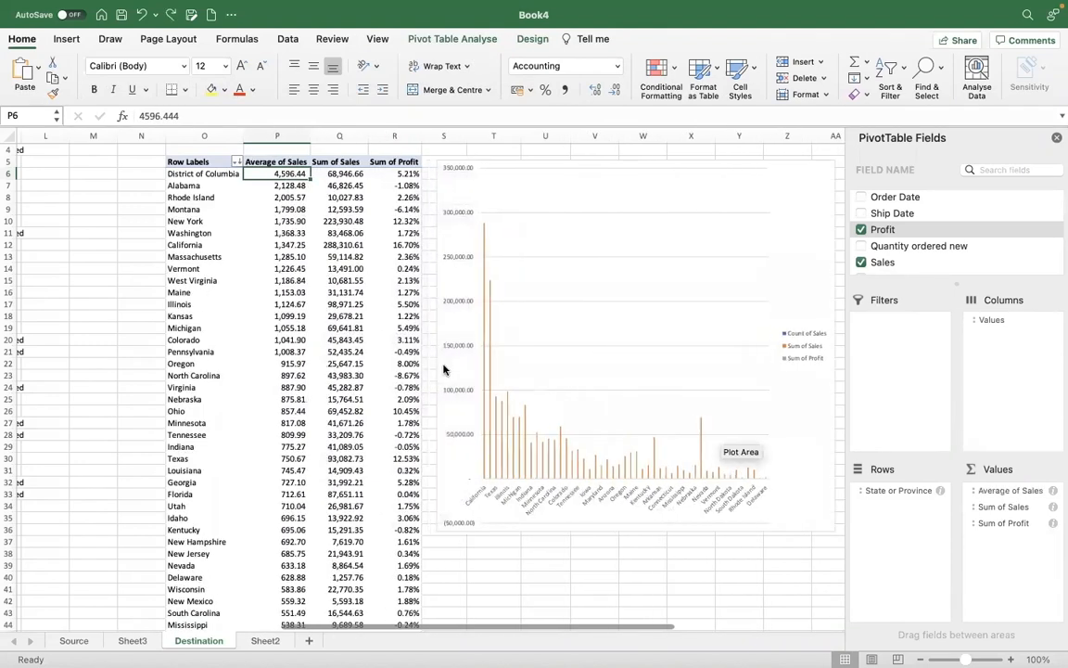
key("super+z")
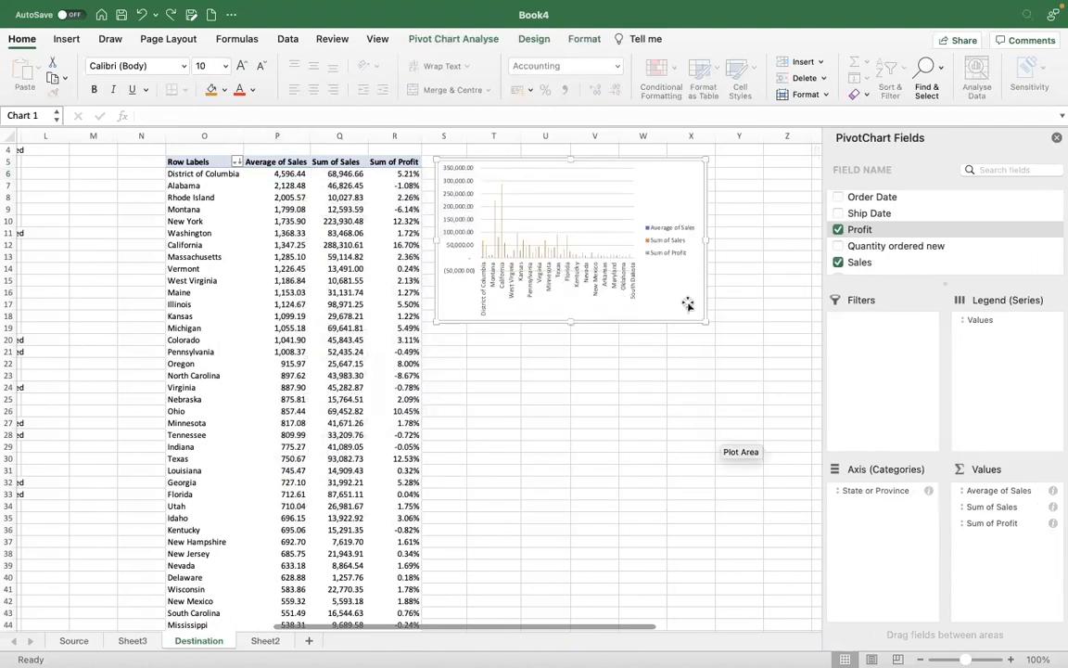
Summarise the pivot table's Average of Sales column by Count
left_click(287, 174)
right_click(293, 175)
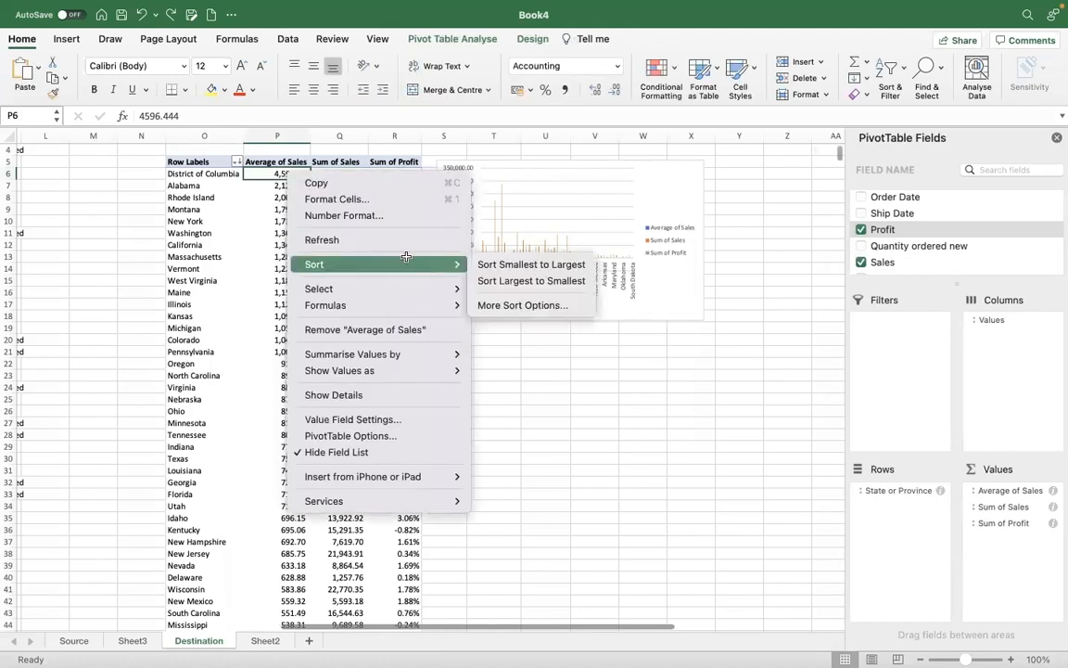
mouse_move(427, 354)
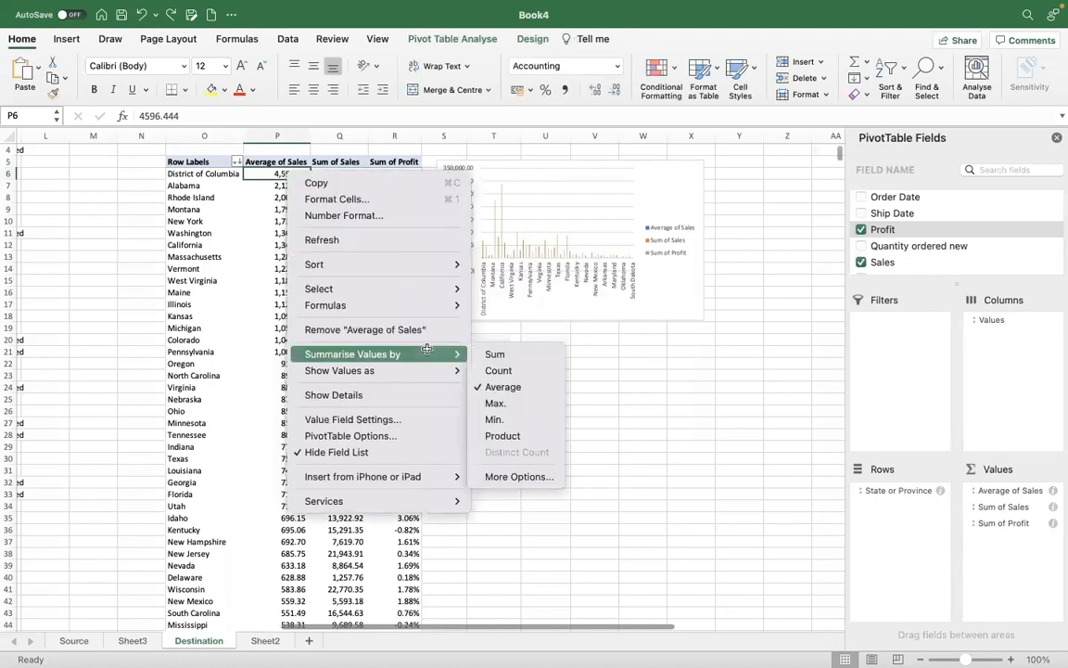
left_click(497, 369)
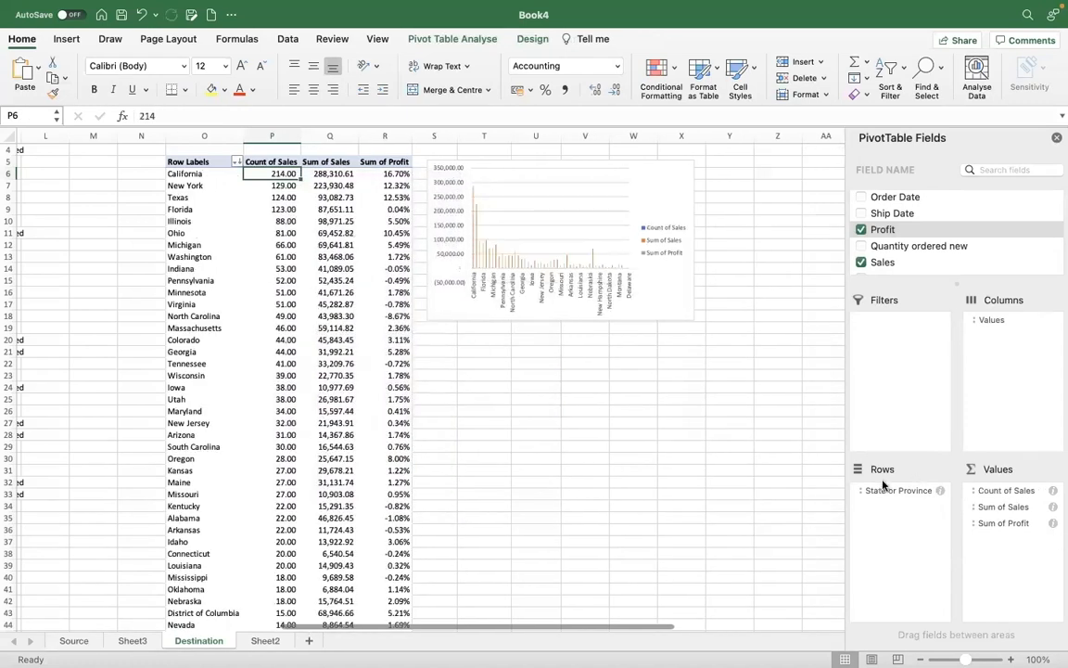
Remove Sum of Sales from the pivot table's values and enlarge the pivot chart down to about row 33
left_click_drag(995, 513, 703, 510)
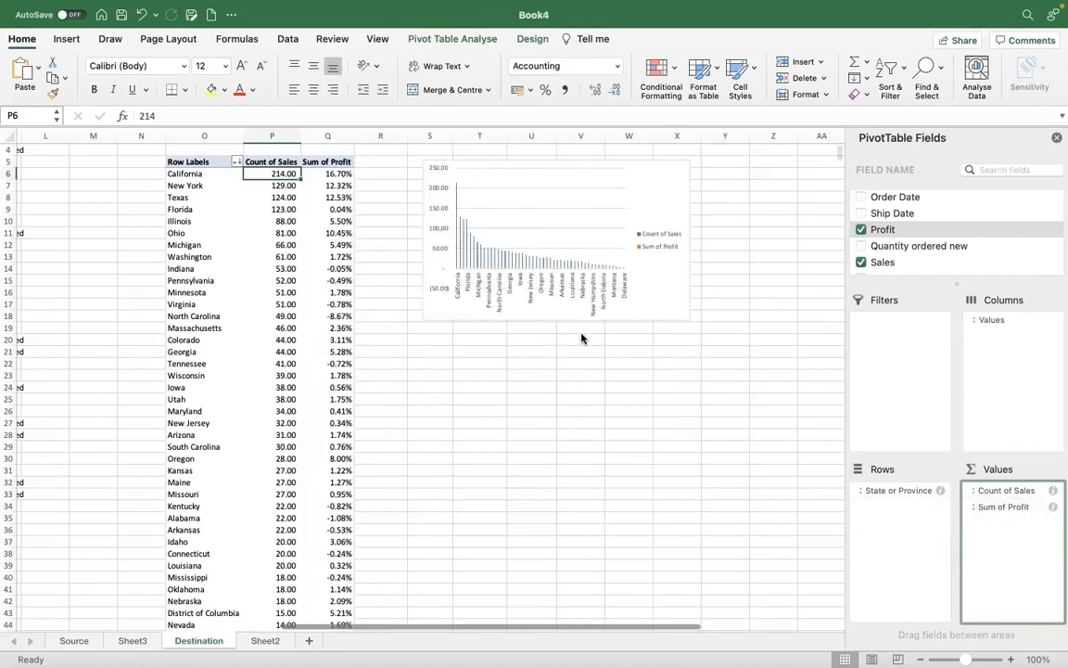
left_click(675, 308)
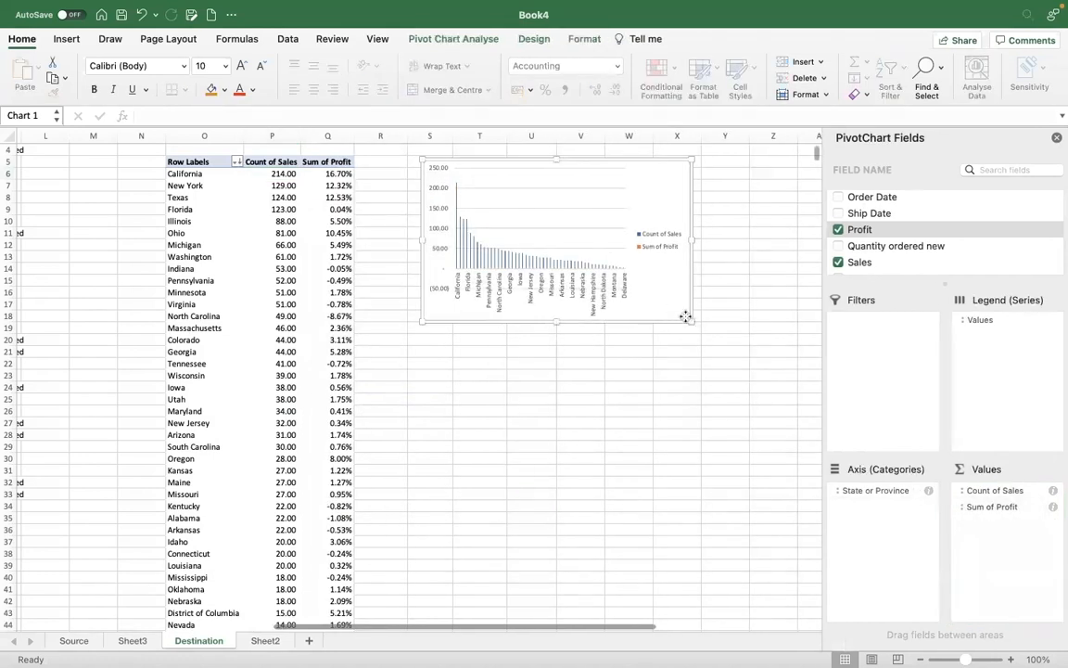
left_click_drag(687, 317, 785, 502)
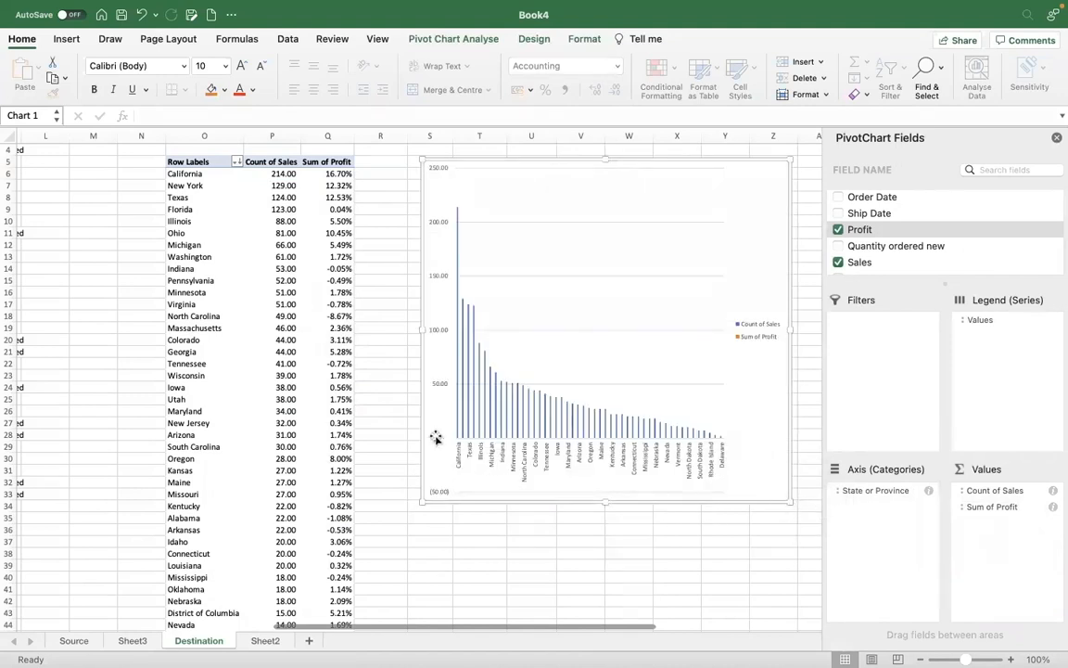
Show the Sum of Profit column as plain amounts instead of percentages
left_click(335, 176)
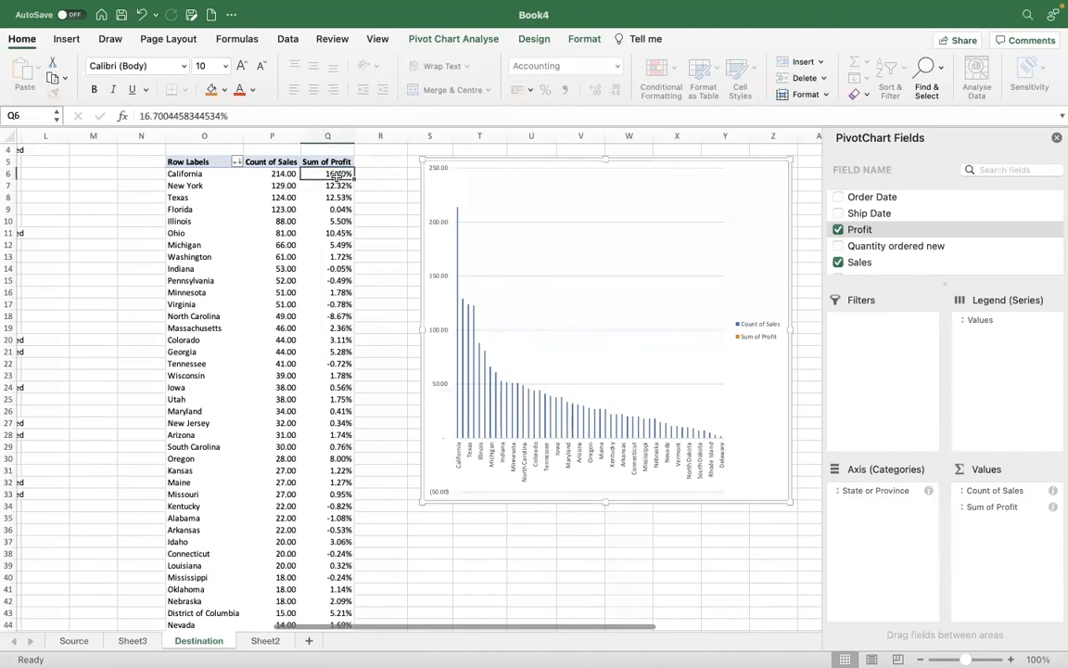
right_click(338, 176)
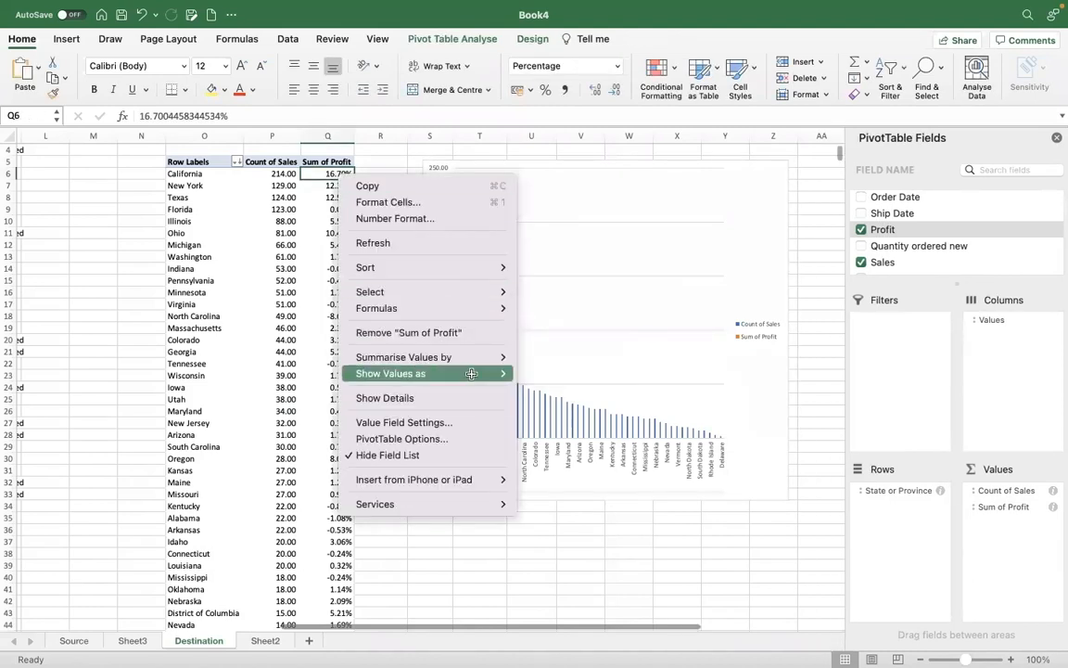
mouse_move(492, 374)
left_click(536, 373)
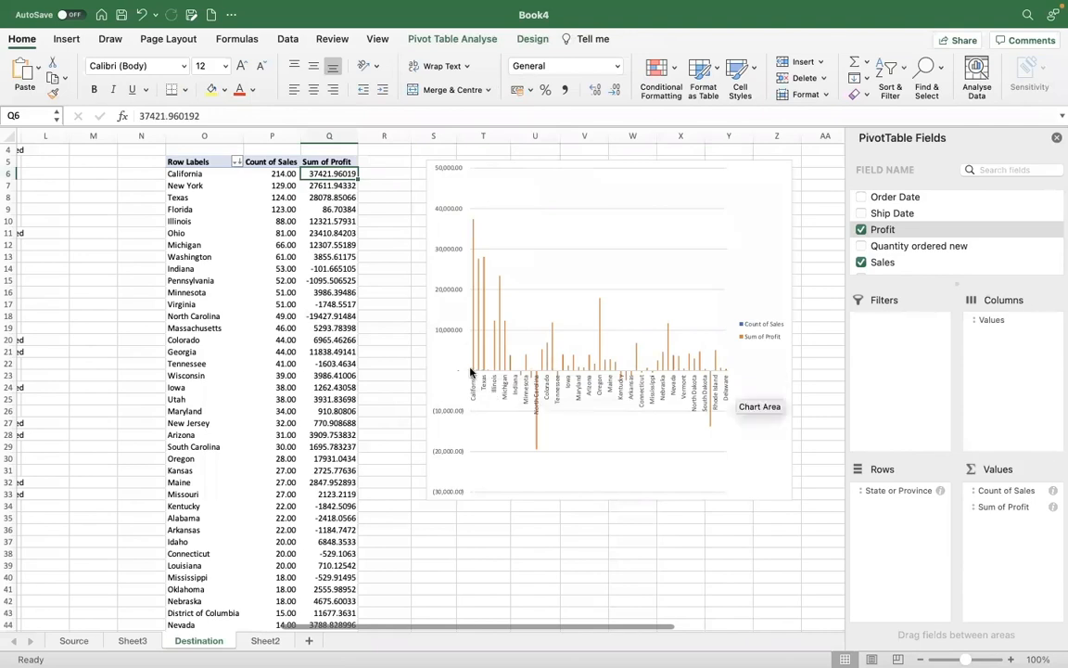
Compare the source order table's columns with the pivot table's count of sales and sum of profit by state
left_click(280, 176)
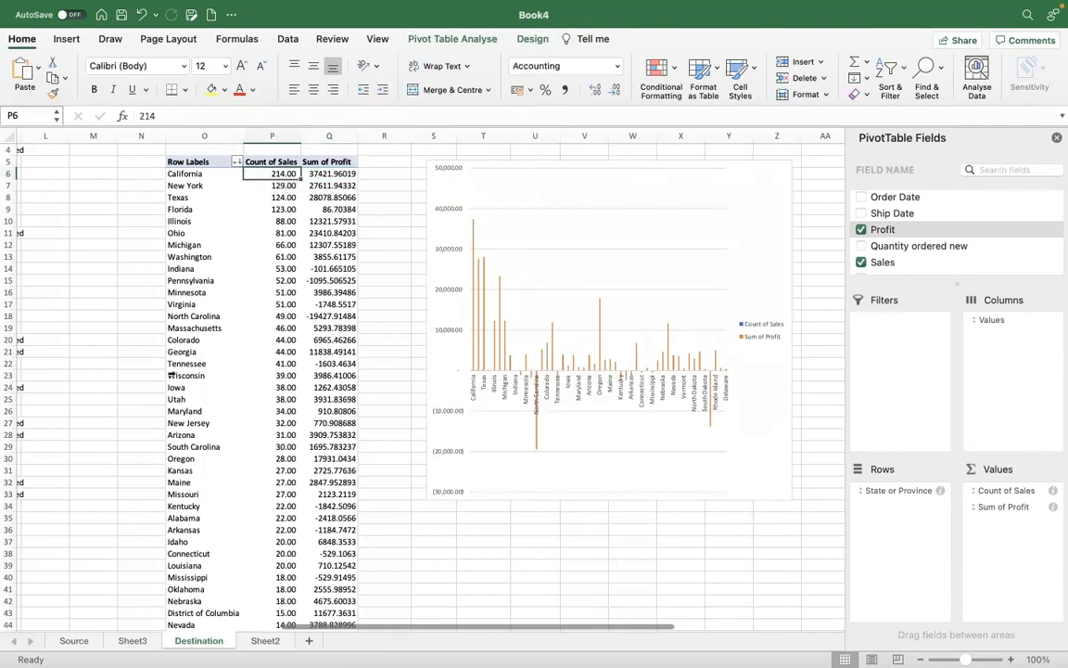
scroll(171, 373, "up", 2)
scroll(172, 372, "left", 2)
scroll(172, 373, "left", 8)
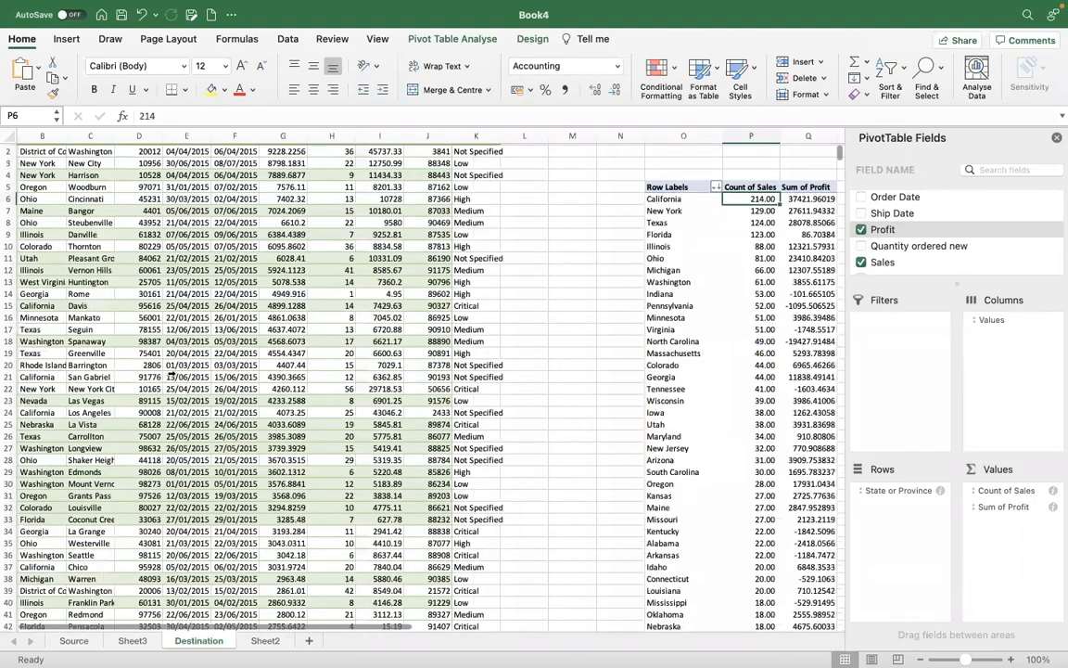
scroll(172, 373, "up", 1)
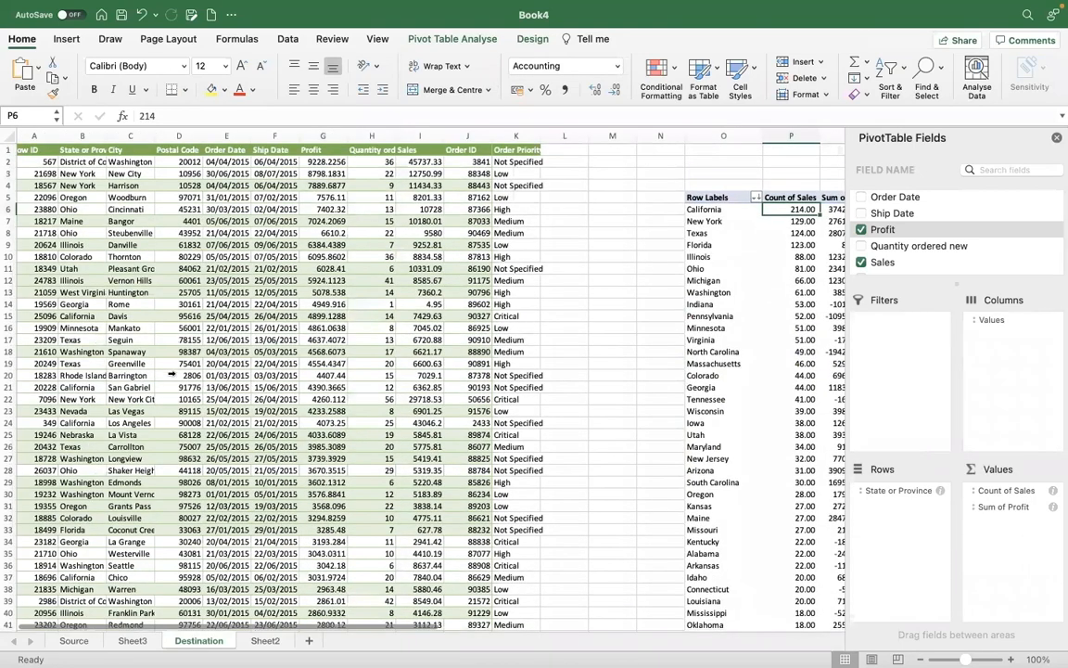
scroll(753, 353, "right", 6)
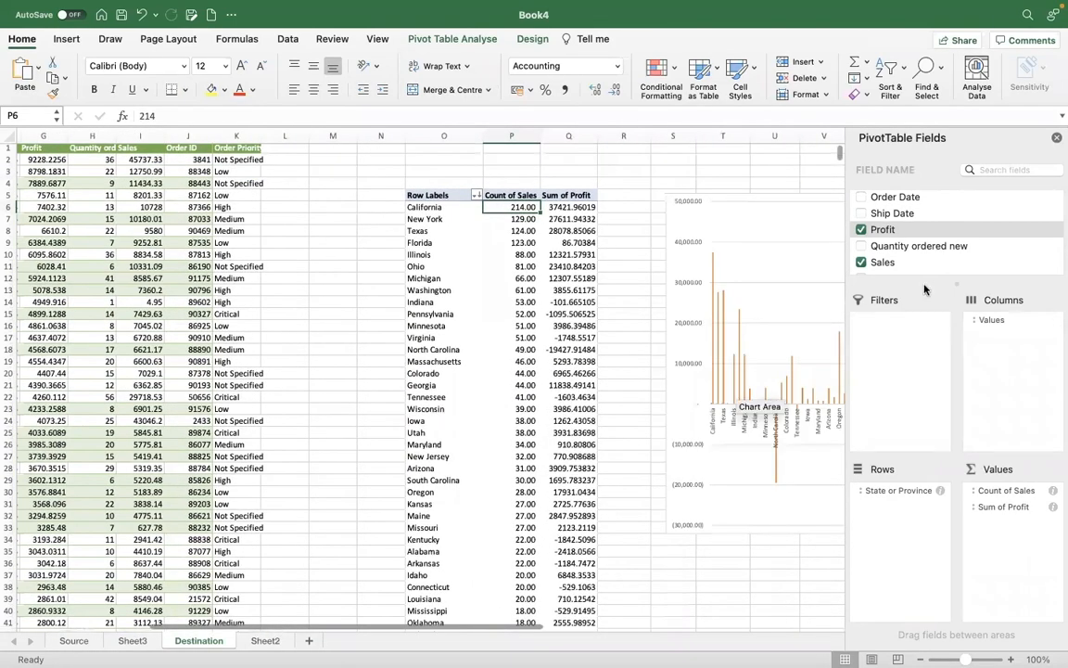
scroll(640, 341, "right", 3)
scroll(640, 342, "right", 1)
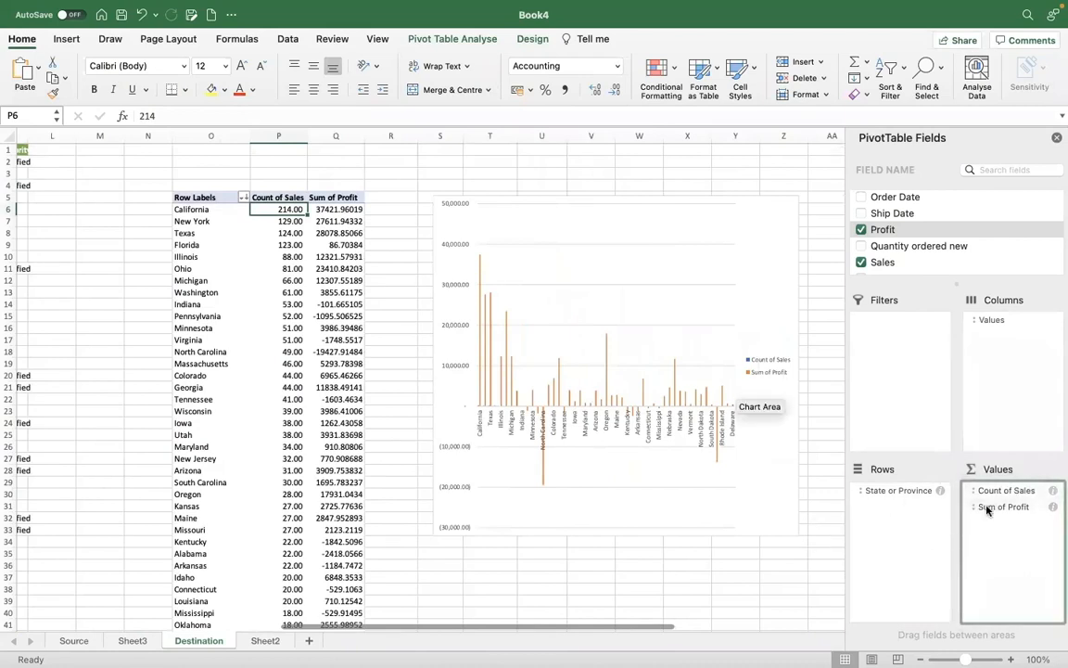
Clear the sales and profit fields from the pivot values and add Quantity ordered new as a value twice
left_click_drag(989, 493, 900, 248)
scroll(900, 248, "down", 2)
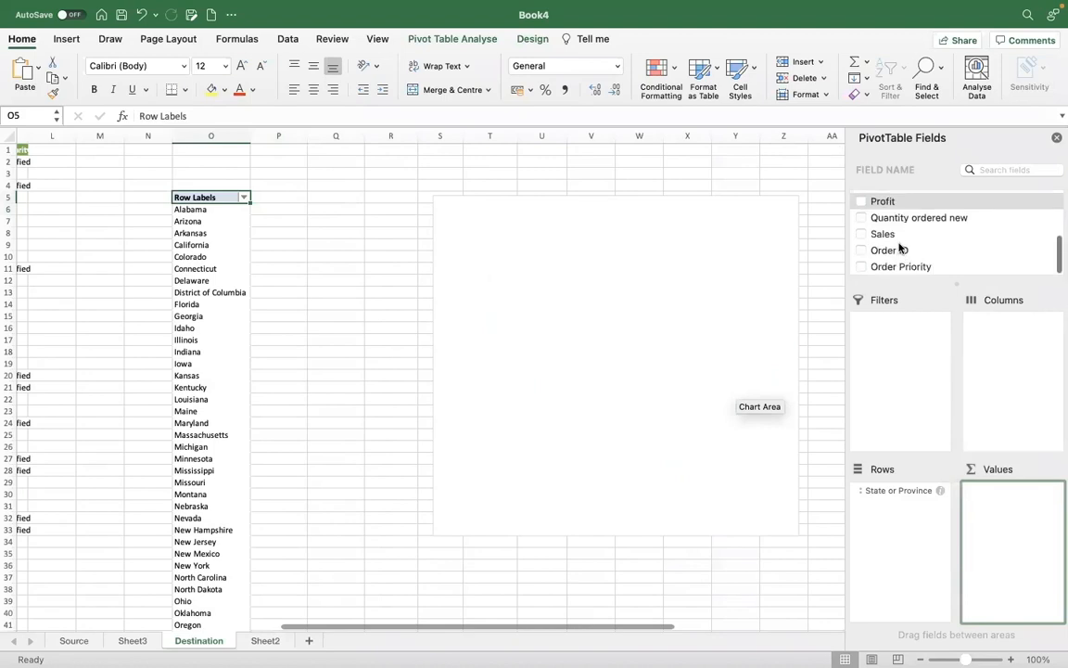
left_click(860, 218)
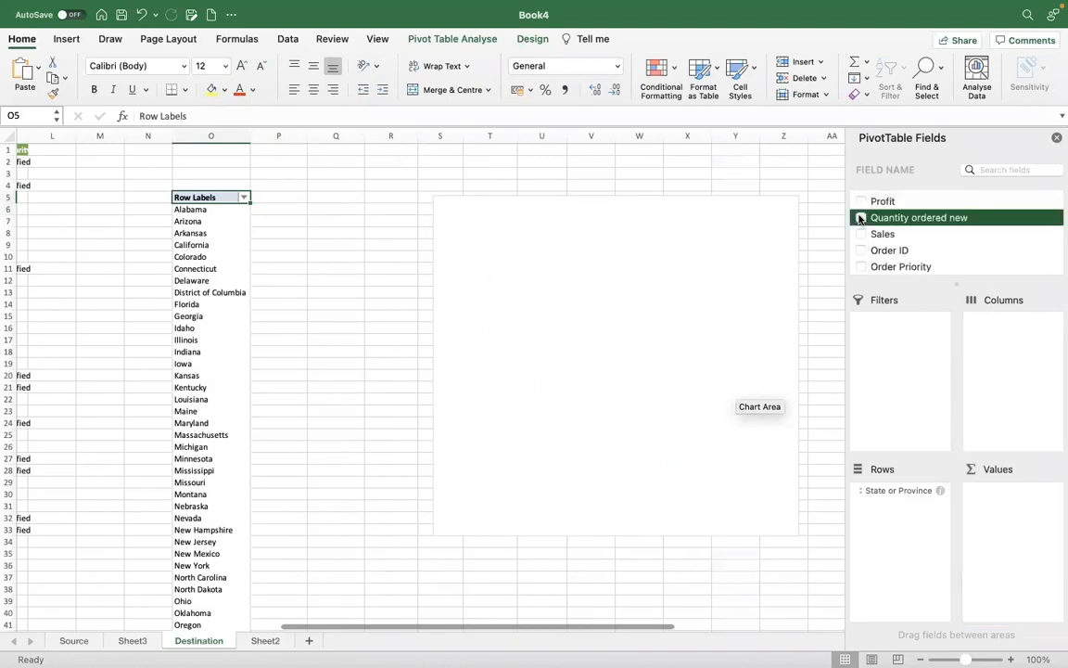
left_click_drag(905, 220, 1016, 506)
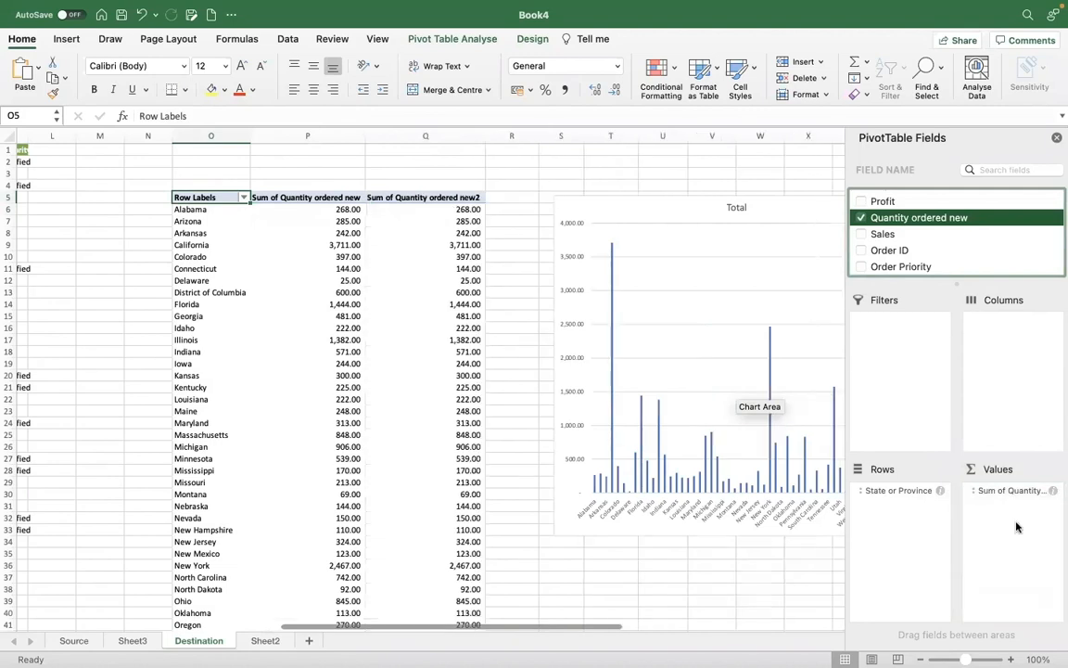
Summarise the pivot table's second Quantity ordered new column by Average
left_click(472, 222)
right_click(473, 222)
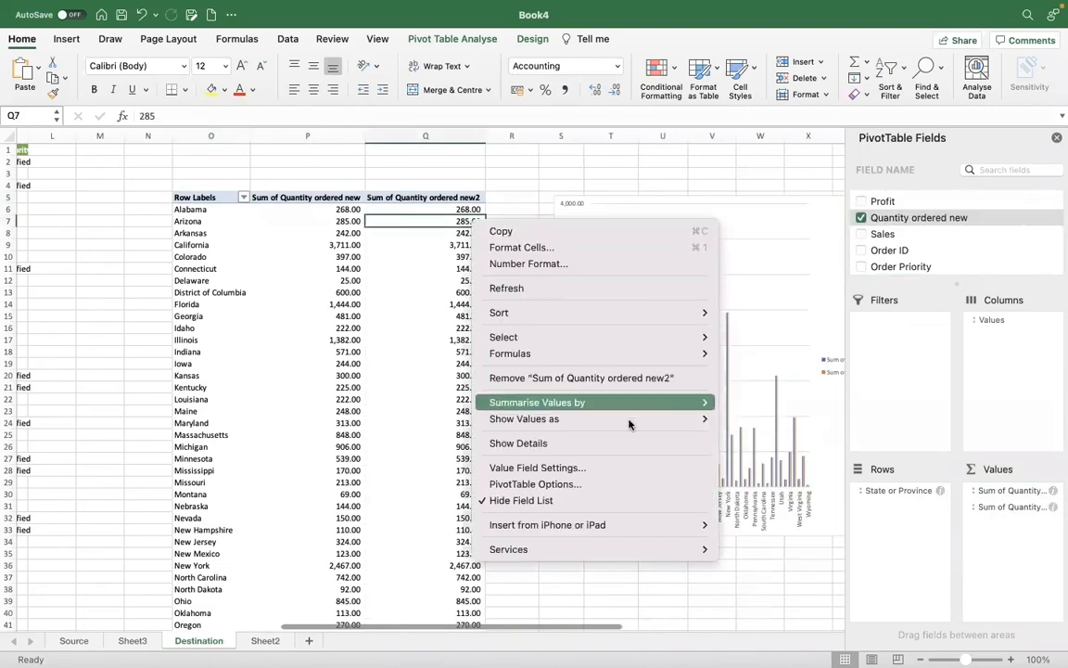
mouse_move(685, 408)
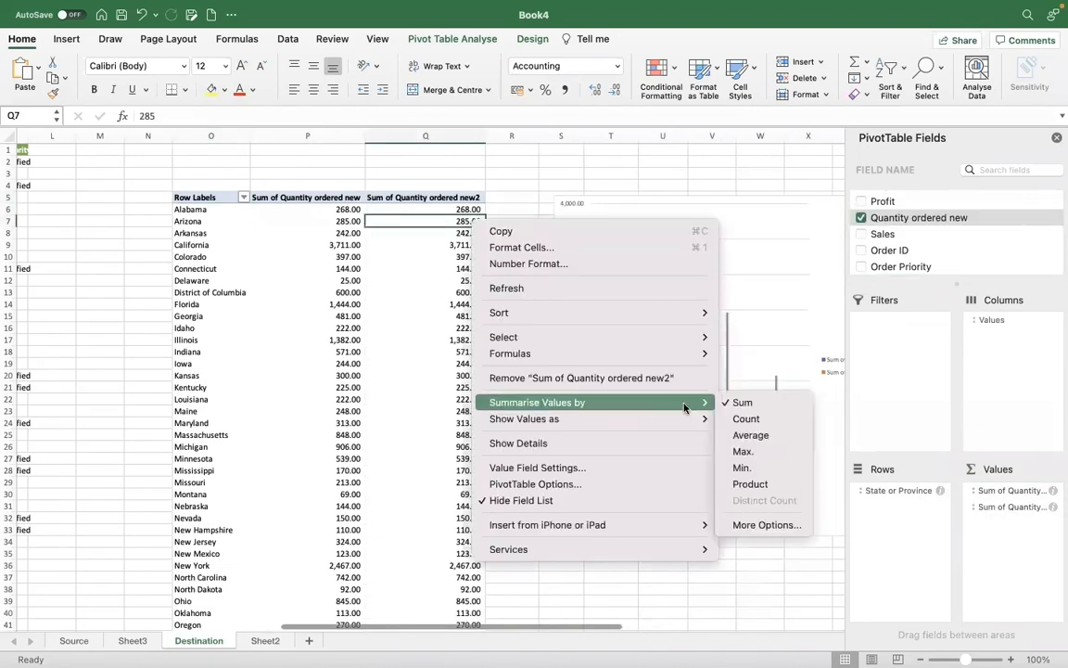
left_click(751, 435)
scroll(584, 473, "right", 5)
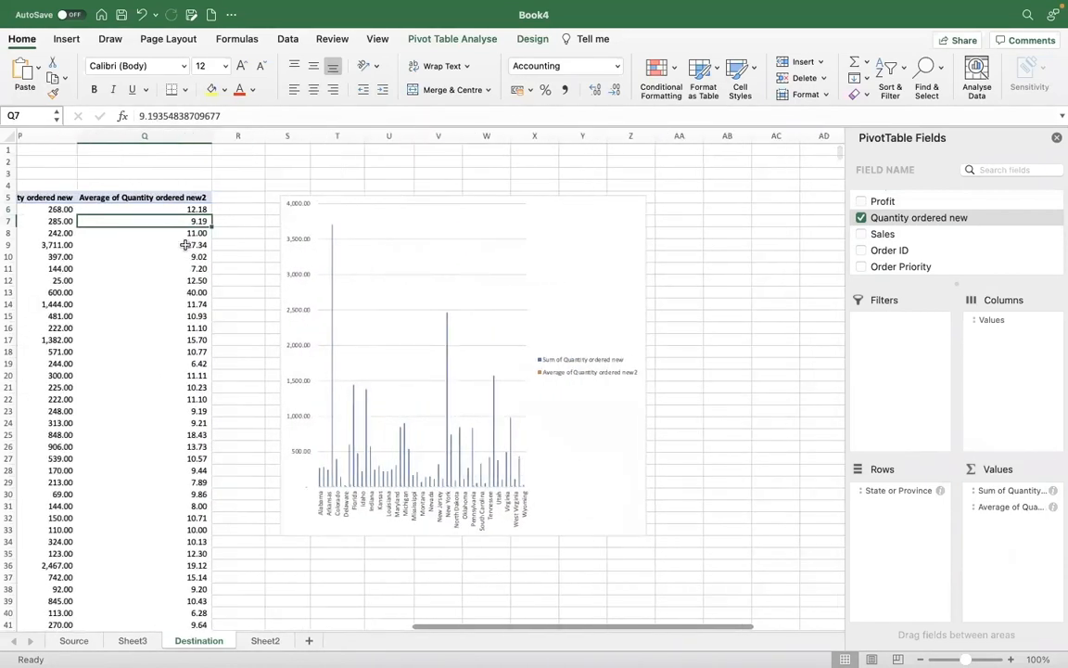
right_click(180, 225)
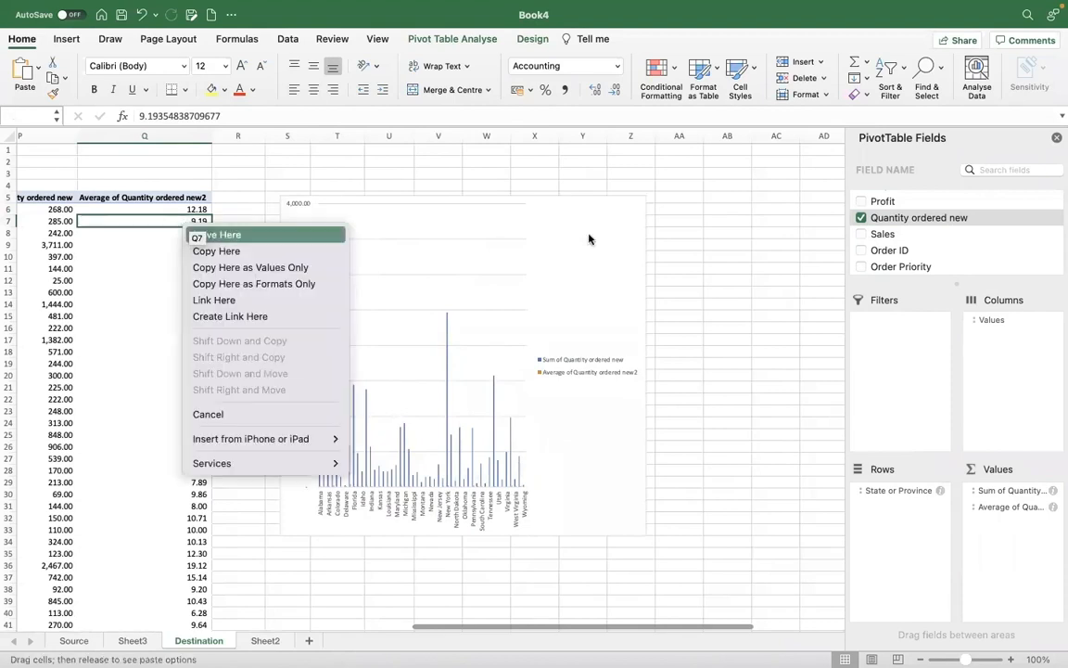
left_click(614, 239)
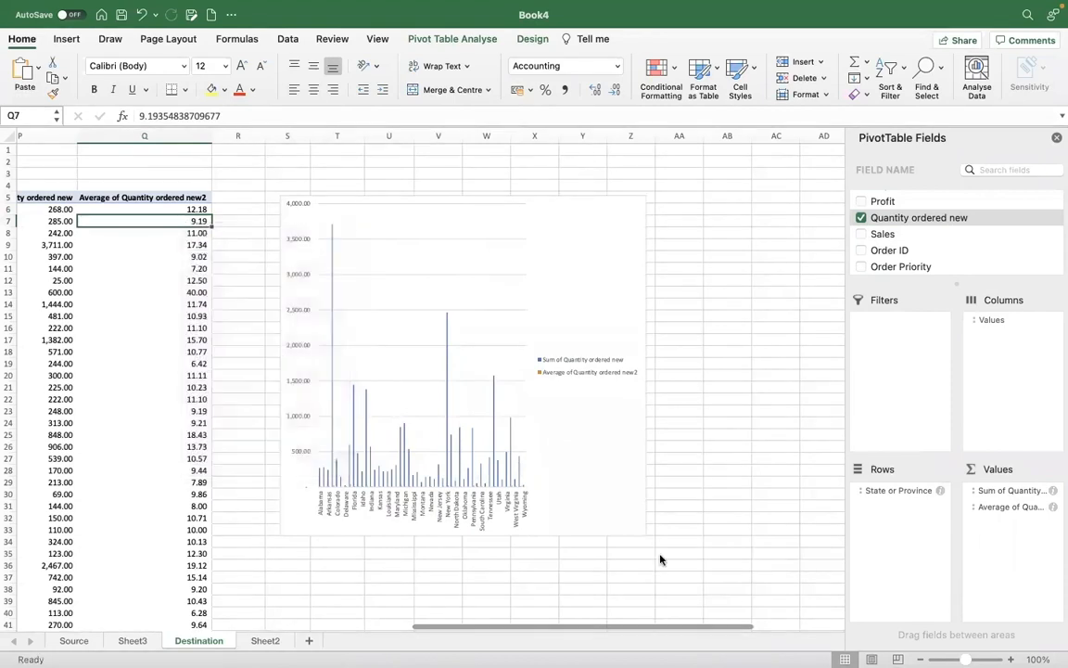
Enlarge the pivot chart to span about columns S to AH and rows 5 to 35, clear of the pivot table
left_click_drag(648, 535, 897, 455)
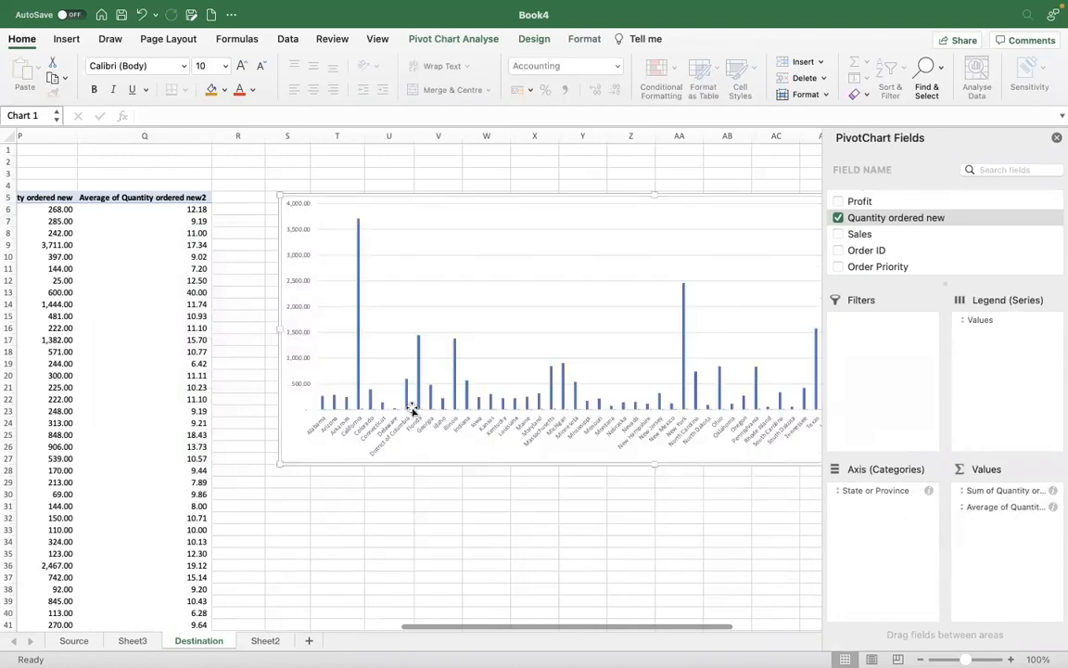
left_click_drag(278, 463, 126, 552)
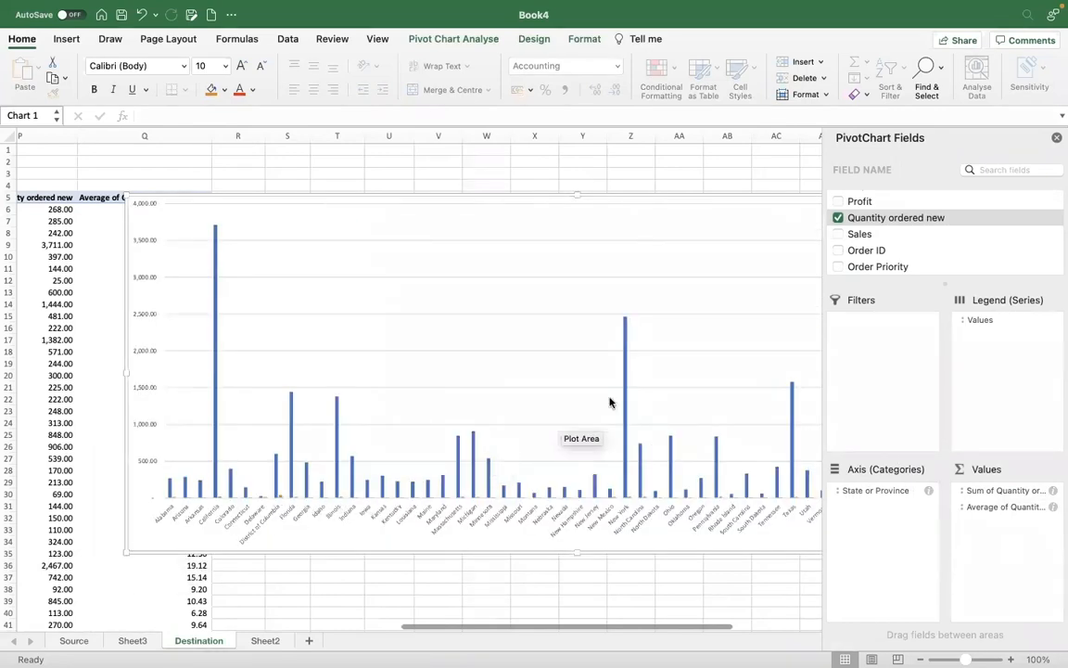
scroll(609, 401, "right", 6)
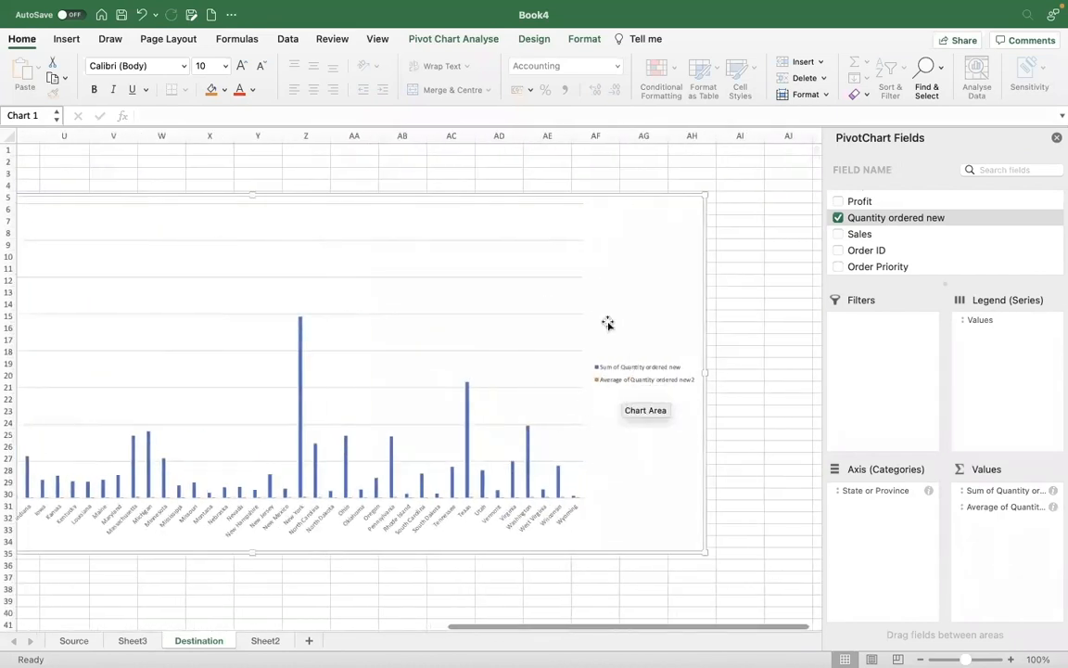
scroll(608, 323, "left", 6)
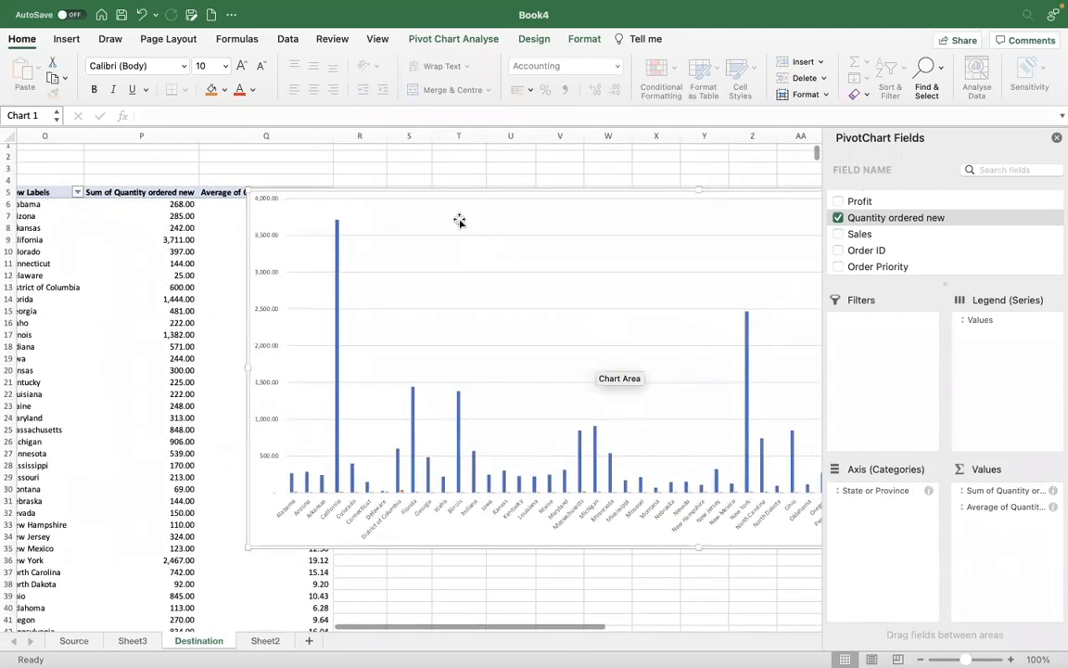
left_click(469, 205)
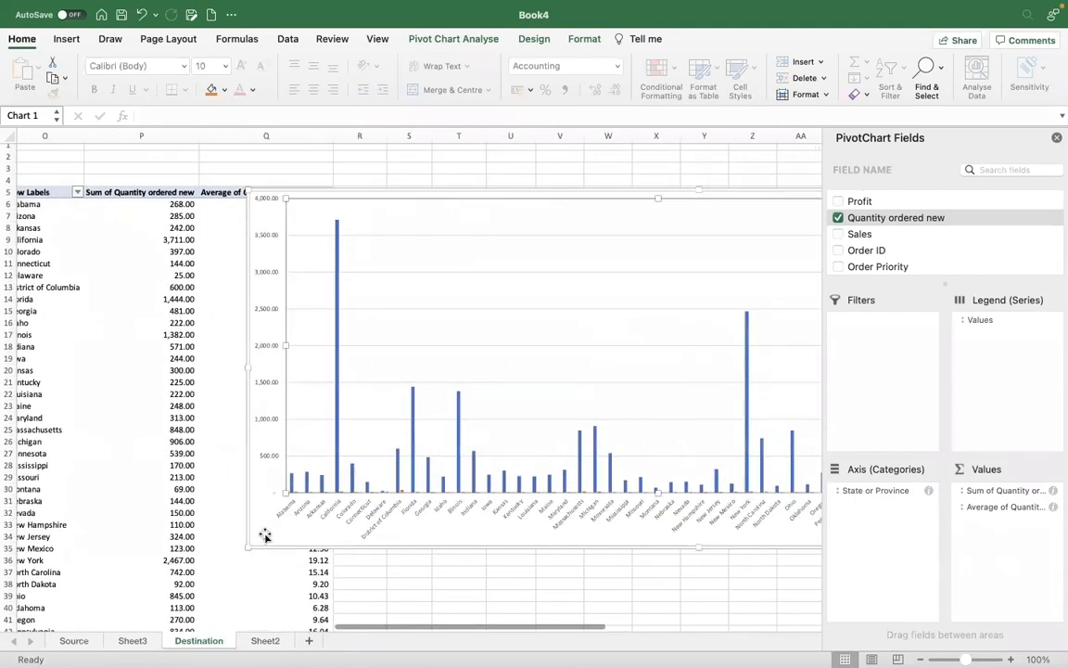
left_click(250, 477)
left_click_drag(243, 366, 398, 370)
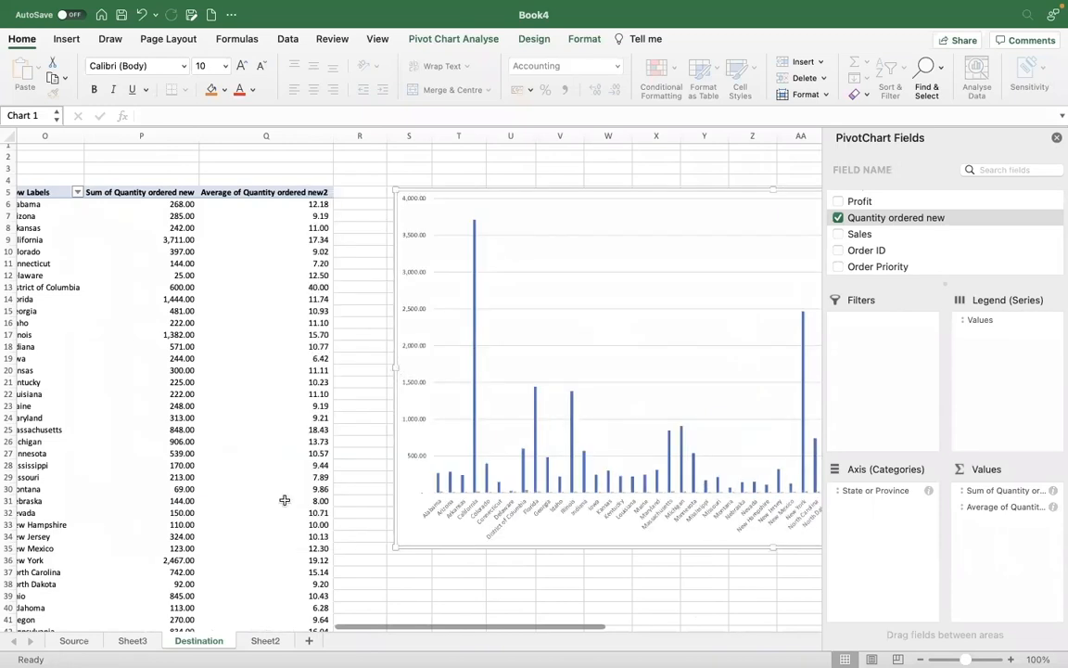
Examine the states' ordered quantities in the pivot table and across the pivot chart's columns
scroll(224, 452, "left", 3)
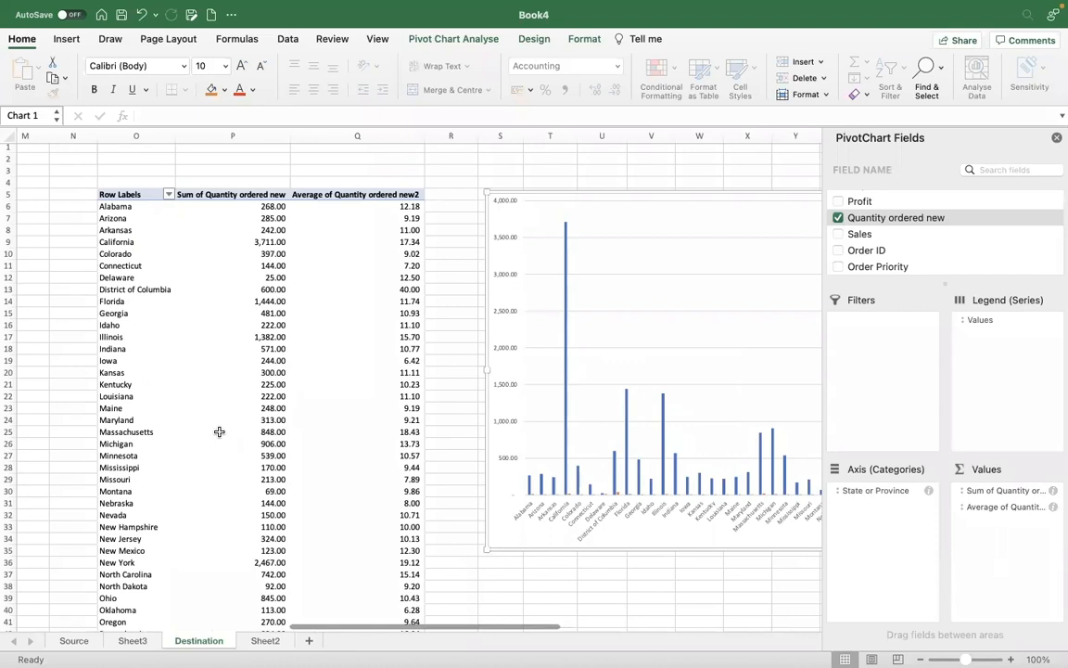
scroll(642, 364, "right", 2)
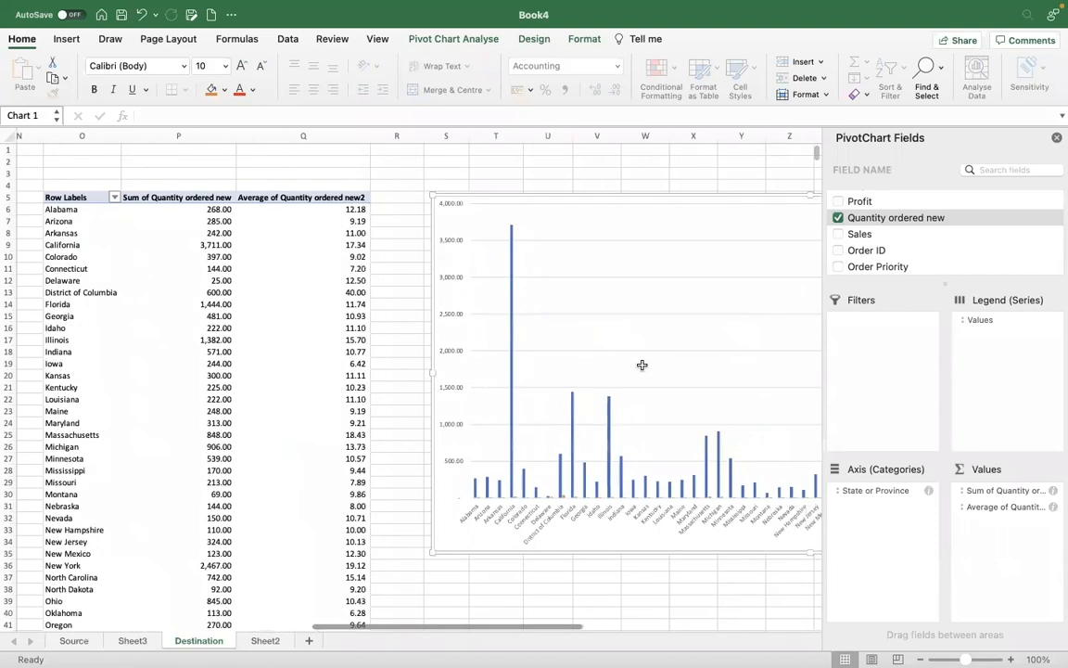
scroll(642, 364, "right", 1)
scroll(458, 509, "right", 5)
scroll(458, 509, "down", 1)
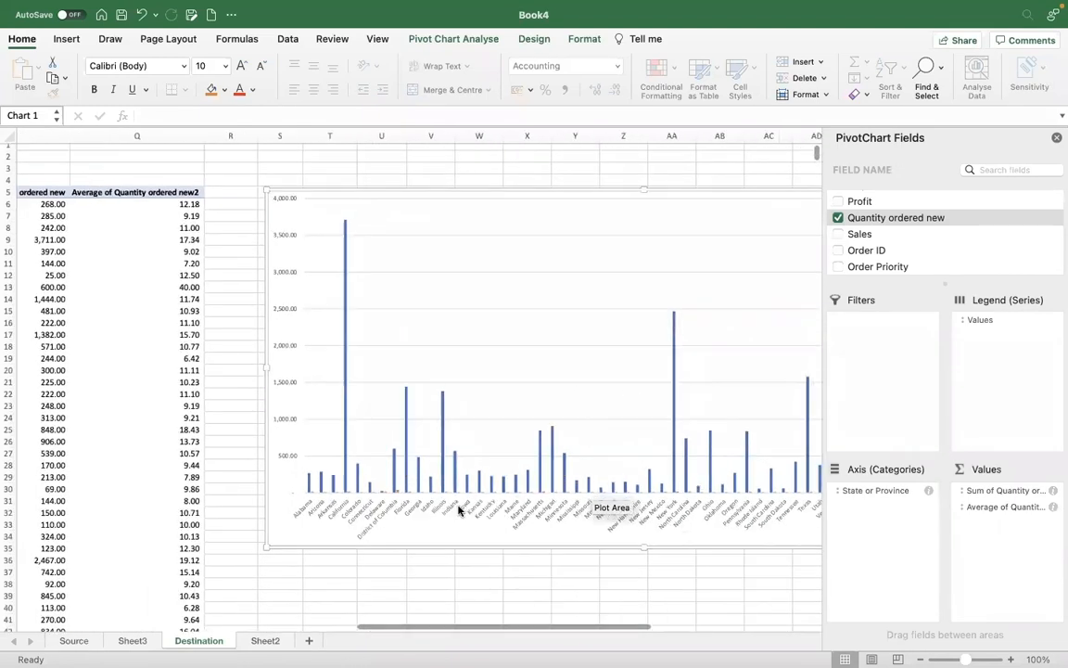
scroll(637, 448, "right", 2)
scroll(636, 448, "up", 1)
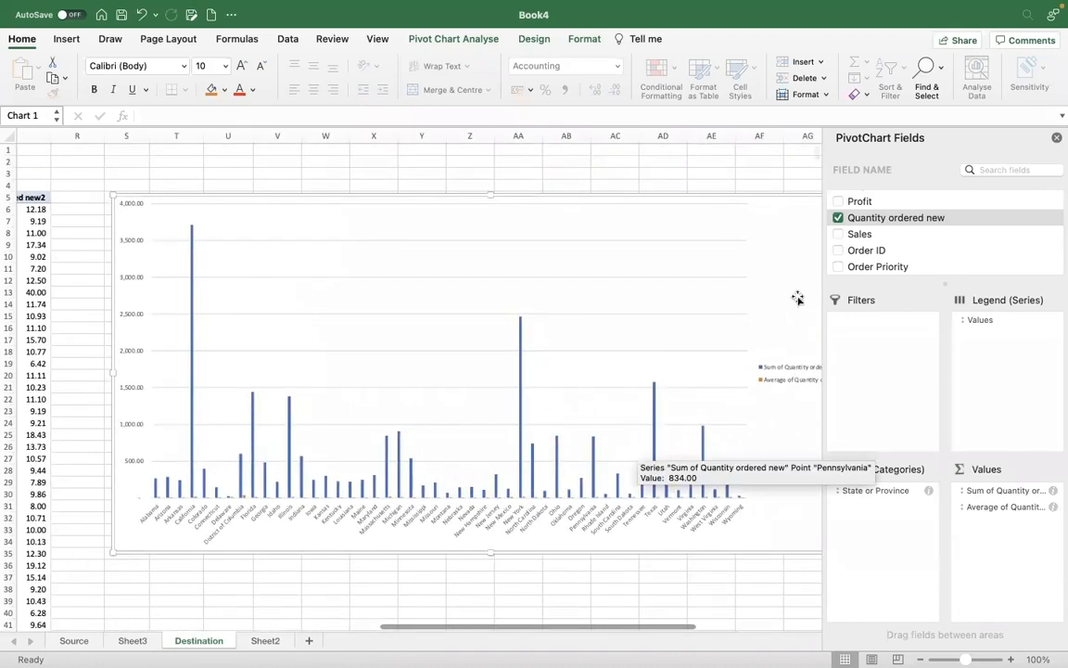
Stretch the pivot chart's height downward to about row 40
scroll(749, 237, "right", 2)
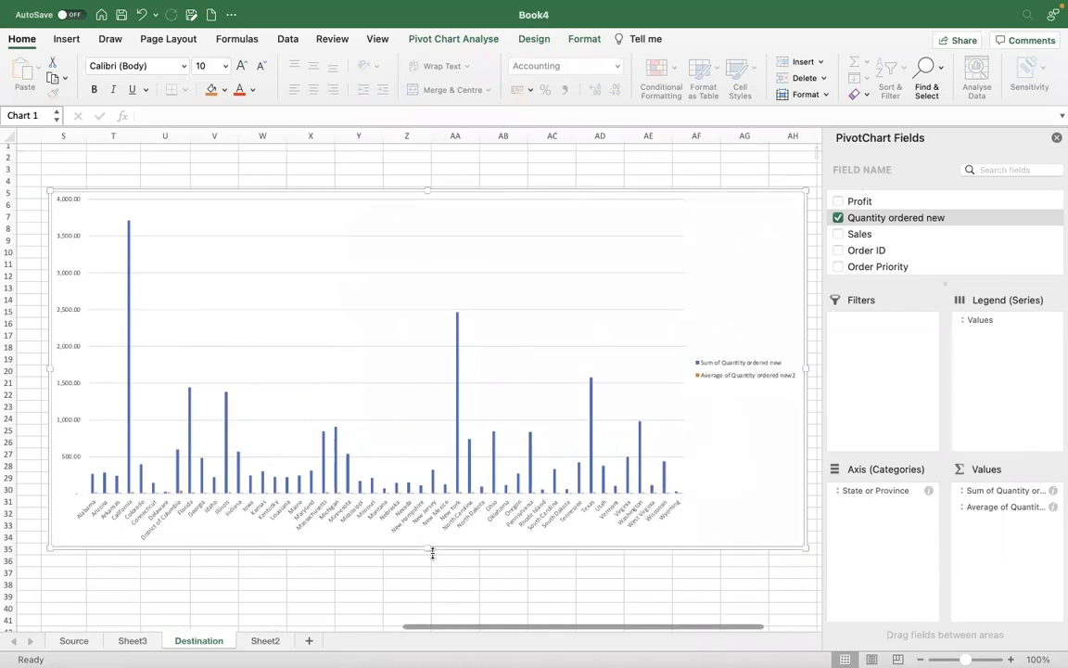
left_click_drag(429, 575, 430, 612)
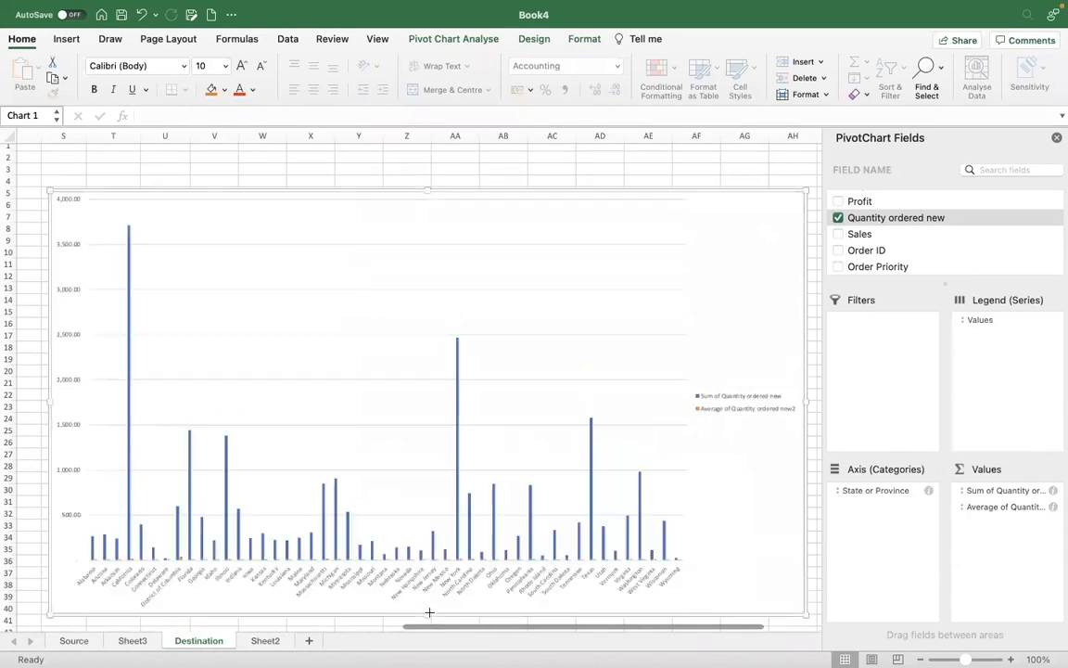
scroll(342, 342, "left", 5)
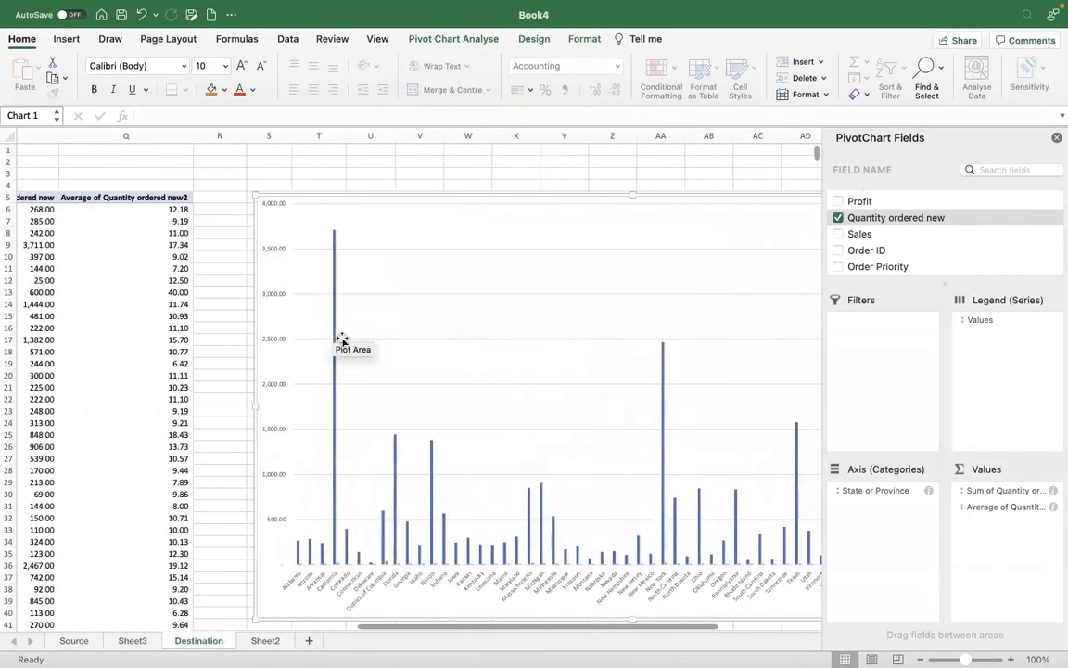
Compare the pivot chart's state columns and legend with the sum and average quantities in the pivot table
scroll(341, 341, "left", 2)
scroll(343, 341, "right", 6)
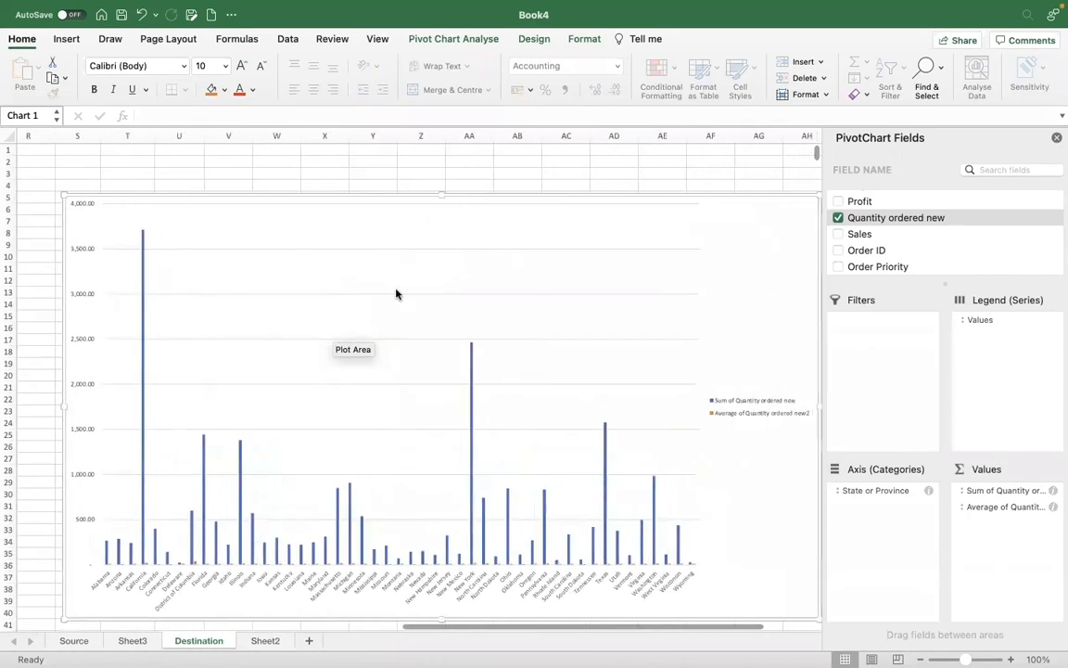
scroll(293, 287, "left", 4)
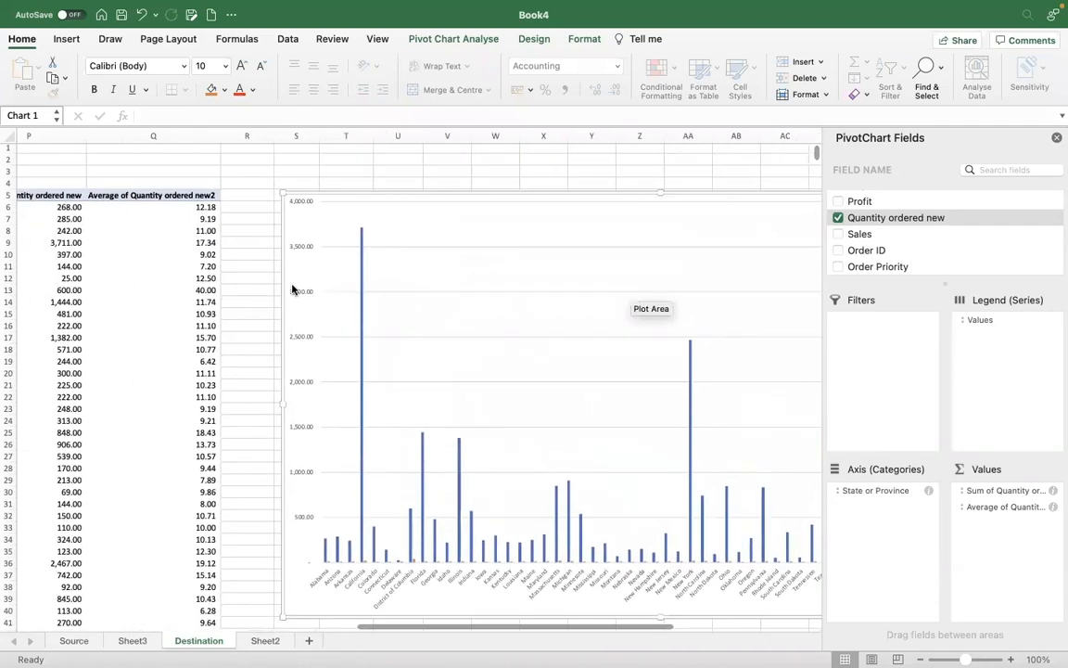
scroll(513, 232, "right", 6)
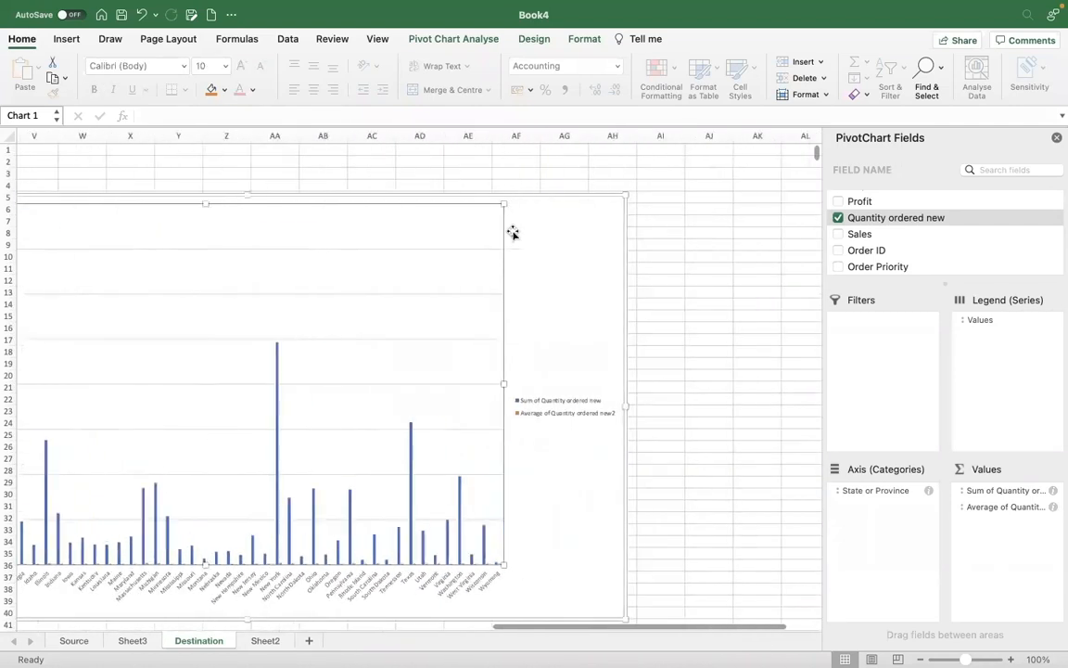
scroll(512, 232, "left", 6)
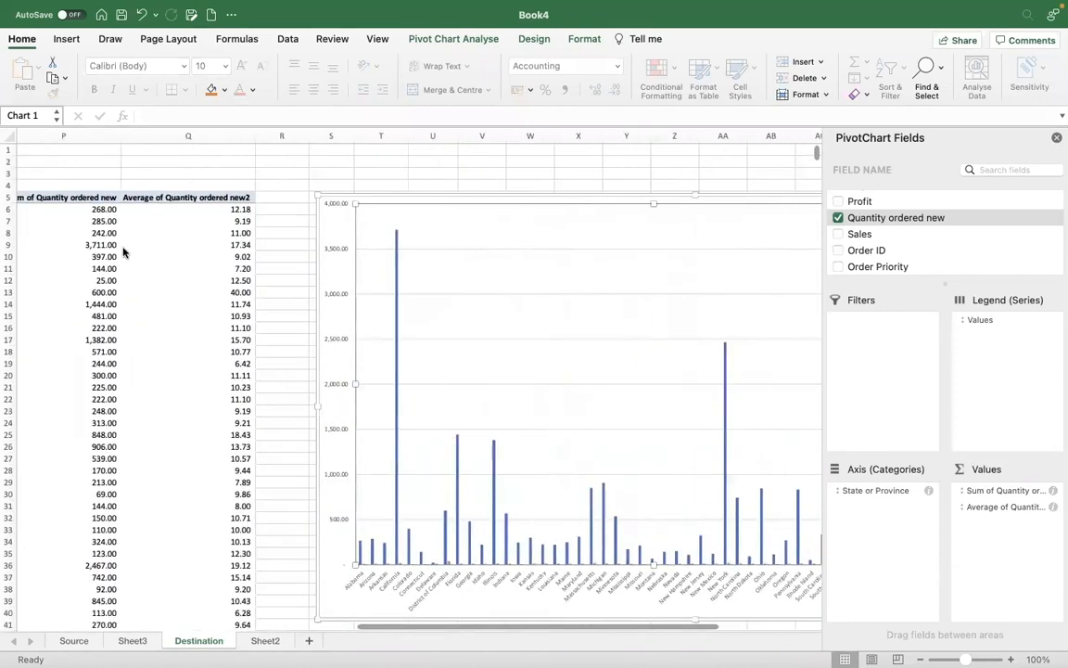
scroll(73, 213, "left", 2)
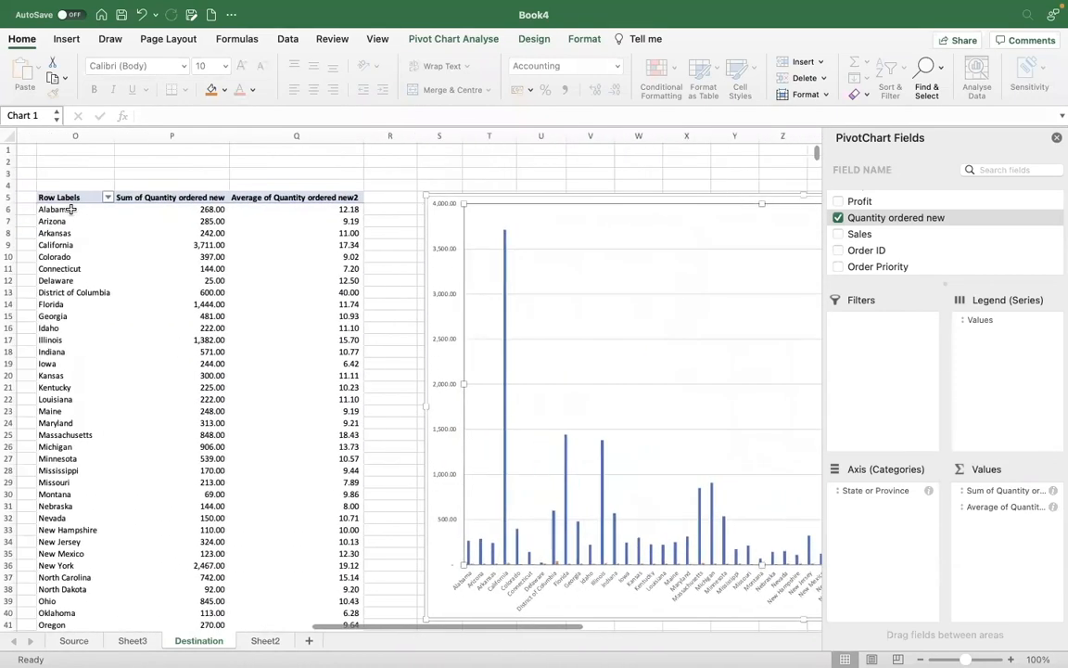
Copy the pivot table's header and state rows, O5:Q54, leaving out the Grand Total row
left_click(71, 210)
key("Up")
key("shift+Right")
key("shift+Right")
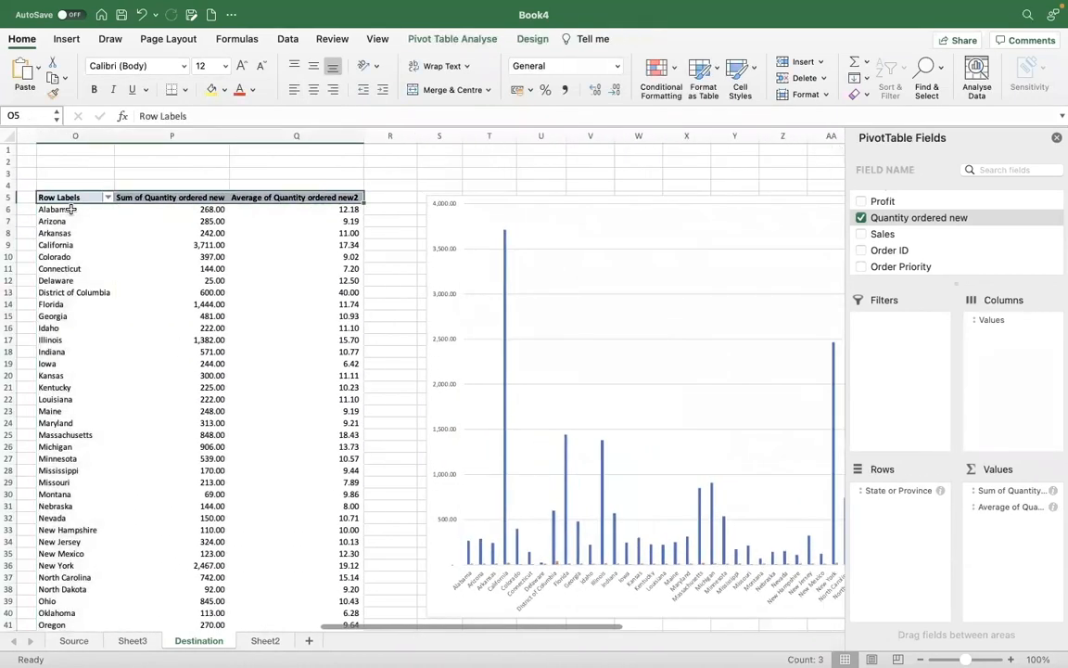
key("ctrl+shift+Down")
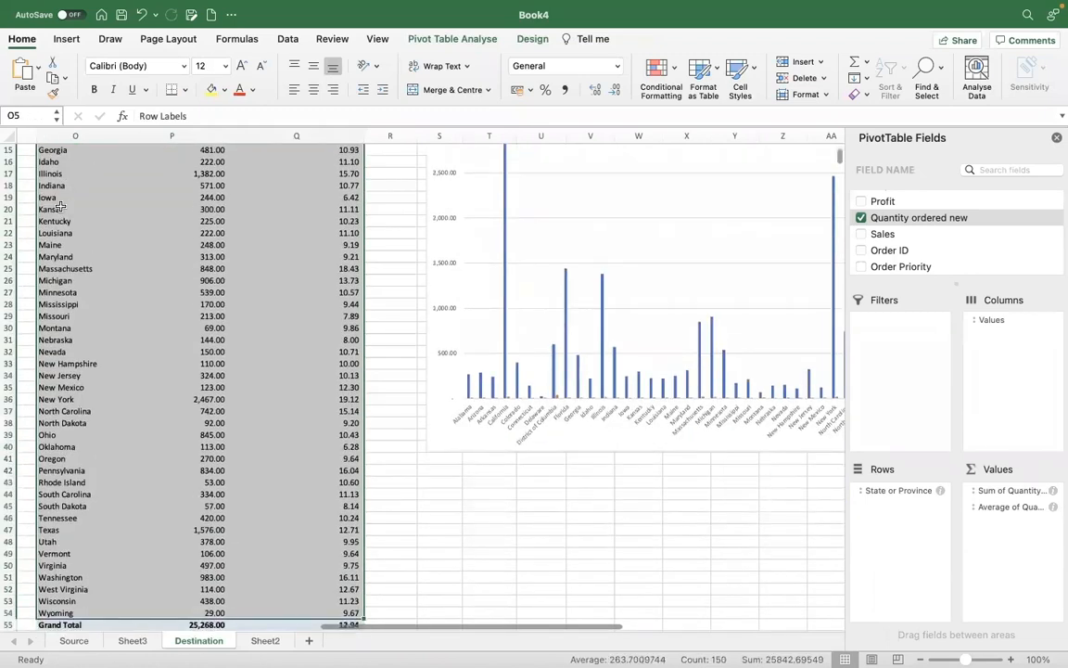
key("super+c")
scroll(64, 203, "up", 5)
scroll(327, 223, "right", 10)
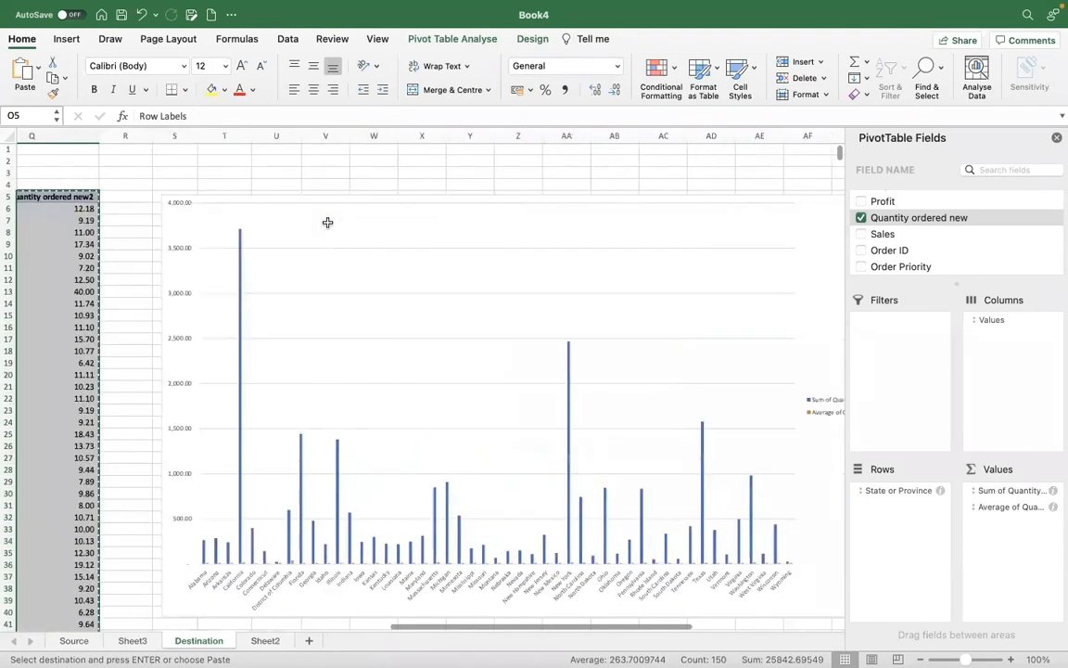
scroll(327, 222, "left", 3)
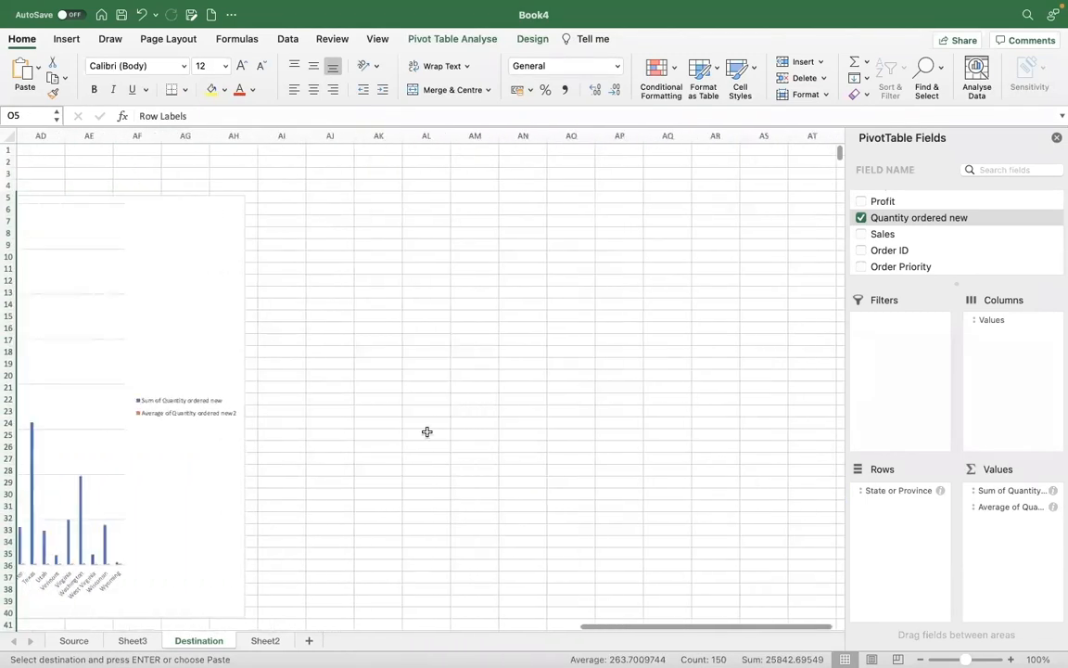
Add a new worksheet after the Destination sheet and paste the copied state quantities at cell A1
left_click(313, 641)
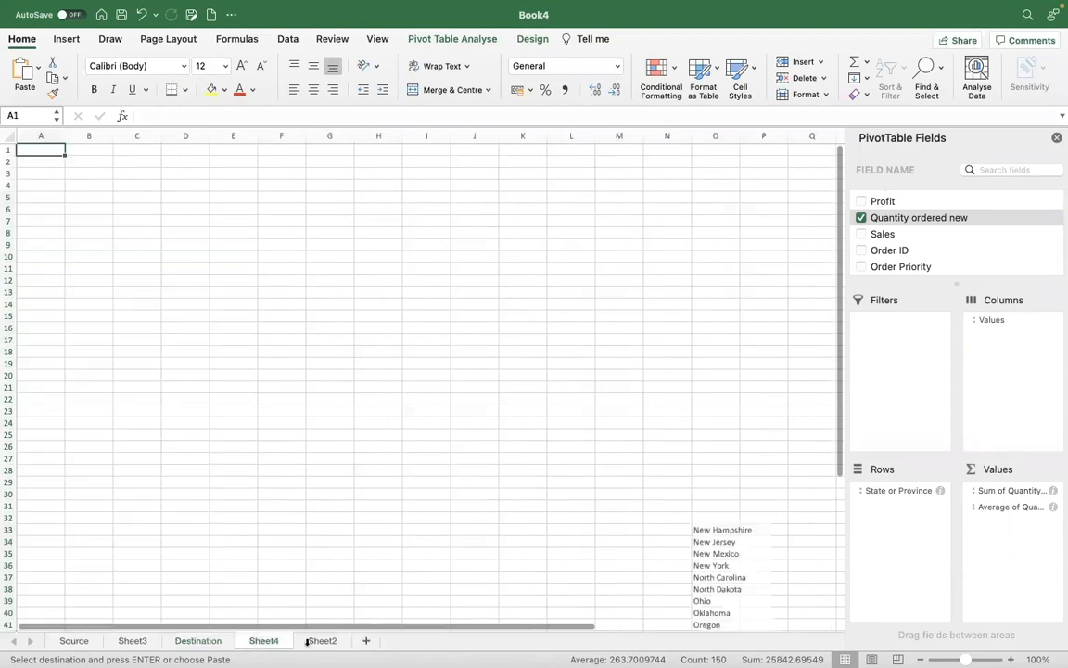
key("super+v")
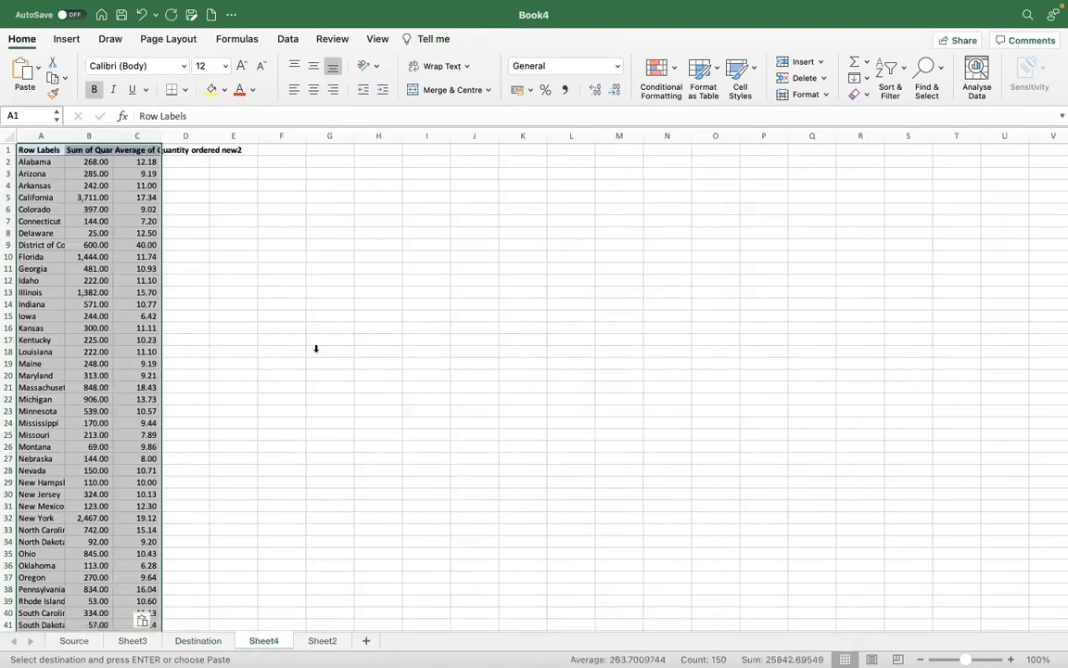
left_click(85, 257)
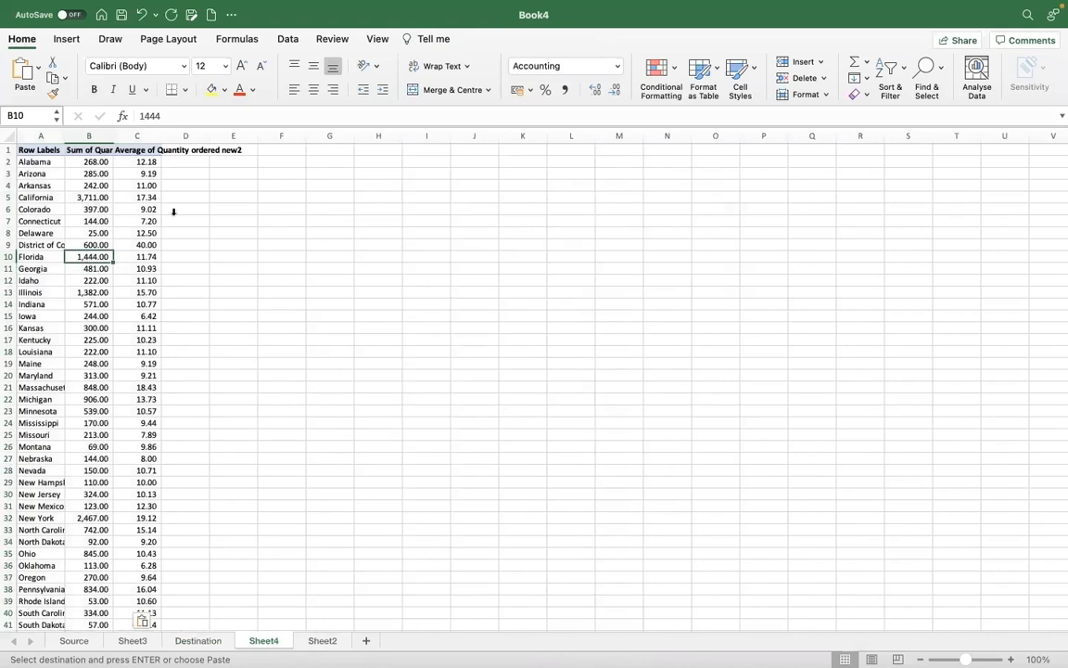
left_click(42, 149)
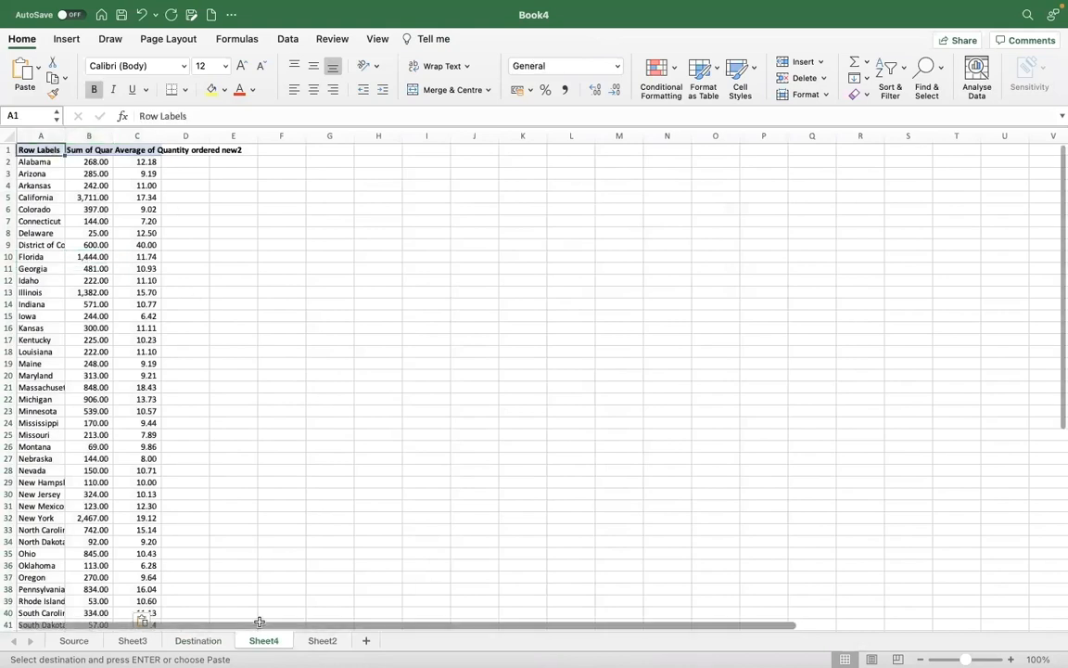
Cancel the copy selection on the Destination sheet and compare its pivot table with the pasted data on Sheet4
left_click(197, 640)
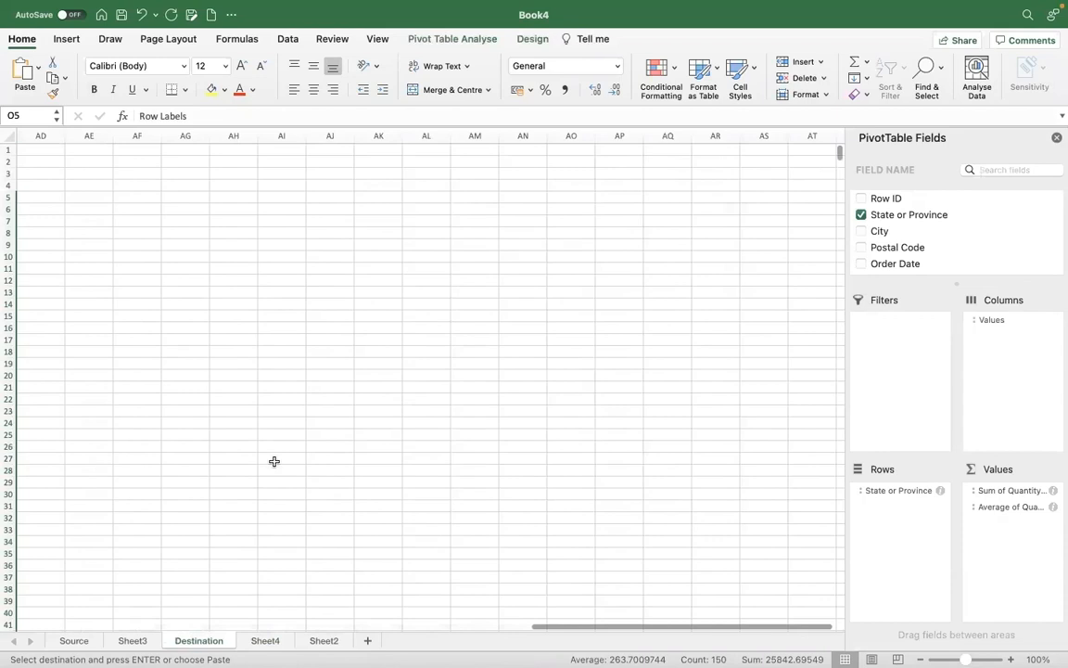
scroll(274, 461, "left", 10)
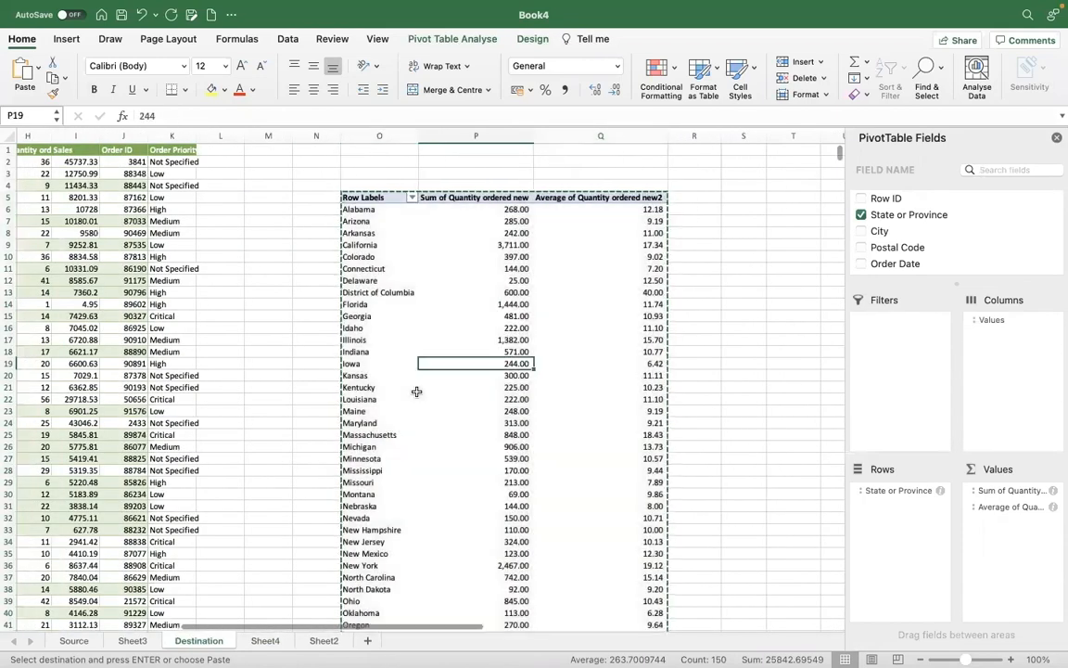
key("Escape")
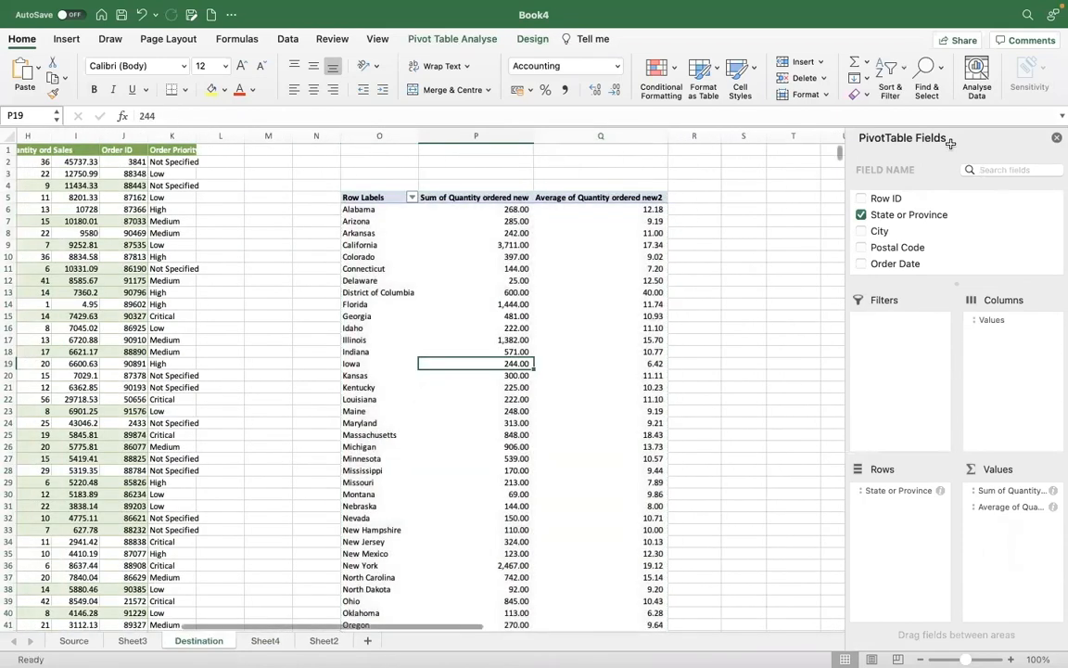
left_click(321, 641)
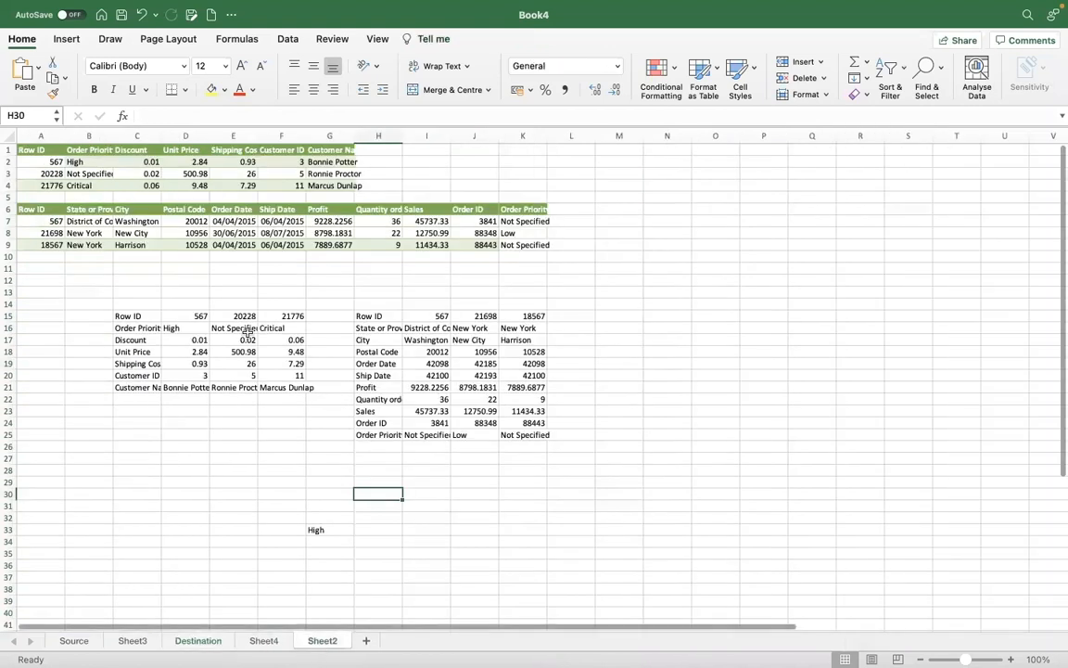
left_click(264, 641)
left_click(121, 245)
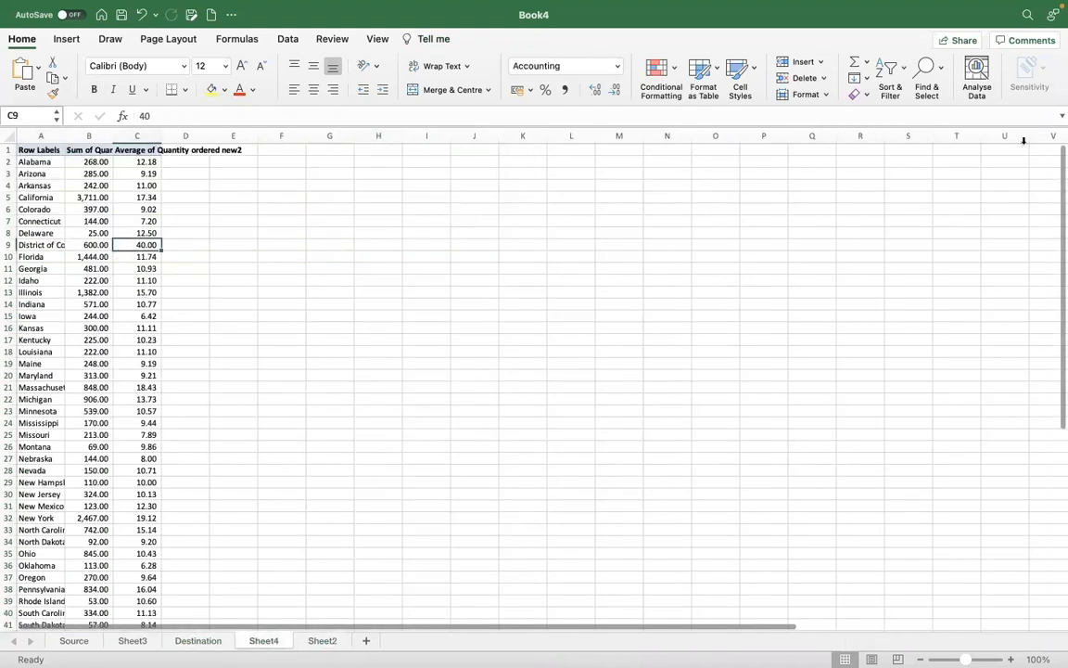
Insert a column chart from A1:C50 on Sheet4 and enlarge it to span about columns E to T, rows 13 to 42
left_click_drag(41, 151, 139, 150)
key("super+shift+Down")
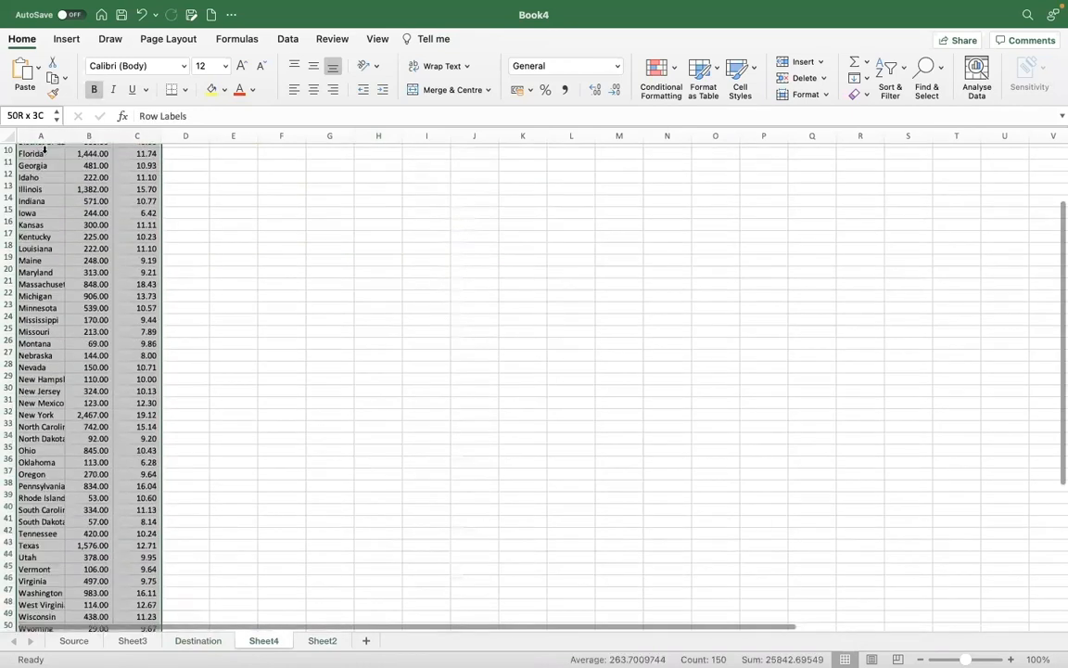
left_click(72, 42)
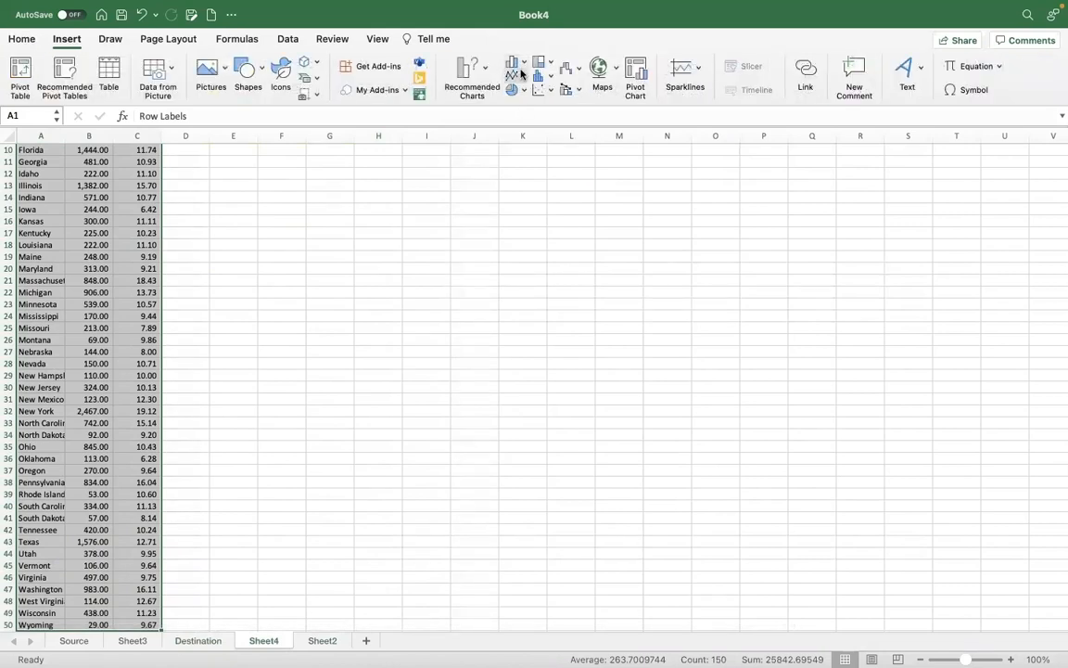
left_click(516, 64)
left_click(557, 139)
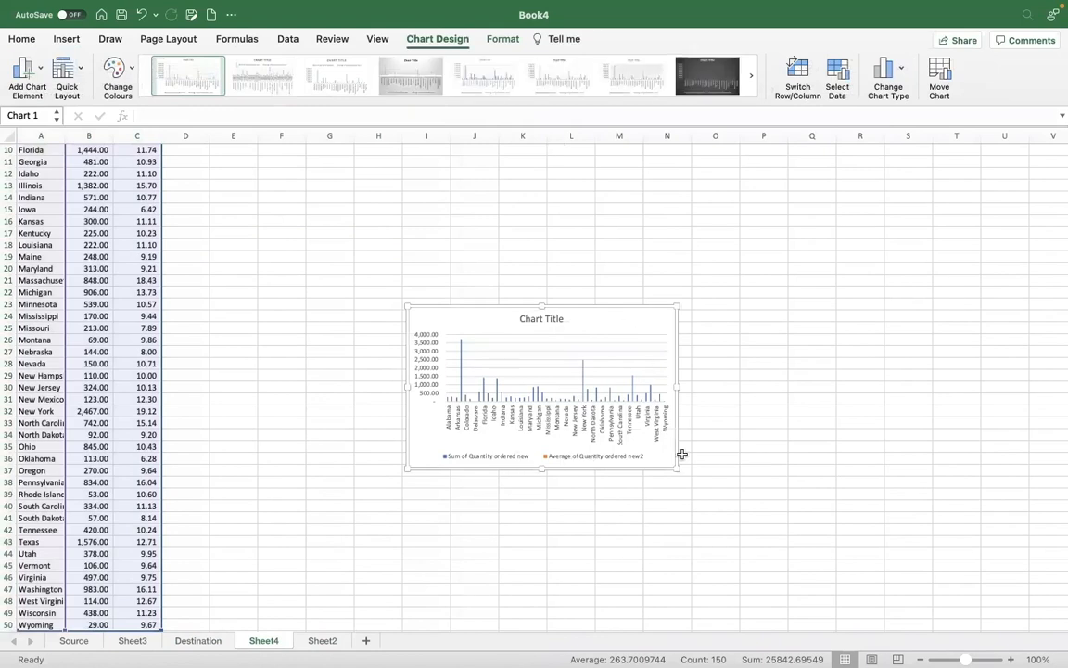
left_click_drag(678, 471, 960, 531)
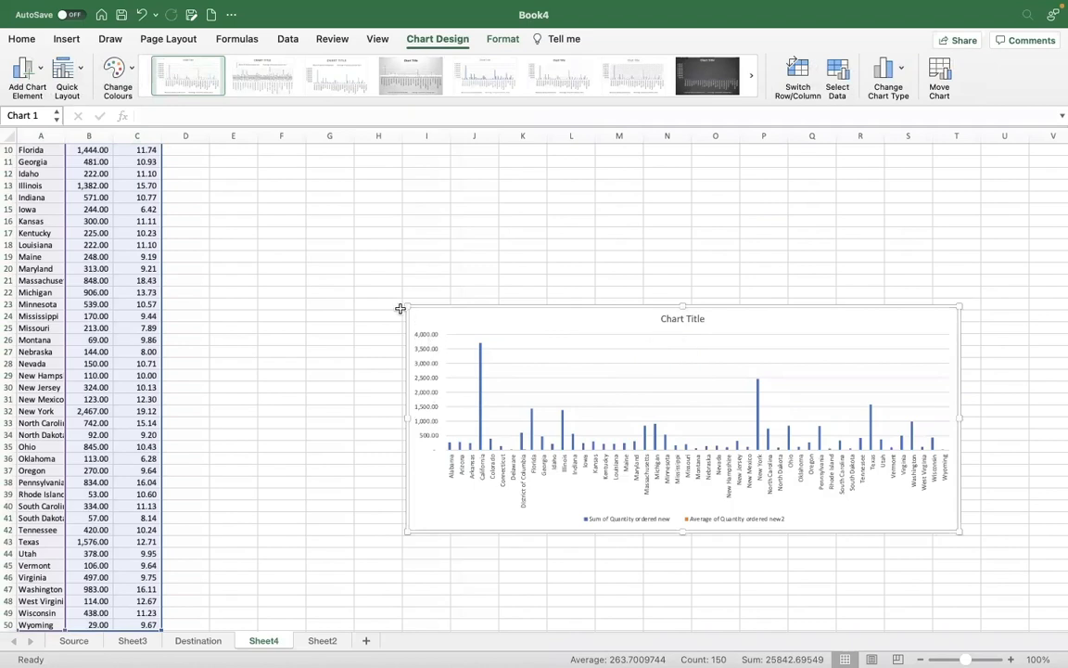
left_click_drag(405, 308, 249, 186)
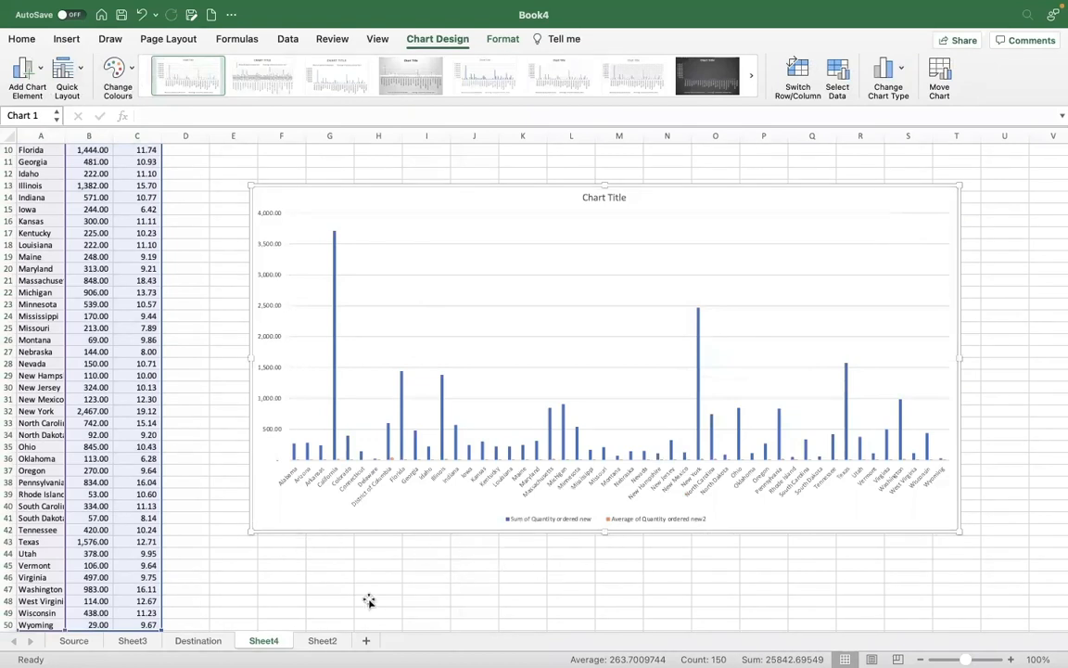
Check the area beside the Destination pivot table against the standard chart and its source range on Sheet4
key("ctrl+Page_Up")
scroll(337, 554, "right", 1)
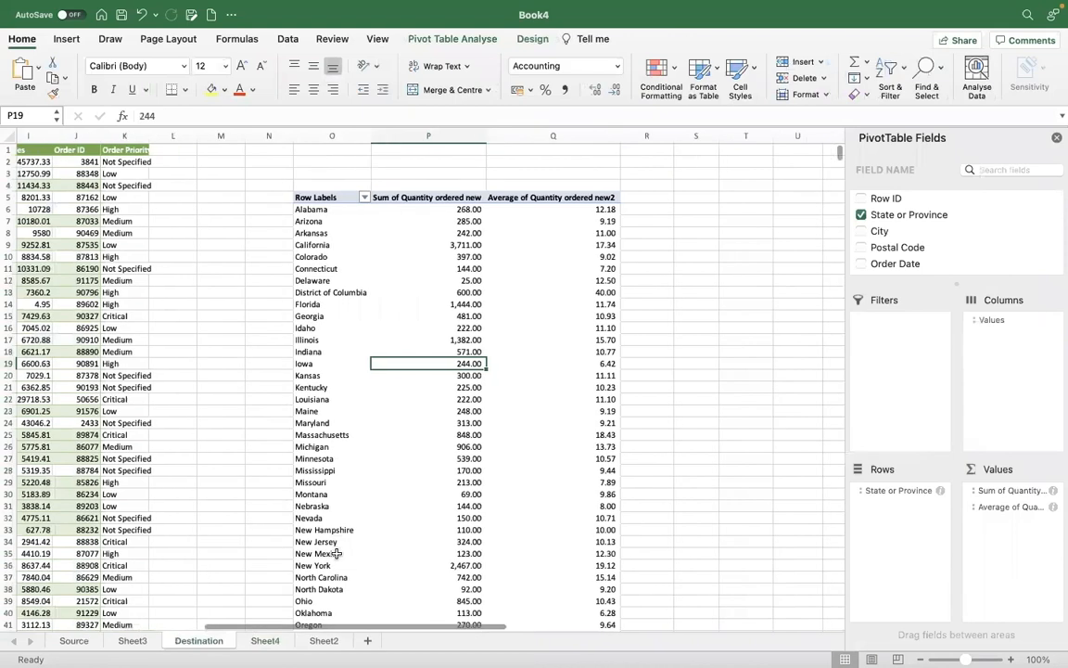
scroll(337, 554, "right", 1)
scroll(332, 552, "right", 6)
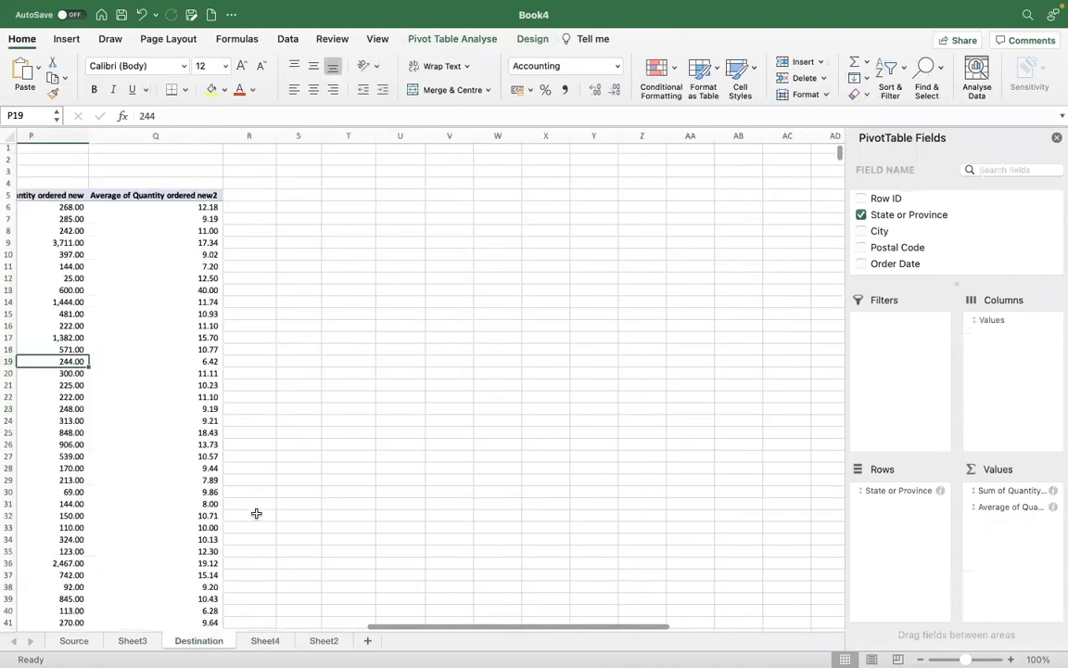
key("Right")
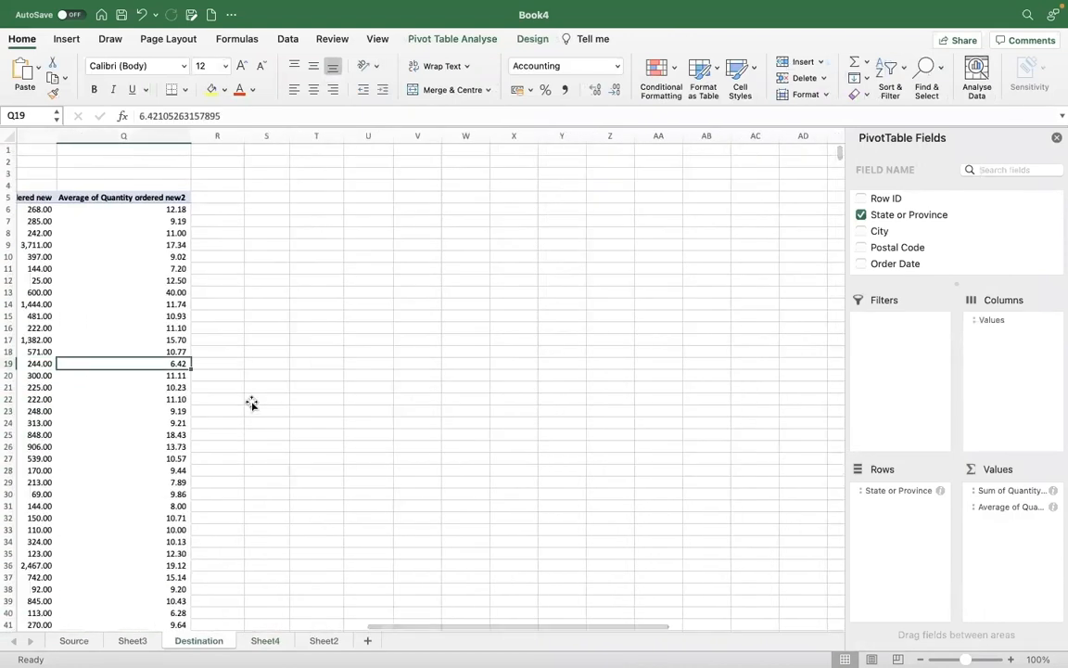
left_click(278, 642)
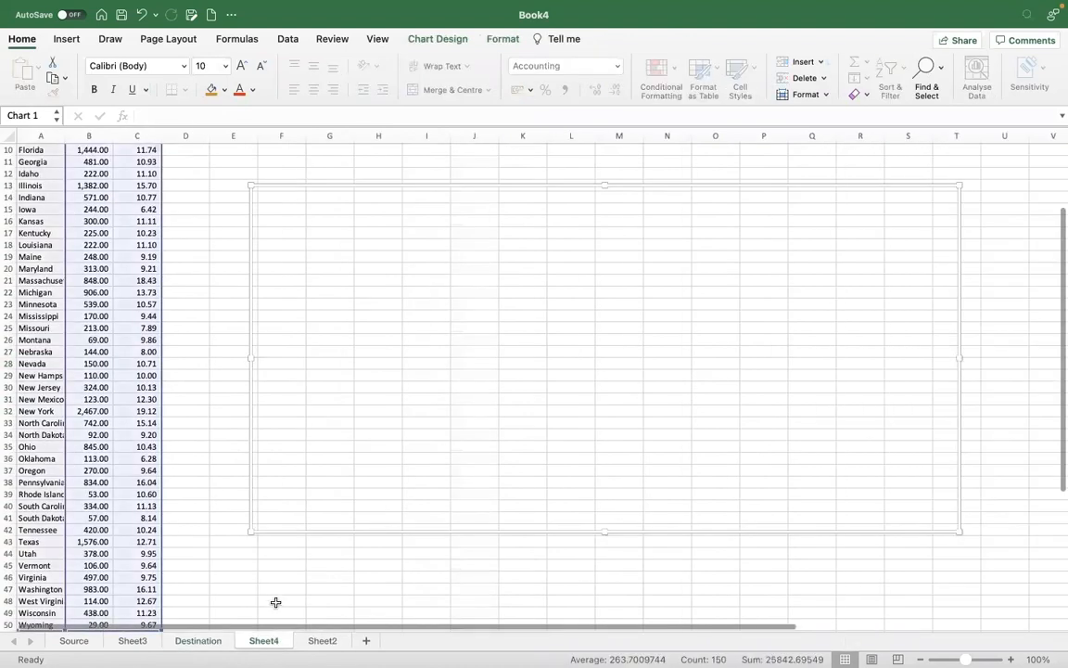
scroll(516, 435, "up", 3)
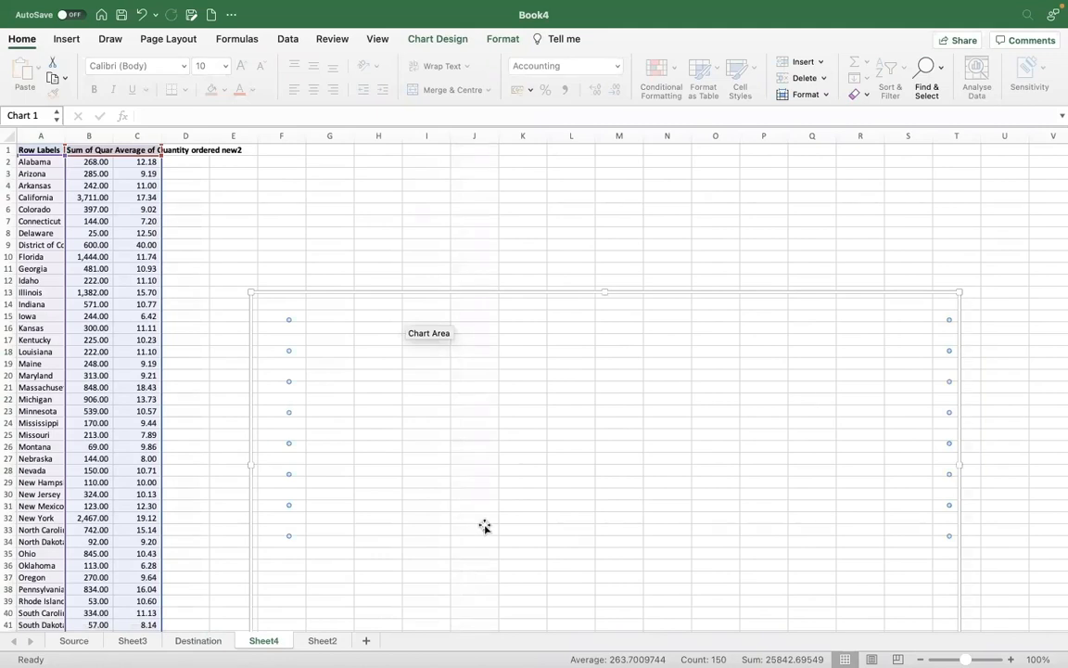
Compare the Destination sheet's pivot table and its field layout with the plain data copy and chart on Sheet4
left_click(199, 641)
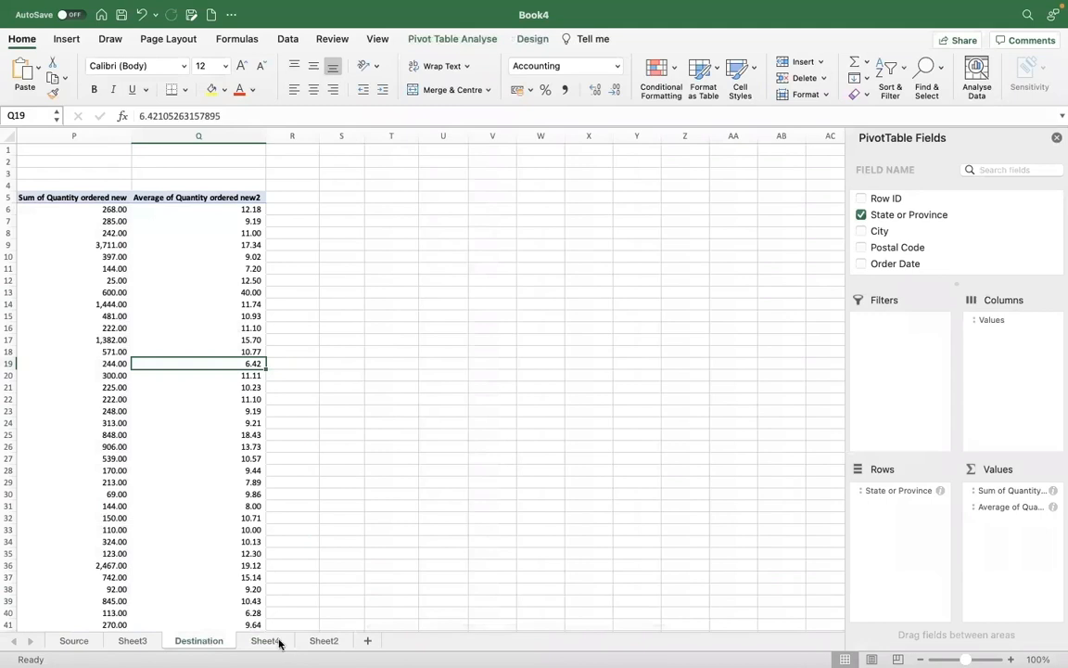
scroll(279, 644, "right", 3)
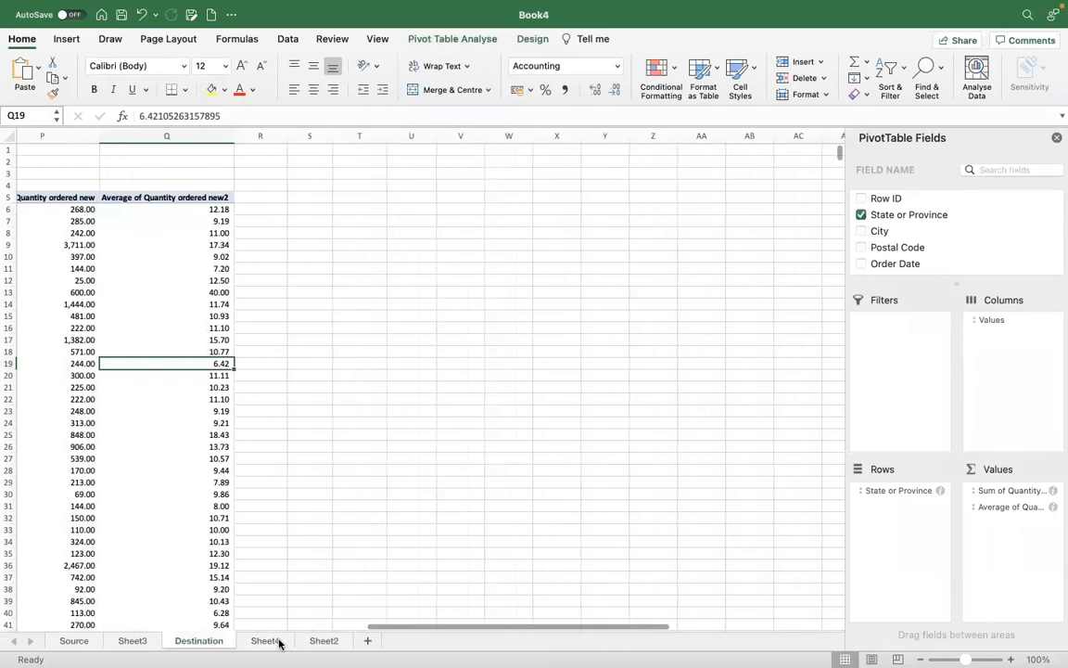
scroll(279, 643, "left", 4)
scroll(329, 281, "left", 3)
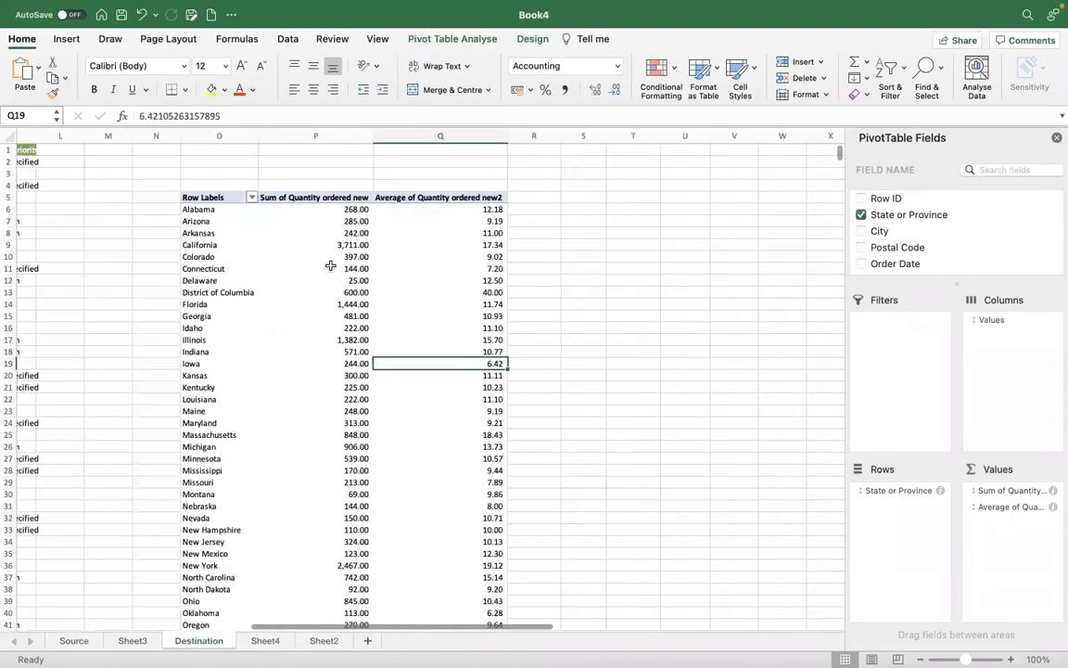
left_click(331, 266)
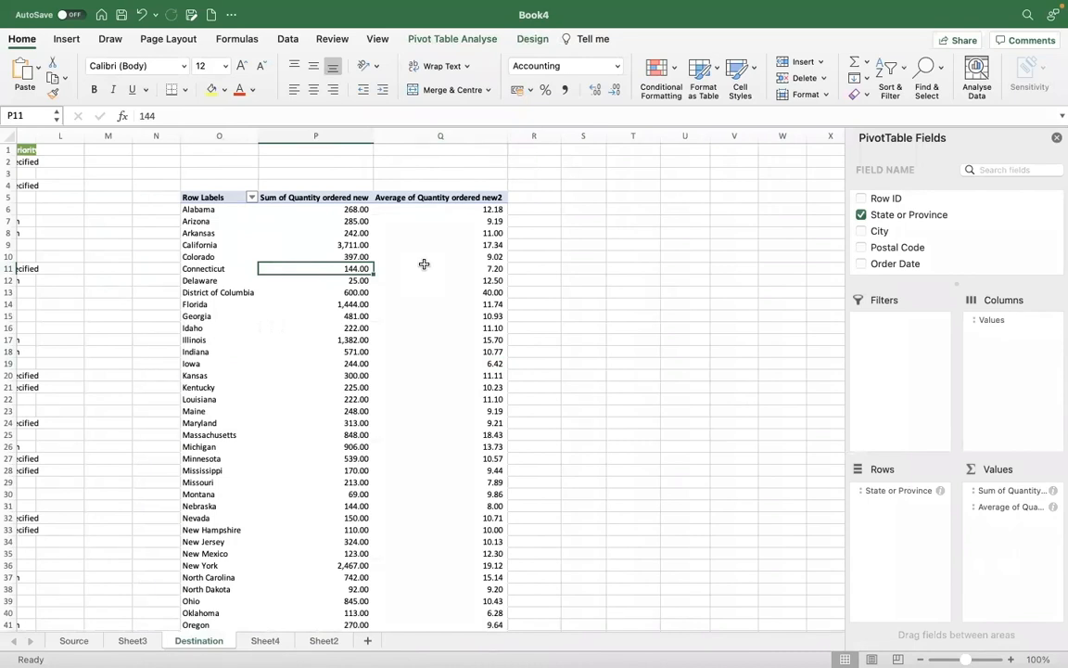
left_click(281, 640)
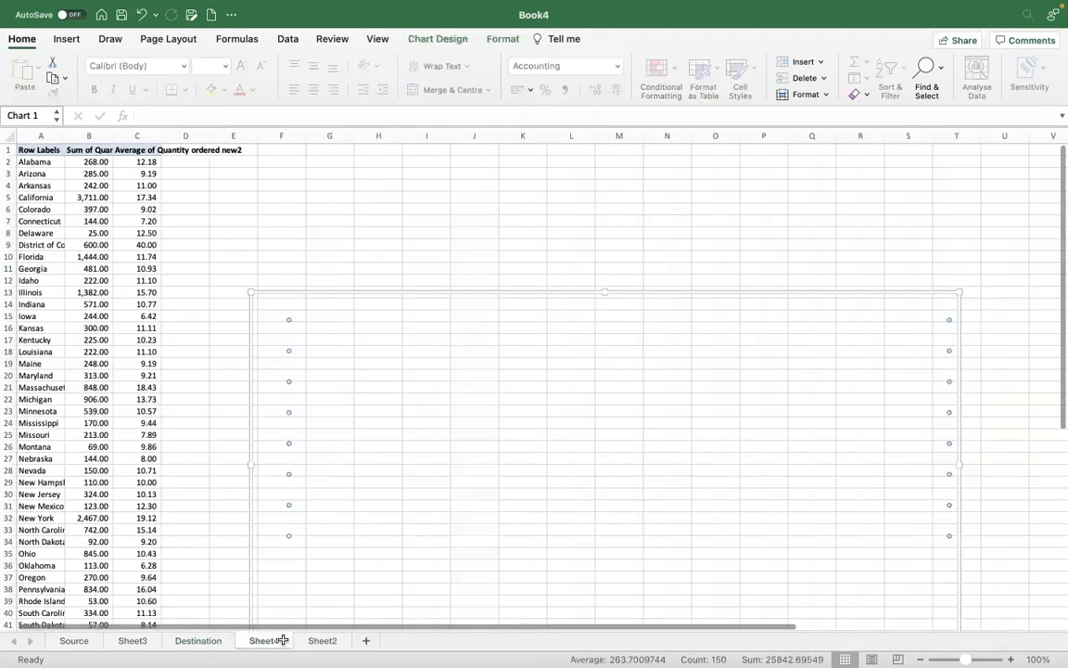
left_click(199, 641)
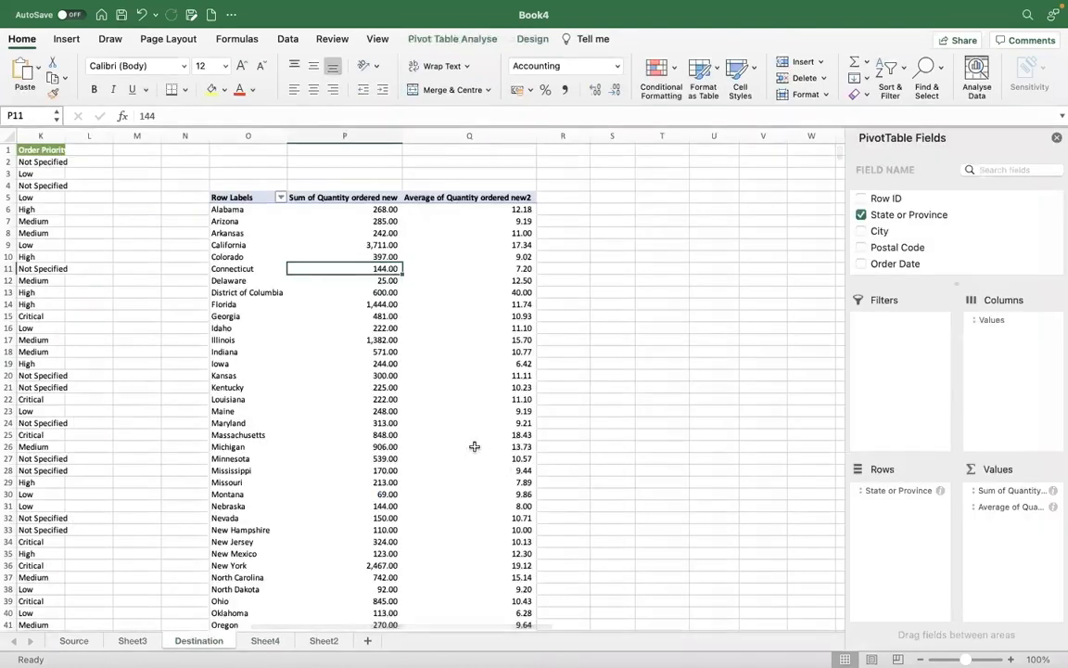
scroll(474, 446, "right", 2)
scroll(474, 446, "down", 1)
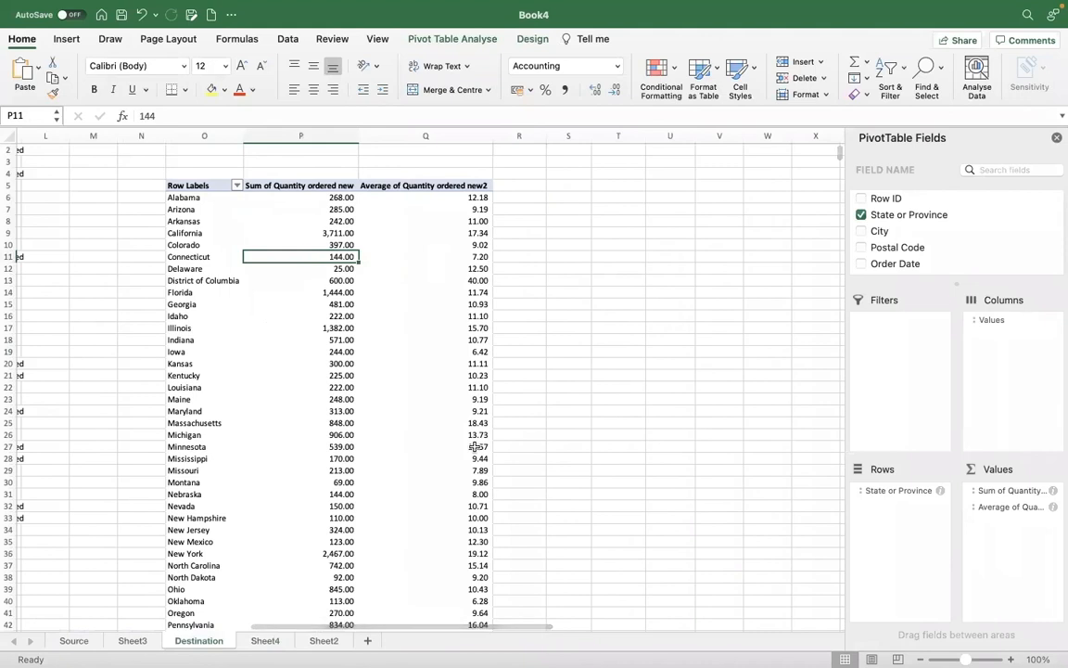
Try to delete Colorado's sum of quantity ordered from the pivot table on the Destination sheet
left_click(199, 185)
left_click(302, 242)
key("Delete")
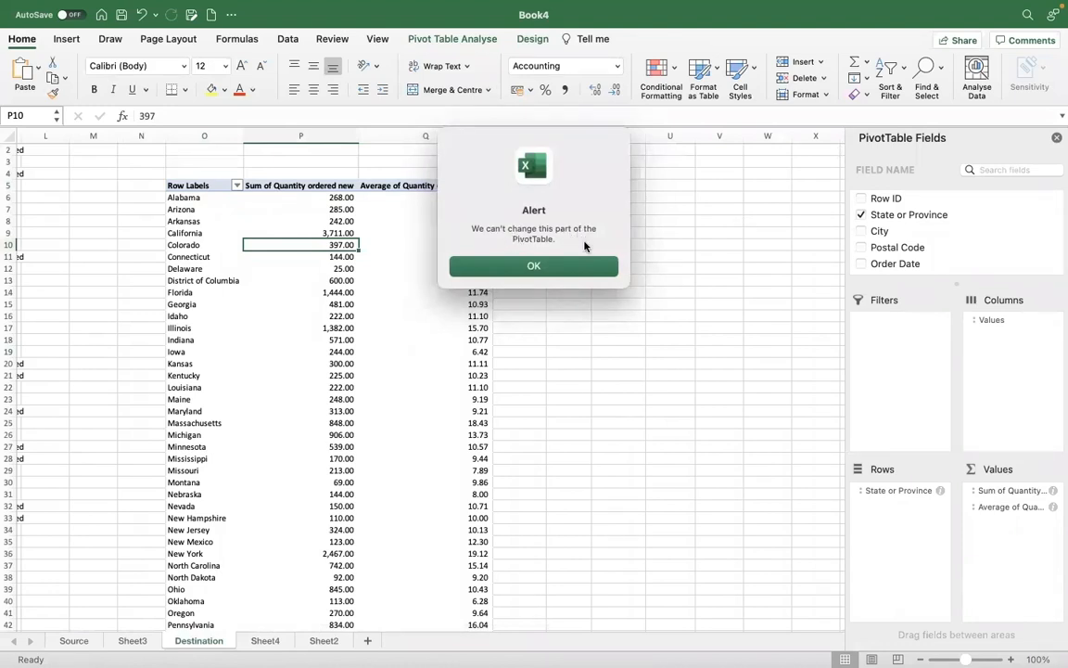
key("Return")
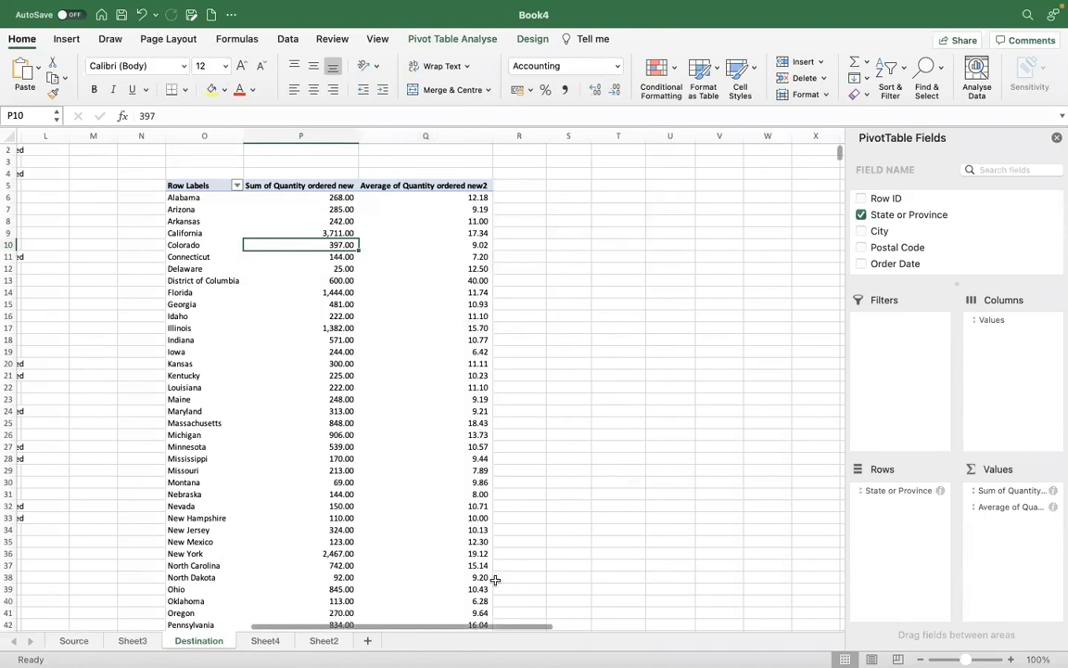
Set Delaware's sum of quantity ordered in cell B8 on Sheet4 to 45
left_click(270, 640)
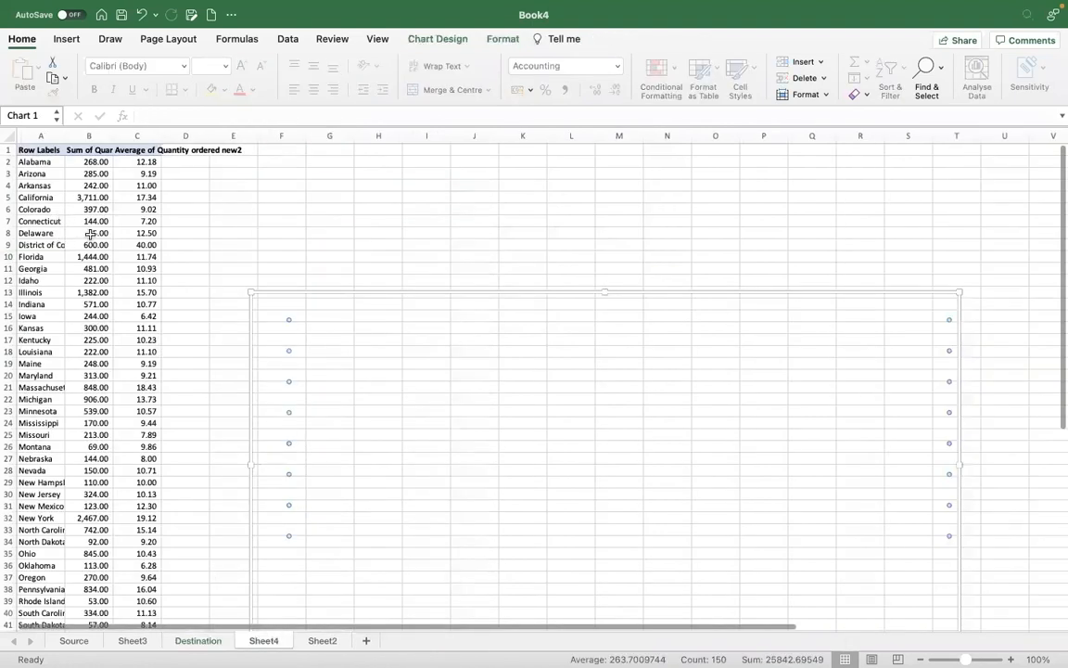
left_click(91, 234)
type("45")
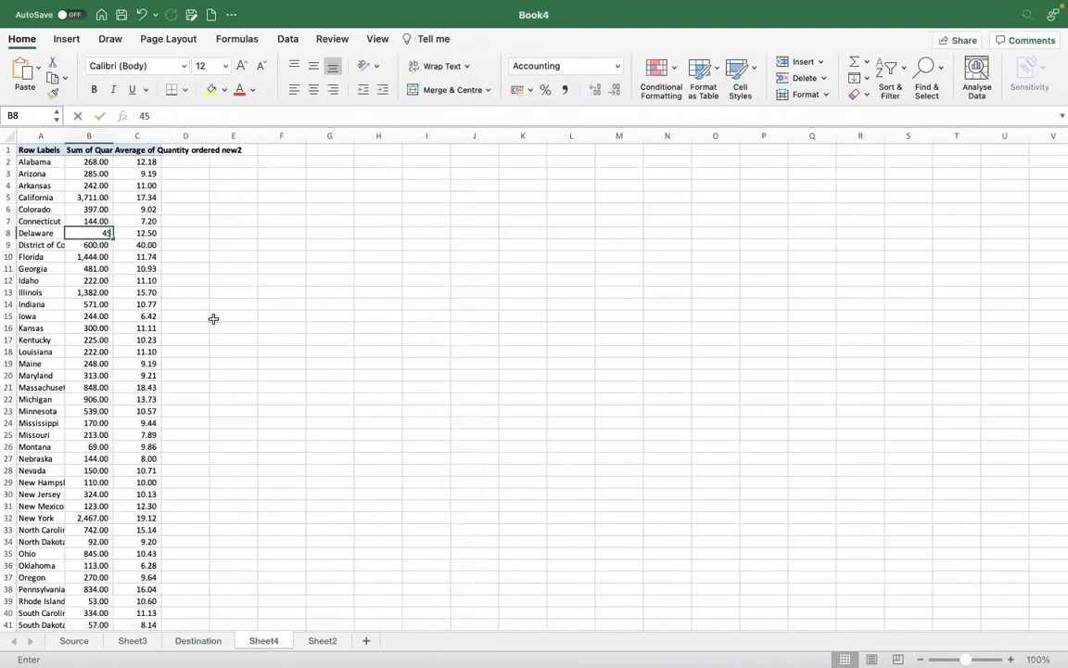
key("Return")
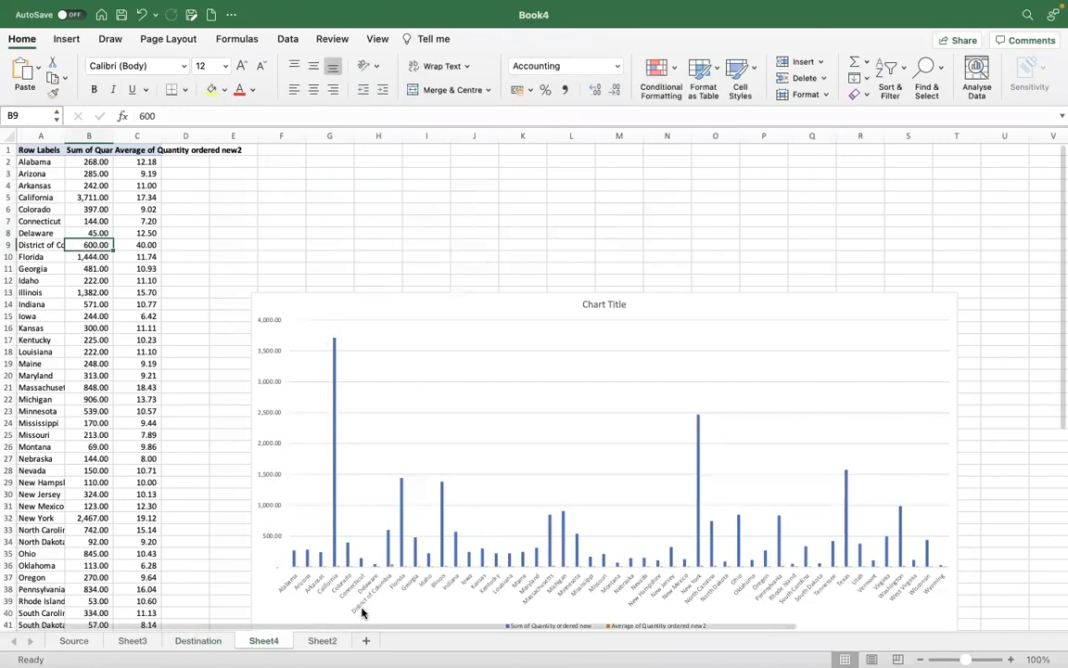
Insert a line pivot chart from the pivot table on the Destination sheet
left_click(198, 641)
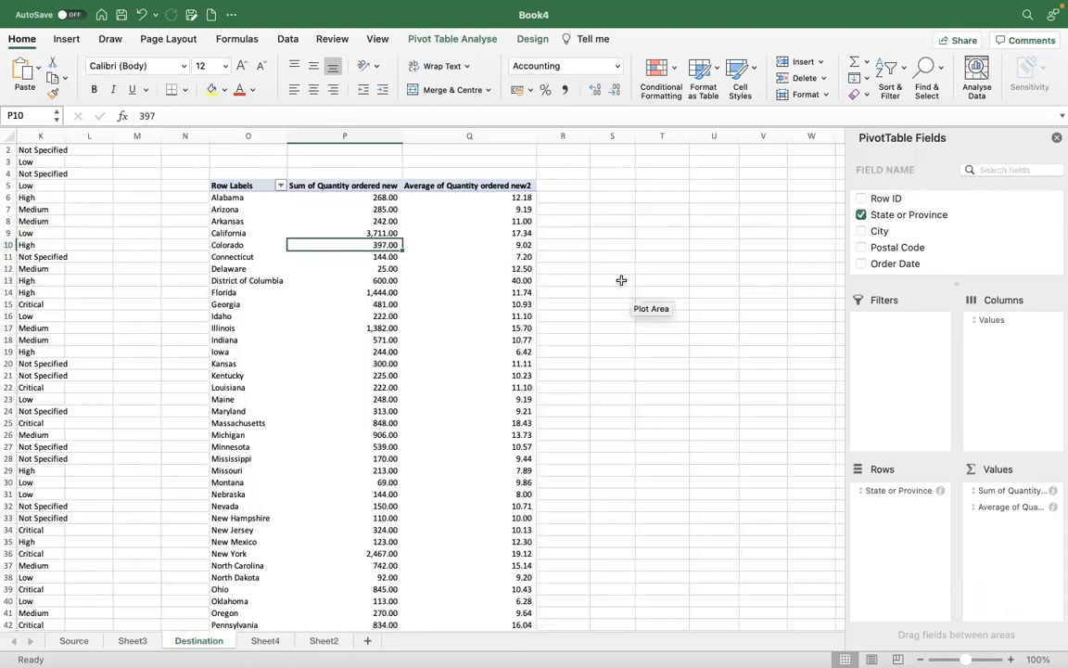
left_click(67, 39)
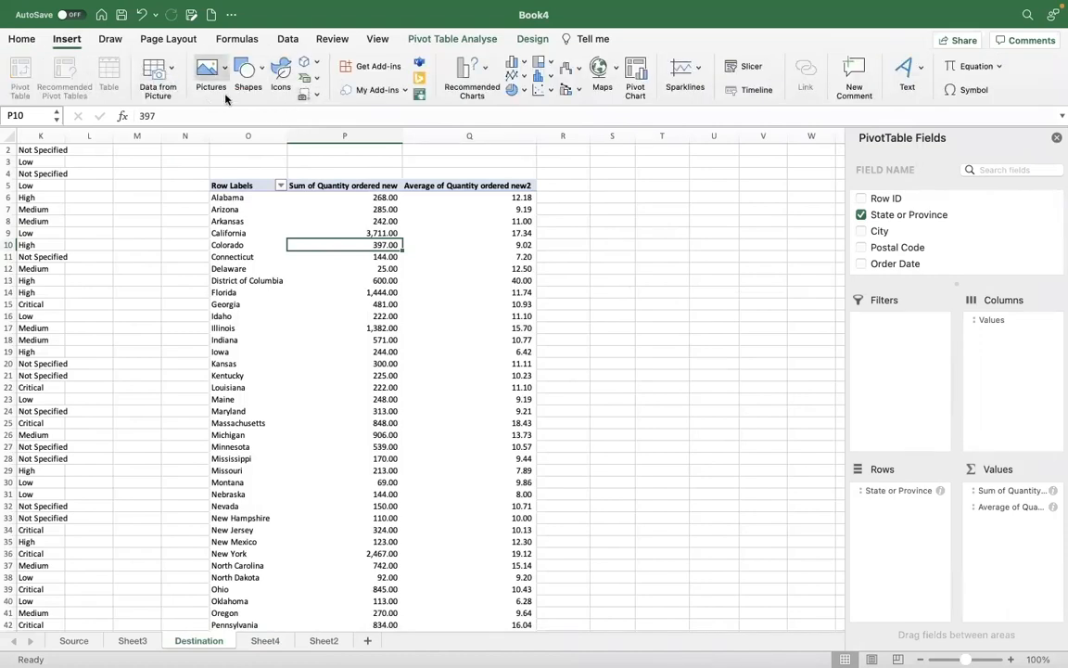
left_click(522, 77)
left_click(546, 143)
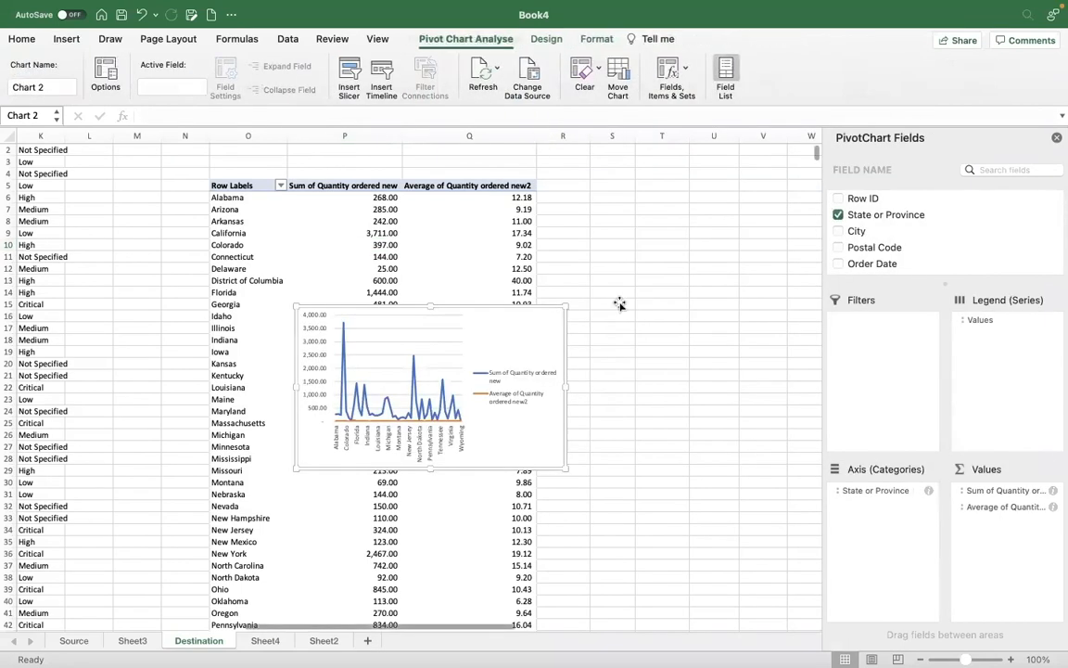
Widen the pivot chart and place it beside the pivot table, spanning about columns R to Z, rows 9 to 24
left_click_drag(568, 479, 776, 477)
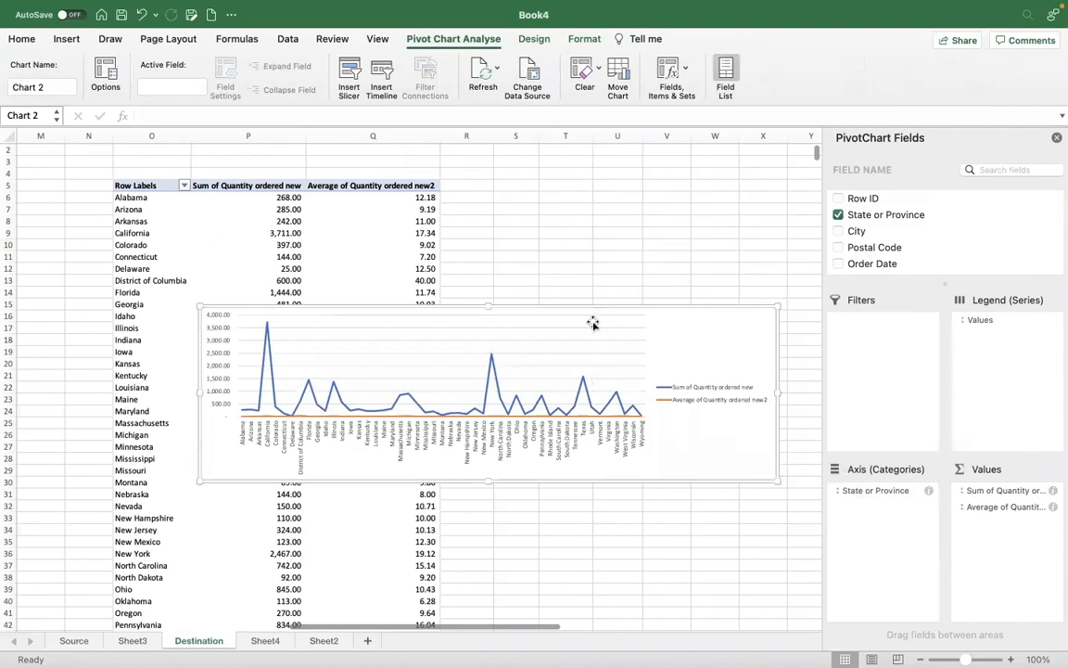
left_click_drag(675, 322, 759, 259)
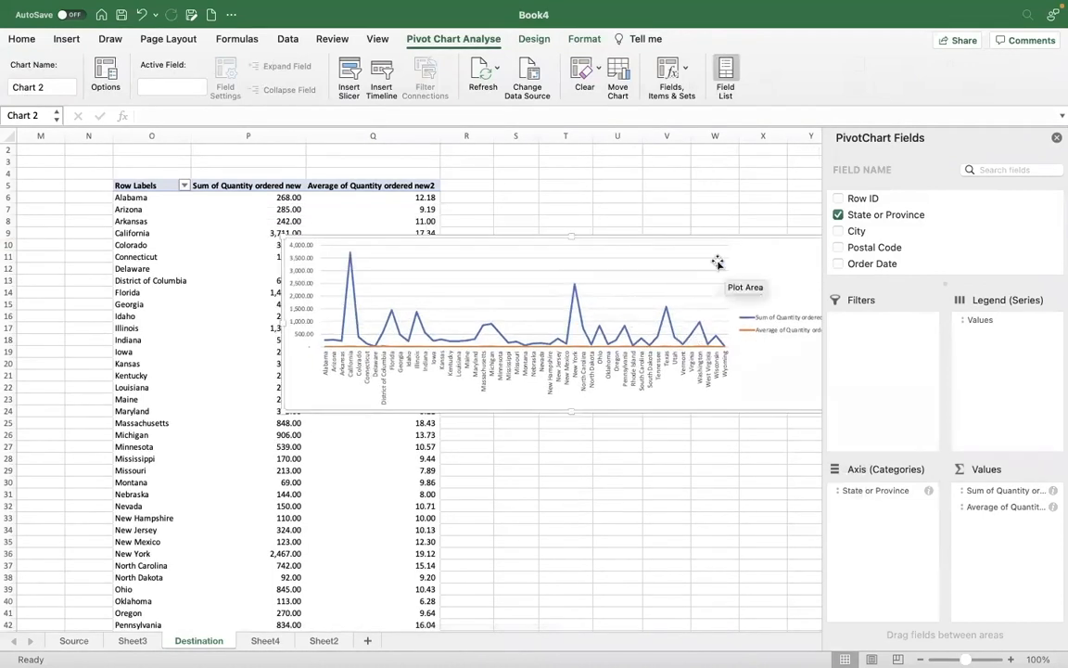
left_click_drag(284, 320, 439, 320)
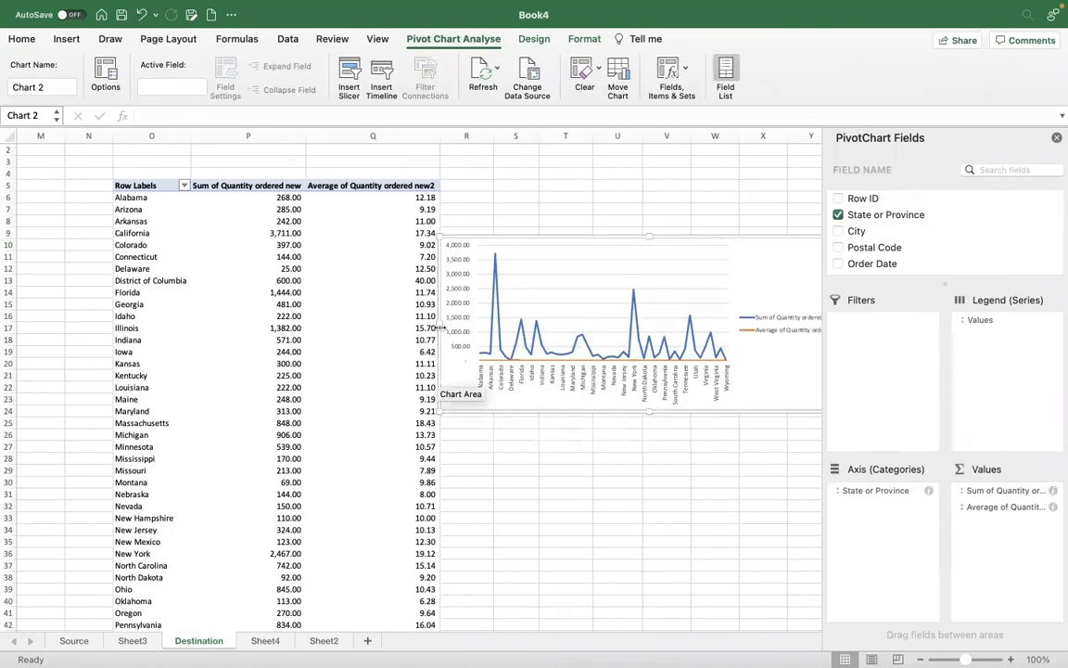
left_click_drag(439, 326, 457, 326)
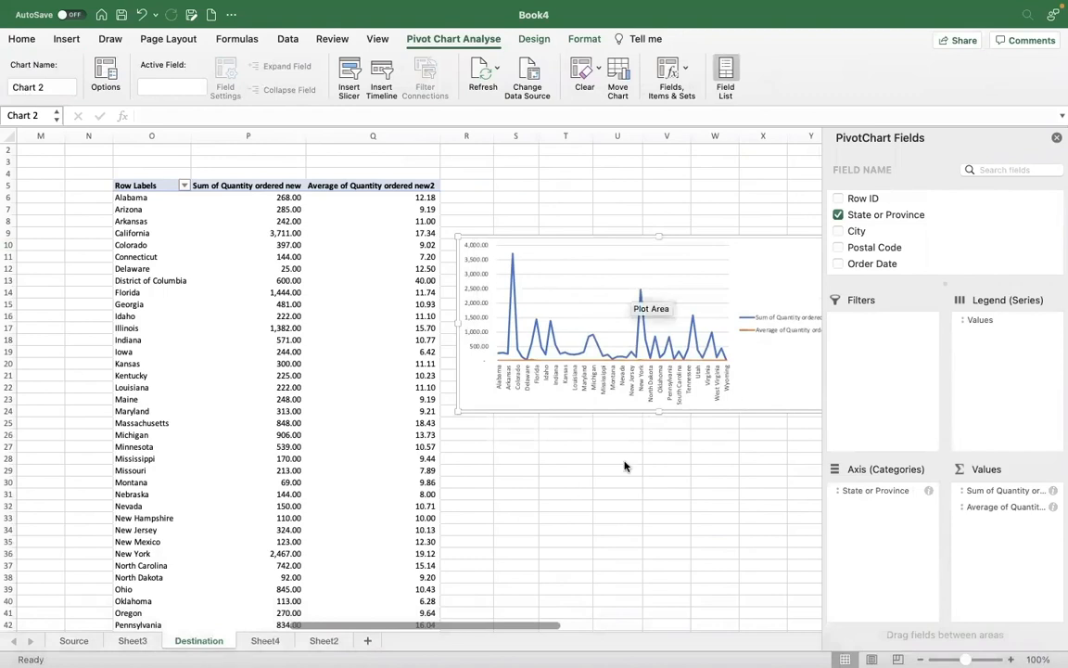
Compare the standard column chart and its source range on Sheet4 with the pivot chart on the Destination sheet
left_click(267, 640)
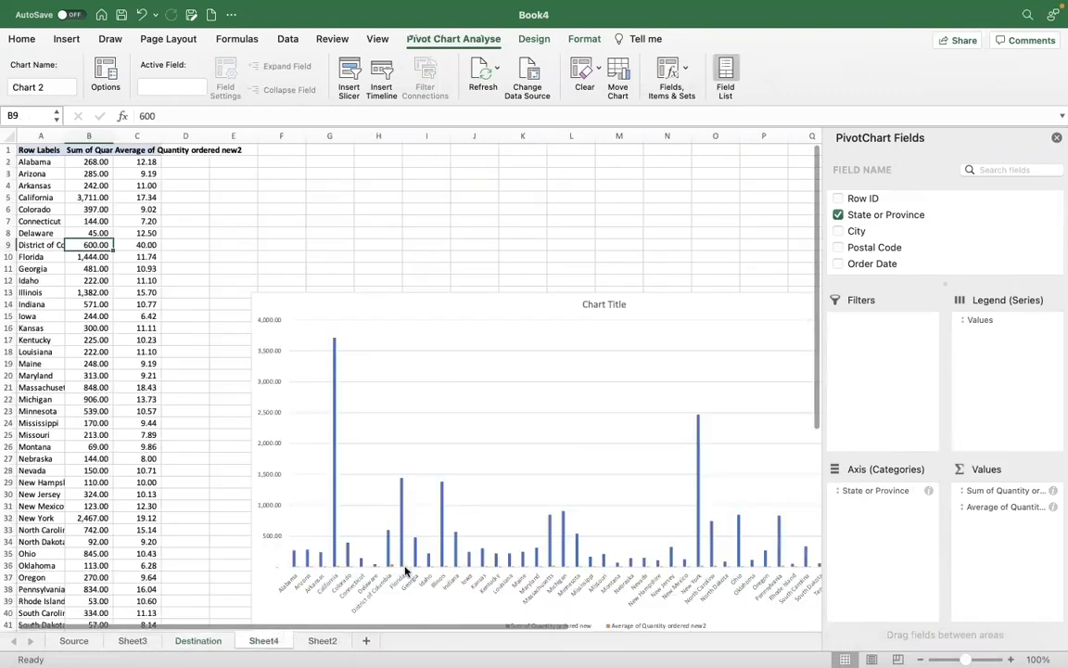
left_click(741, 330)
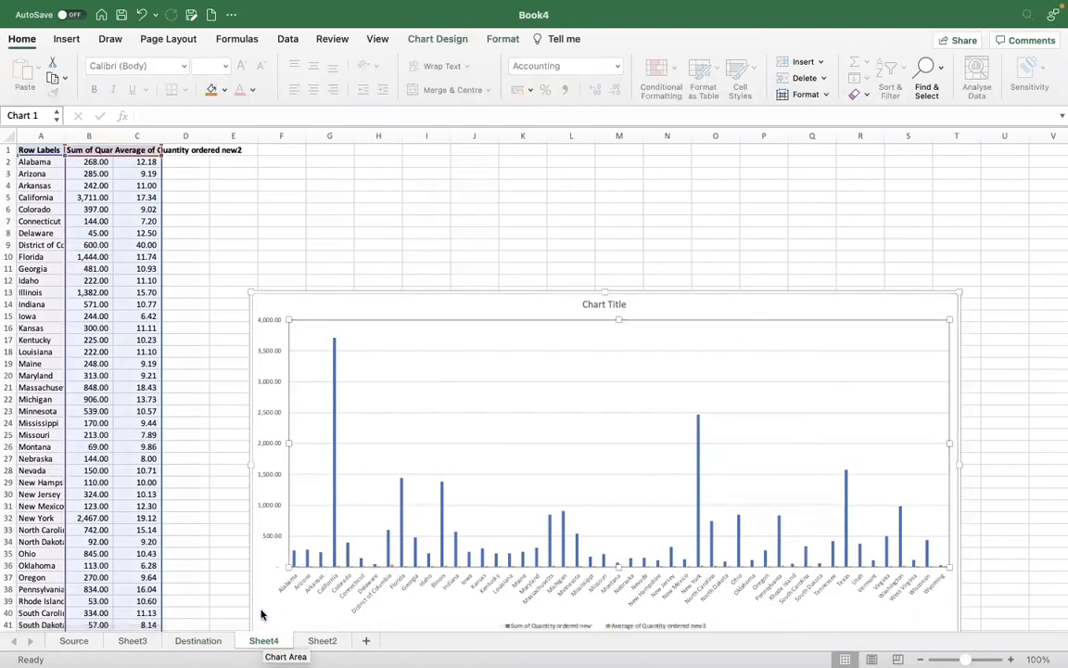
left_click(216, 644)
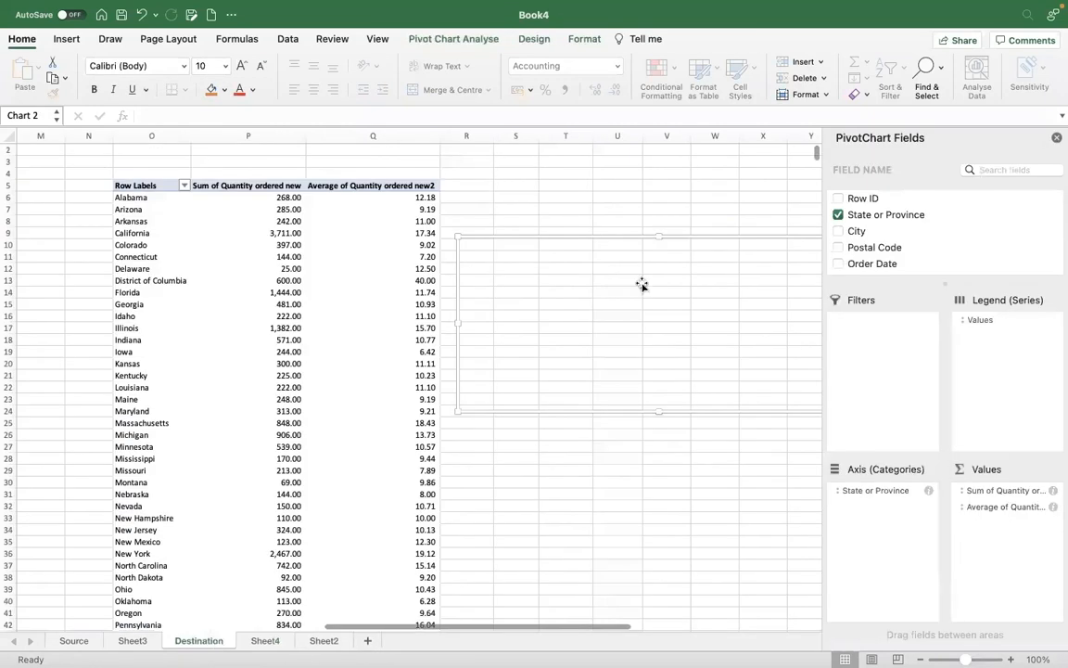
Examine the pivot chart's plot area and legend alongside the pivot table on the Destination sheet
left_click(494, 403)
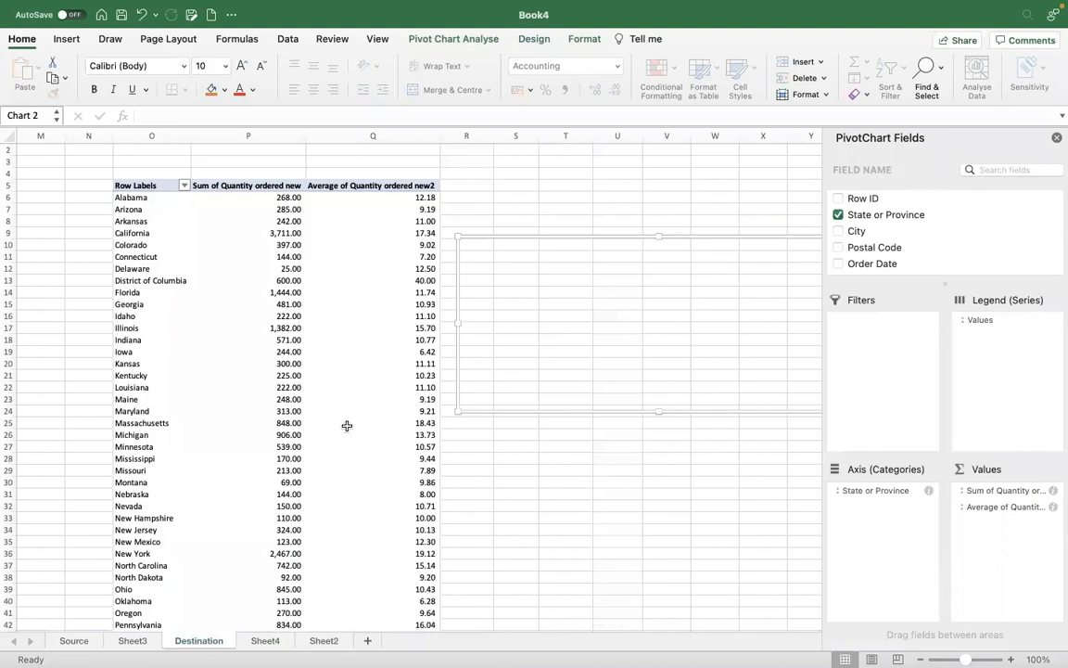
left_click(640, 267)
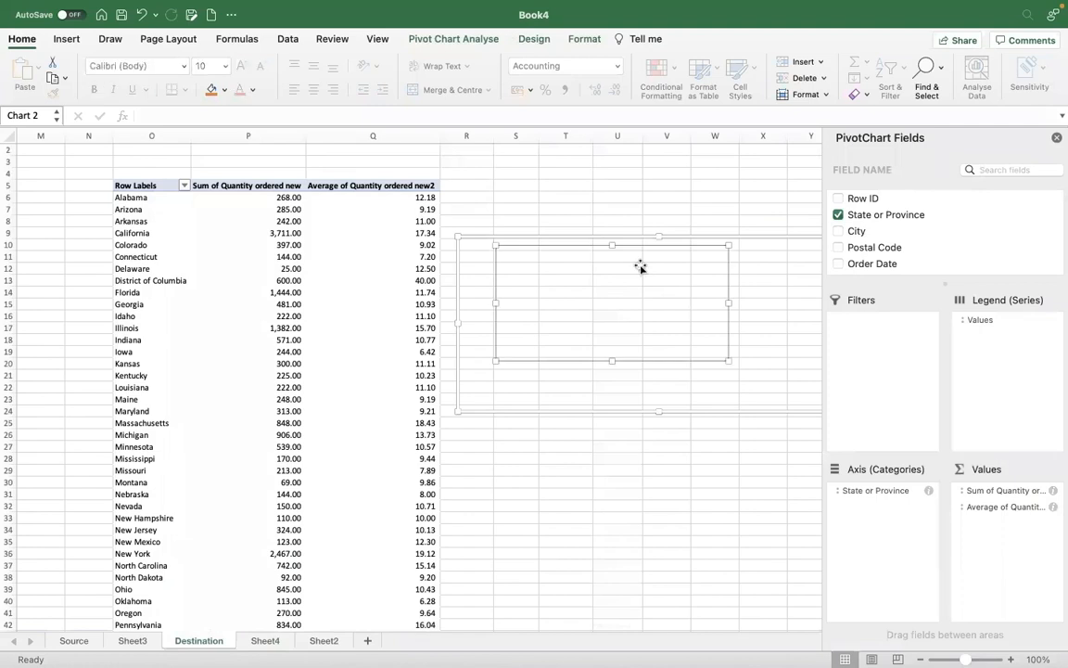
left_click(626, 382)
left_click(599, 295)
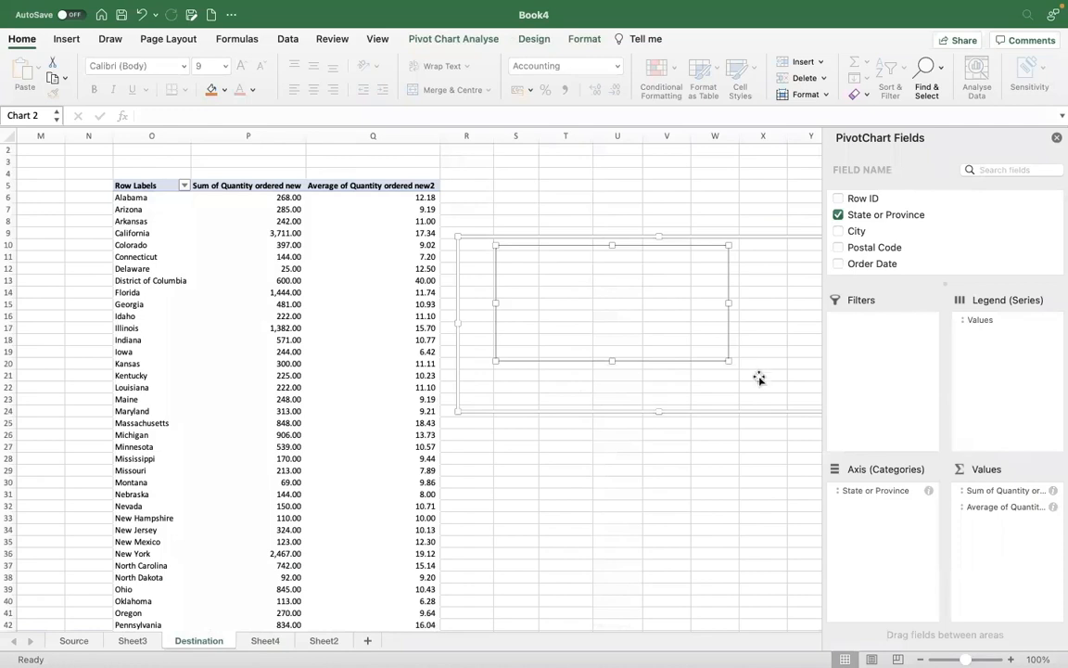
scroll(739, 358, "right", 3)
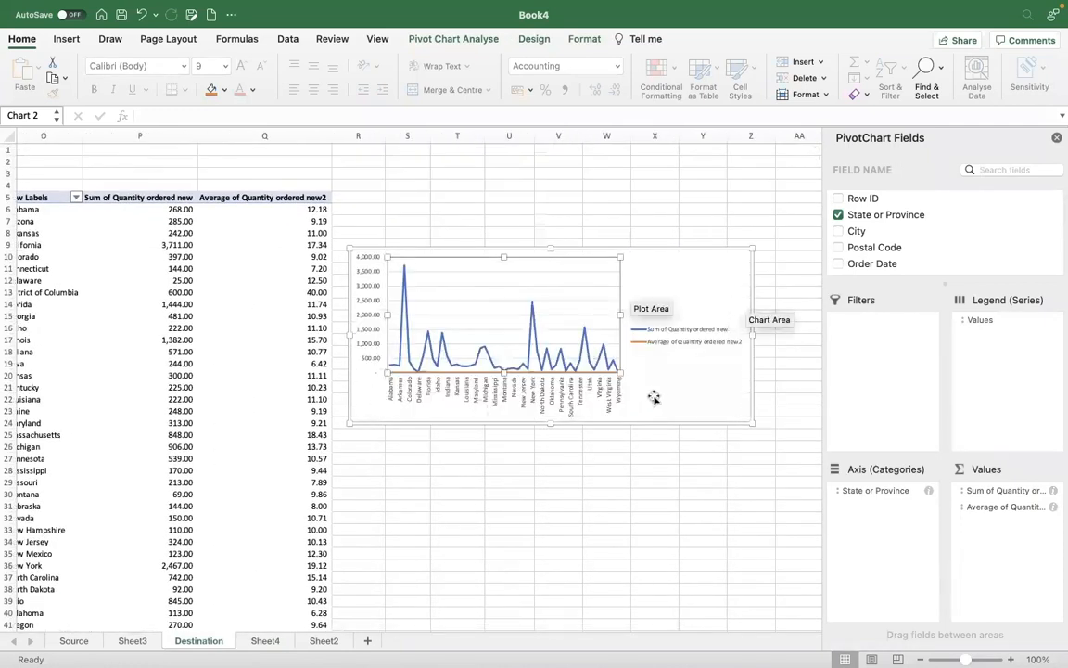
left_click(712, 405)
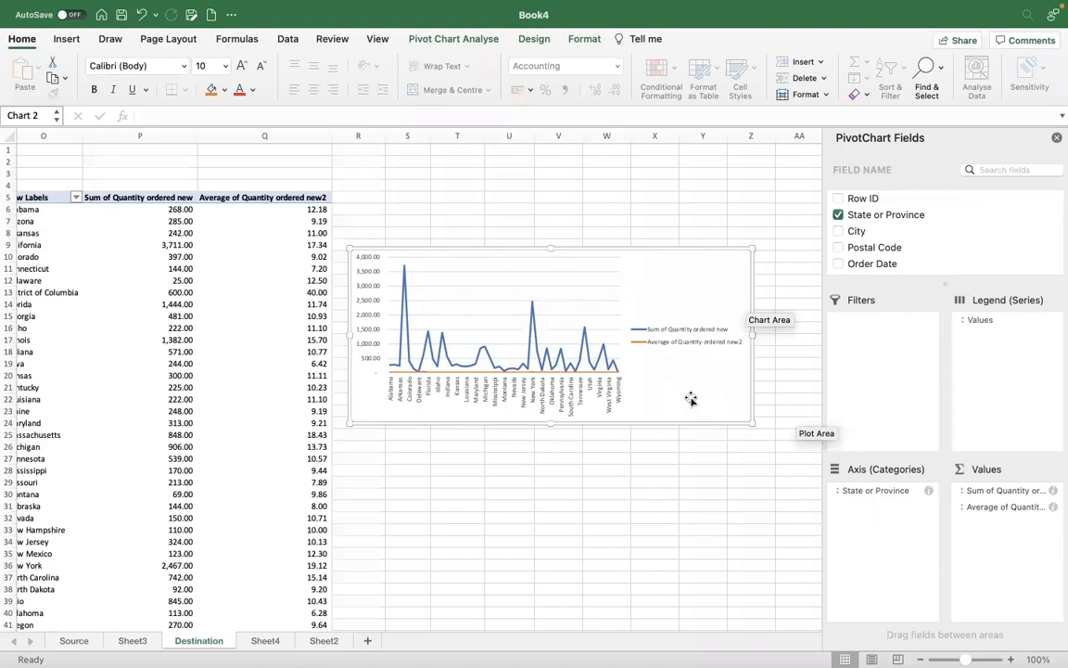
scroll(691, 399, "left", 2)
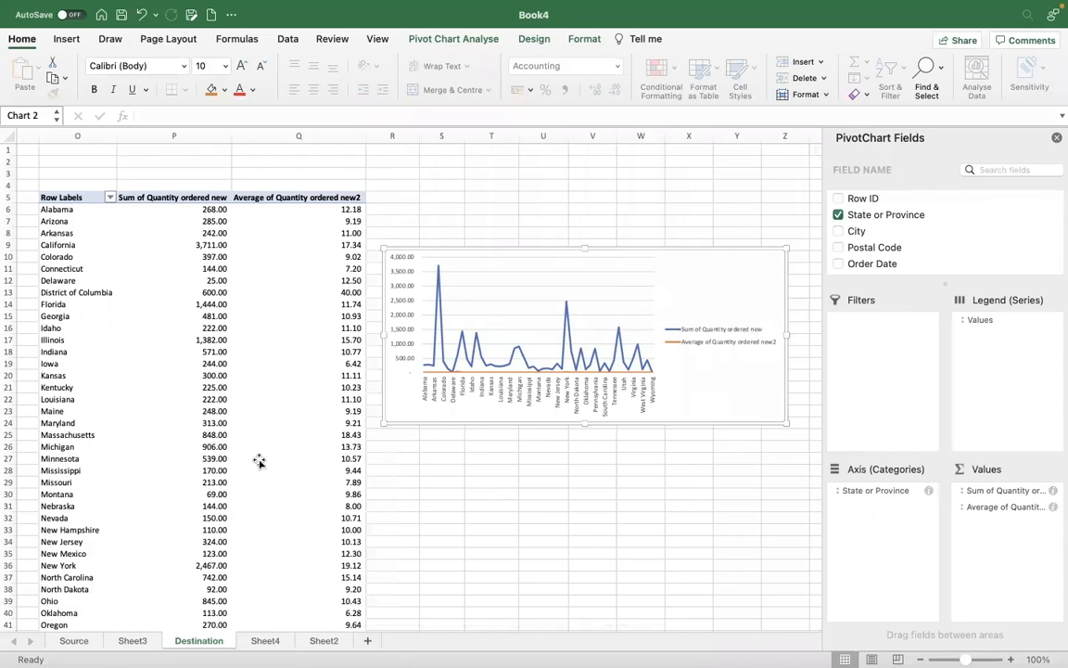
scroll(260, 460, "down", 2)
scroll(250, 455, "left", 1)
scroll(239, 448, "up", 1)
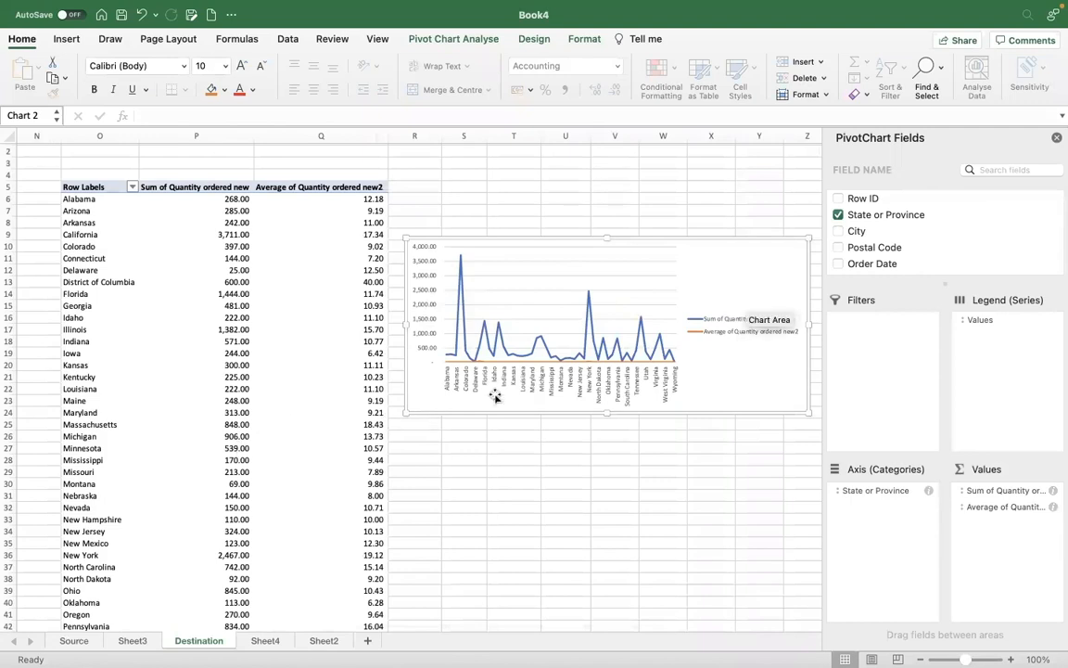
Copy the pivot chart, switch to the Excel-Lec-1 presentation in PowerPoint and end its slide show
right_click(722, 315)
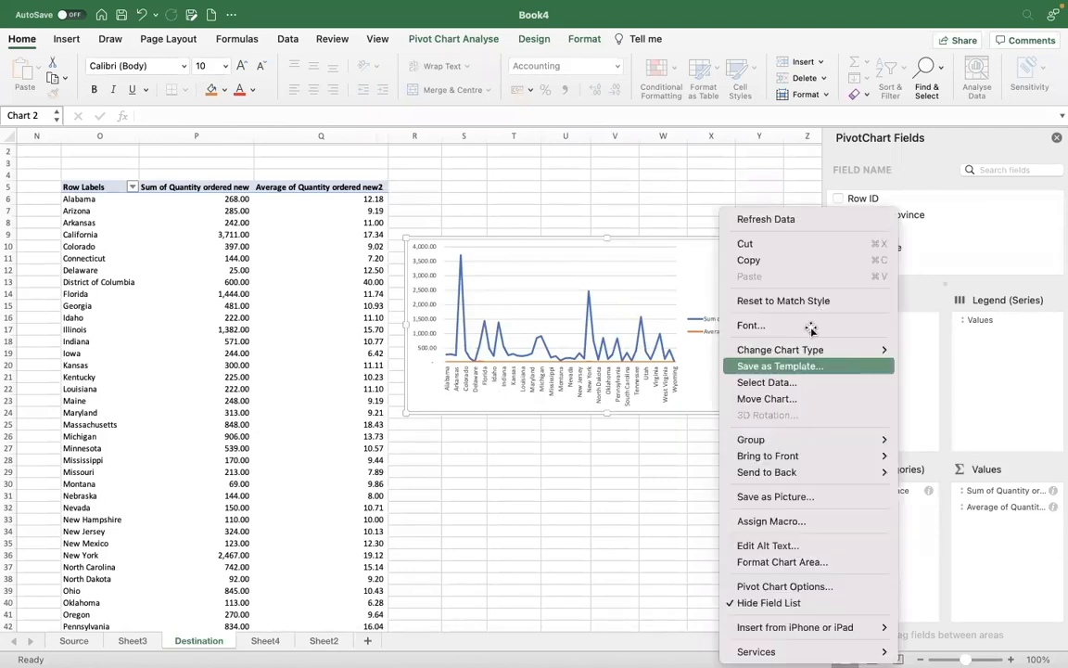
left_click(752, 260)
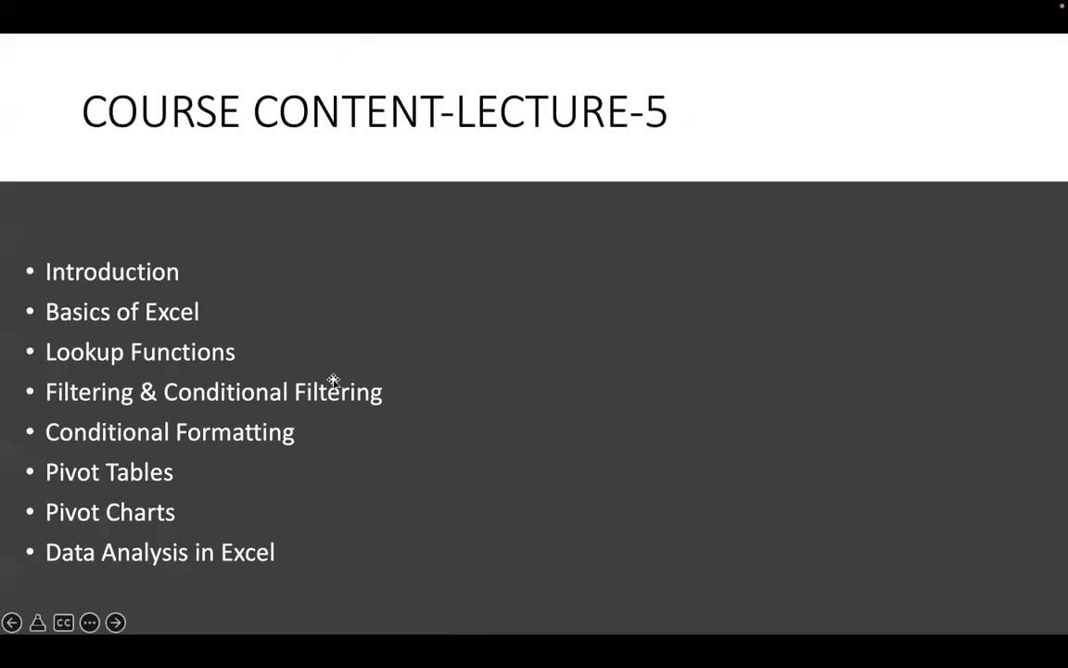
key("Escape")
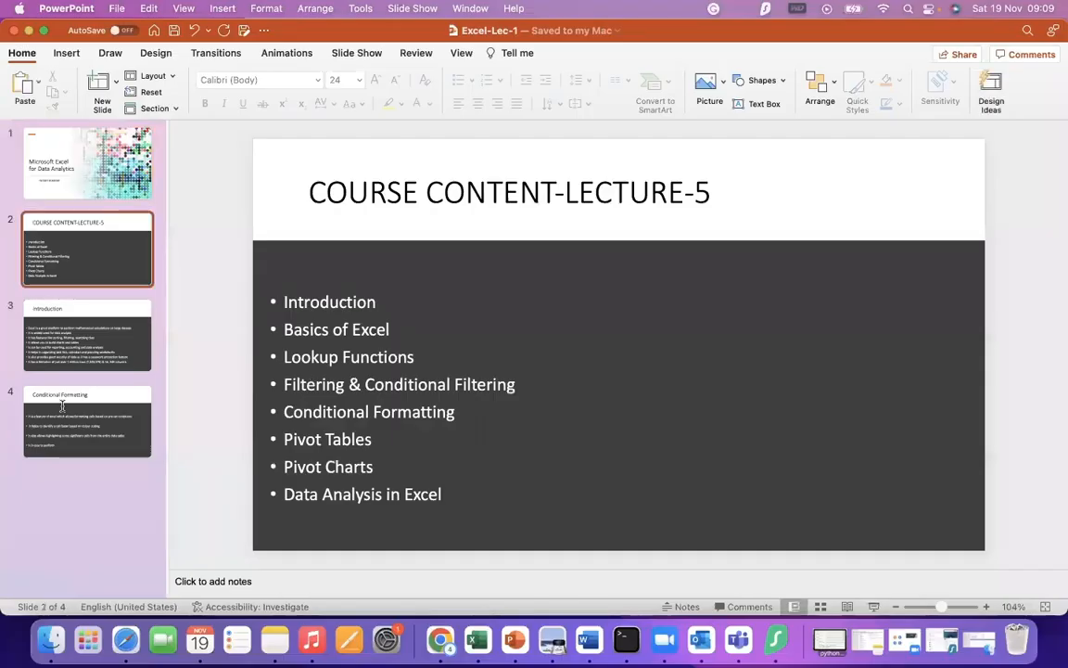
Add a slide after the Conditional Formatting slide and paste the copied pivot chart into its content area
right_click(62, 405)
key("Escape")
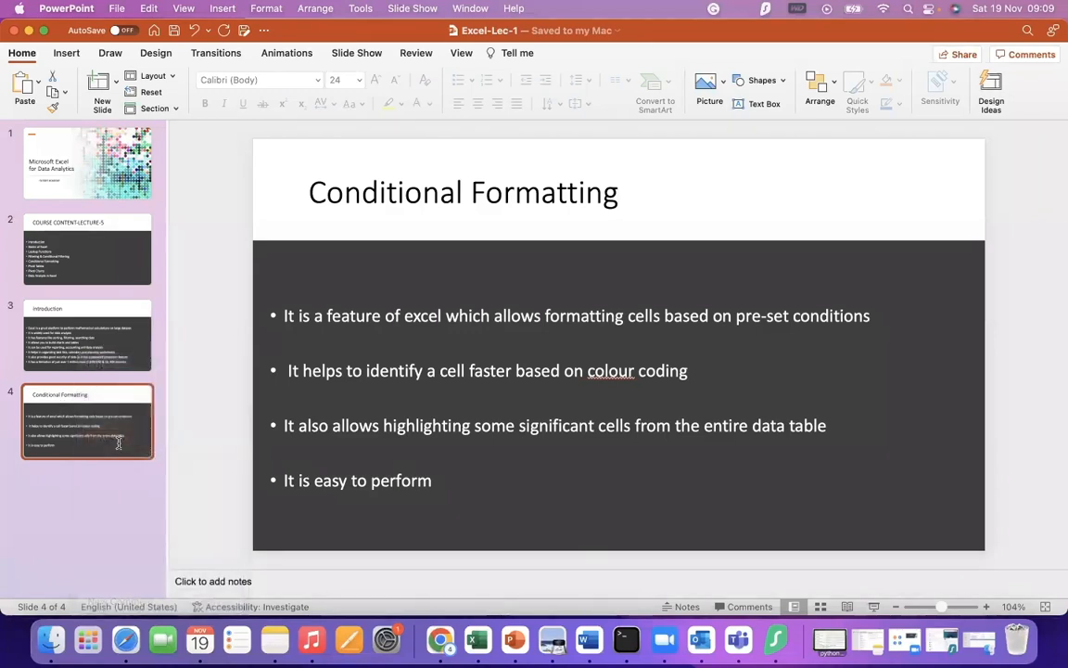
left_click(436, 369)
right_click(438, 369)
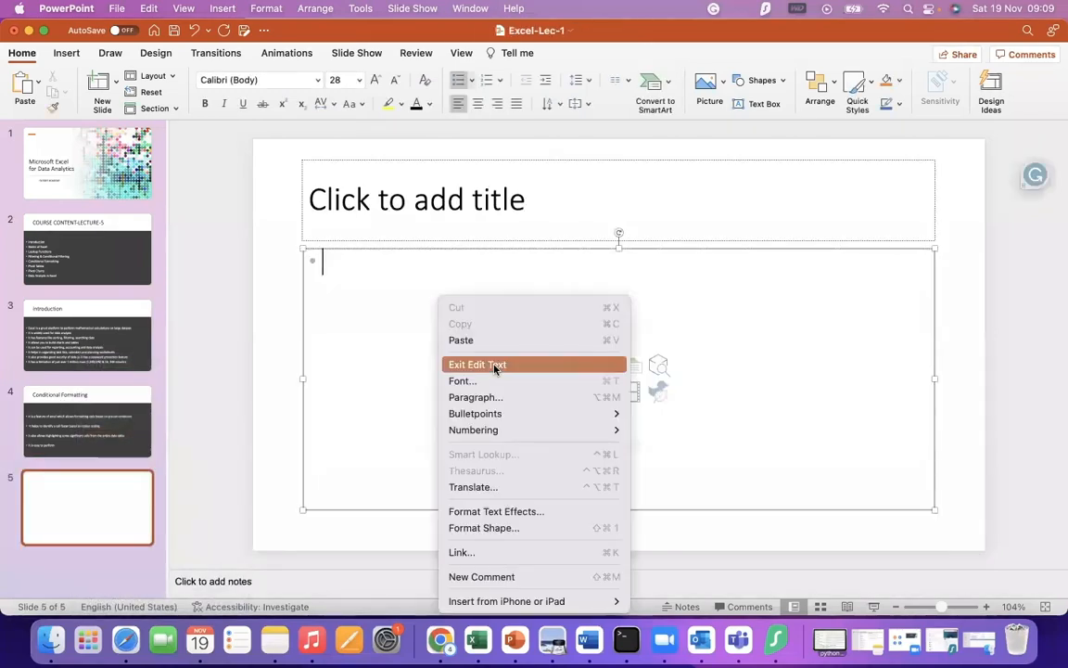
left_click(498, 344)
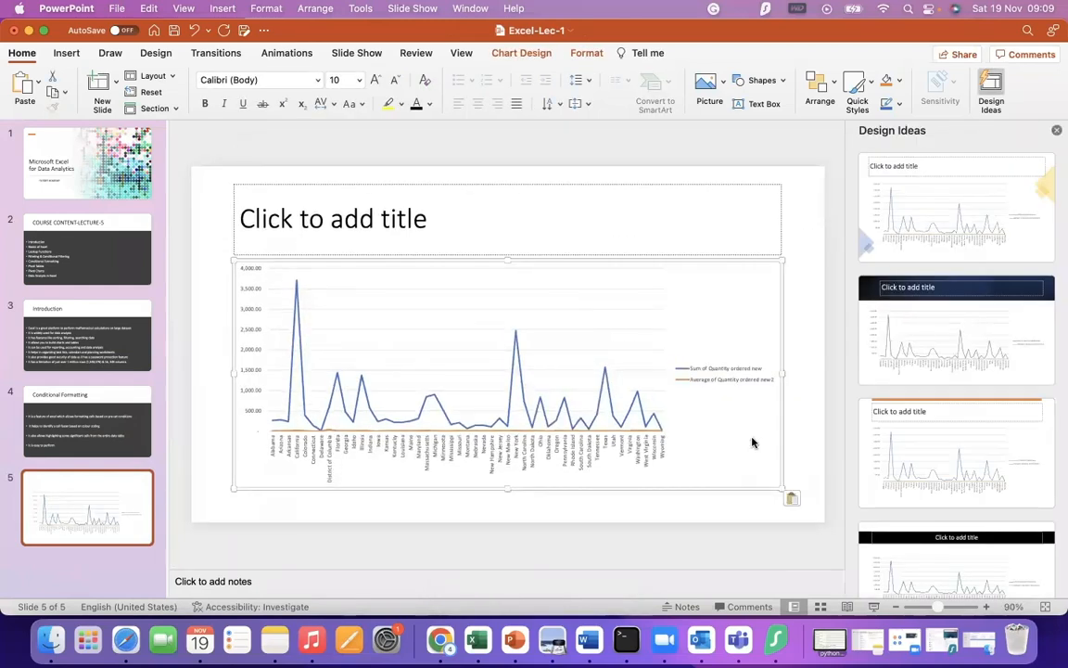
Open the options for the Sum of Quantity ordered new series in the pasted chart on slide 5
left_click(562, 402)
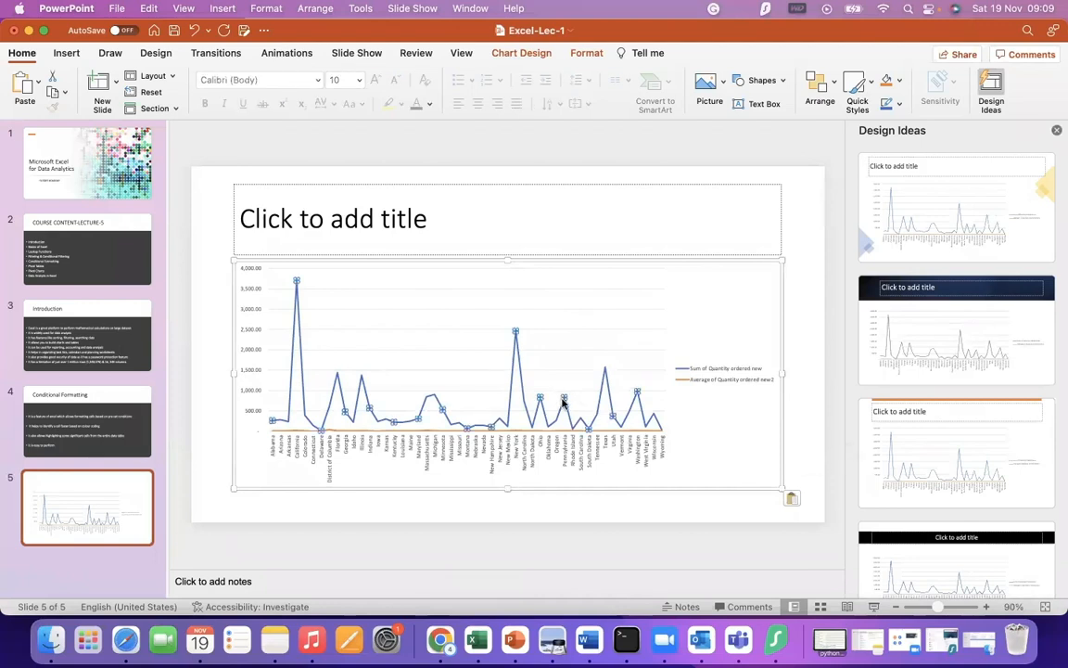
right_click(562, 402)
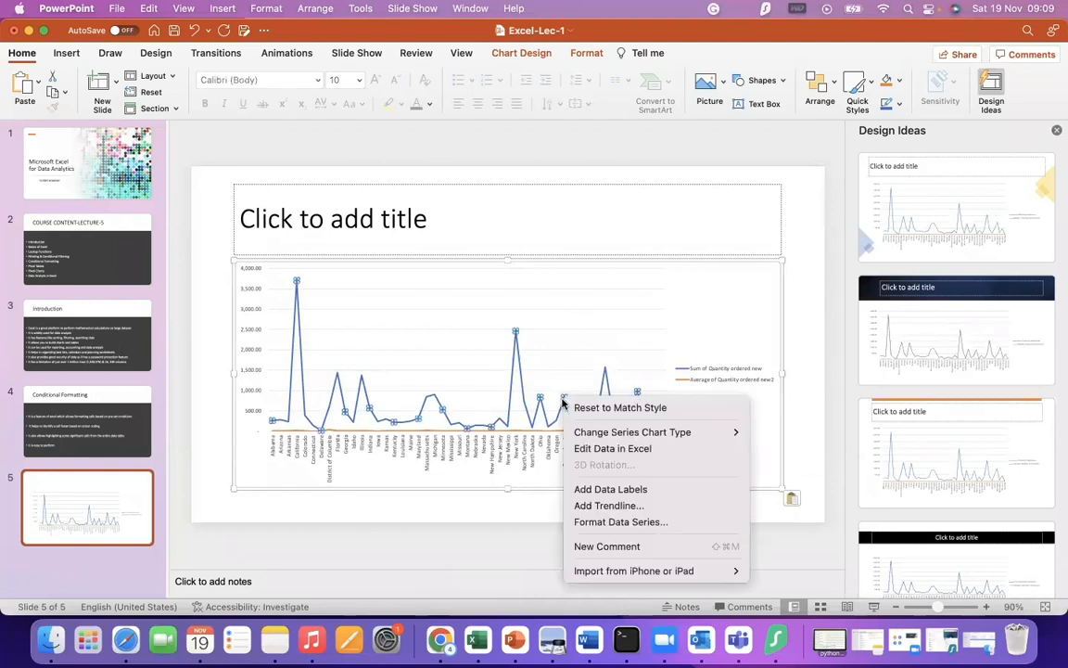